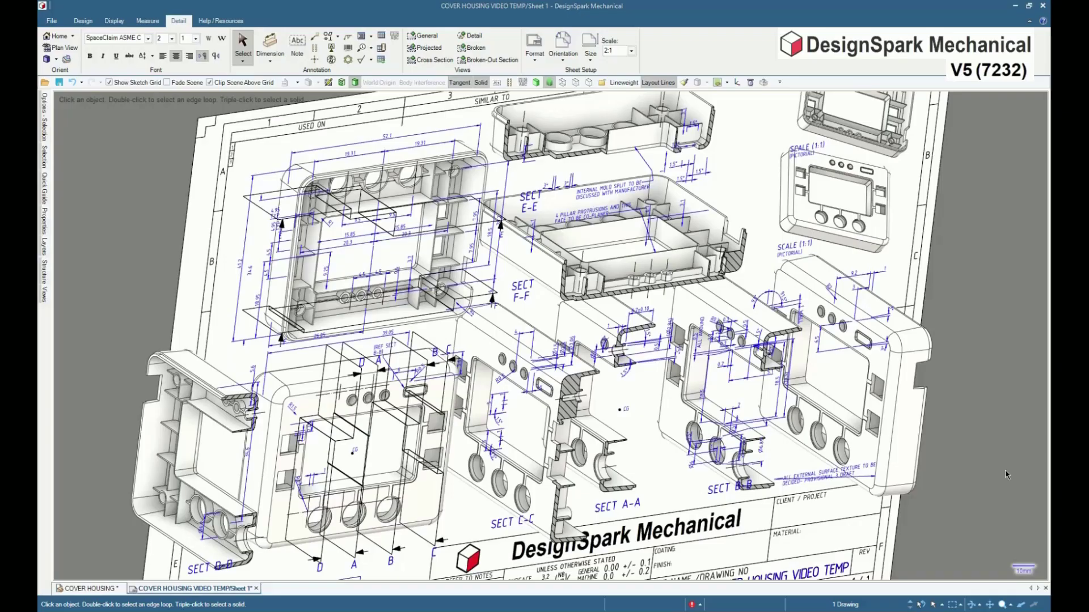
- View the cover housing drawing sheet flat in plan view and the housing model in its saved MODEL ONLY view
key(v)
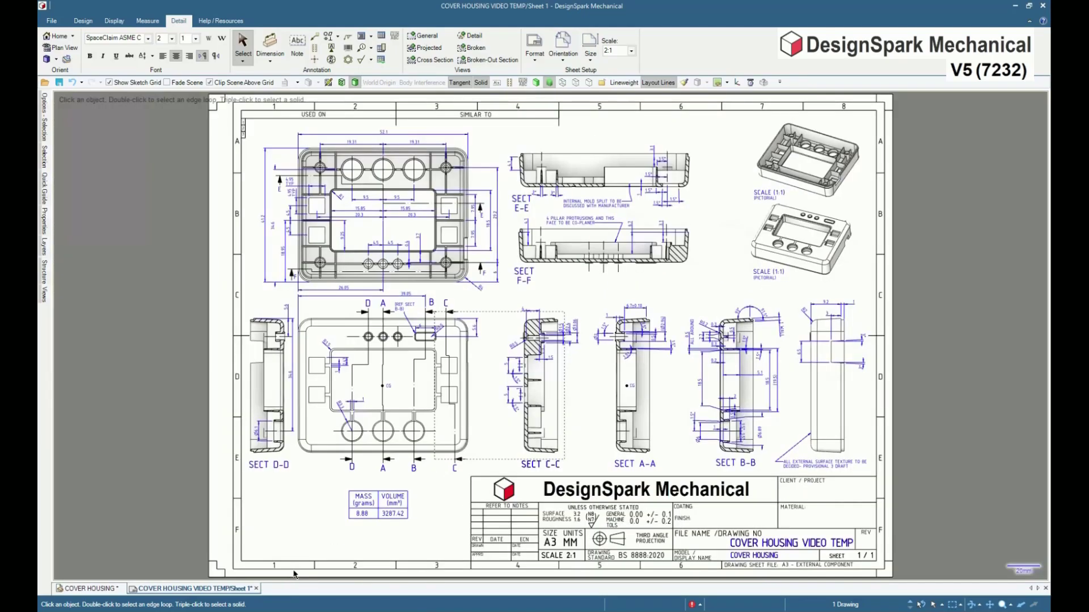
click(590, 83)
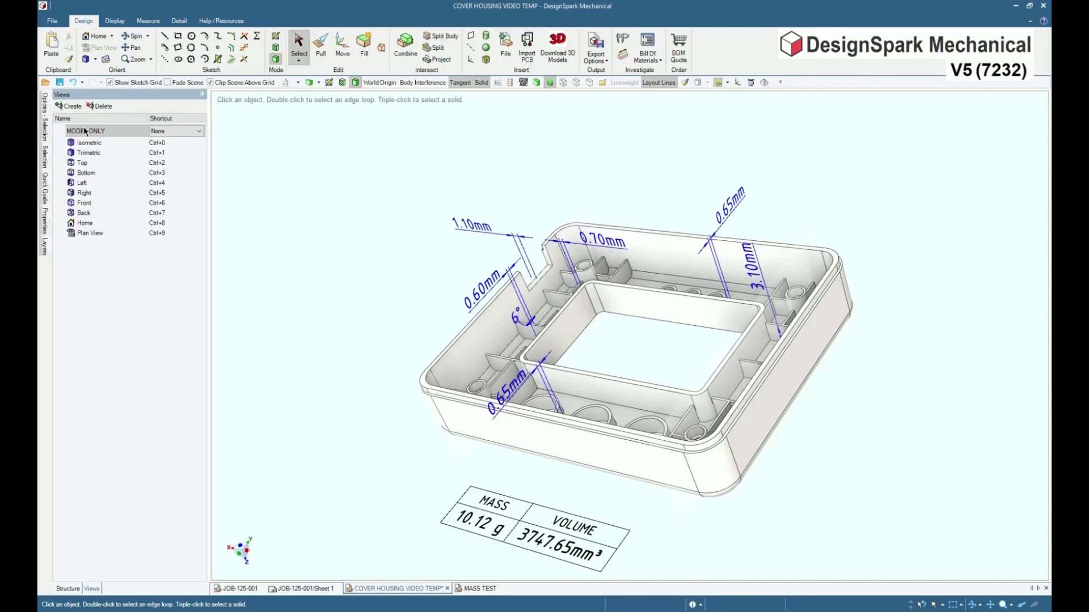
double_click(85, 131)
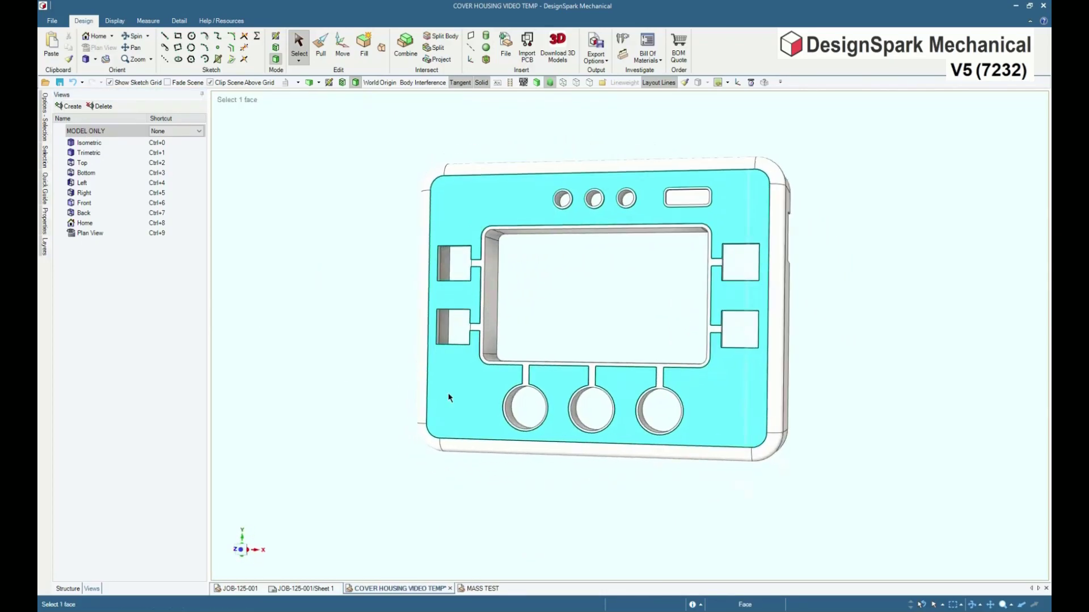
key(ctrl+z)
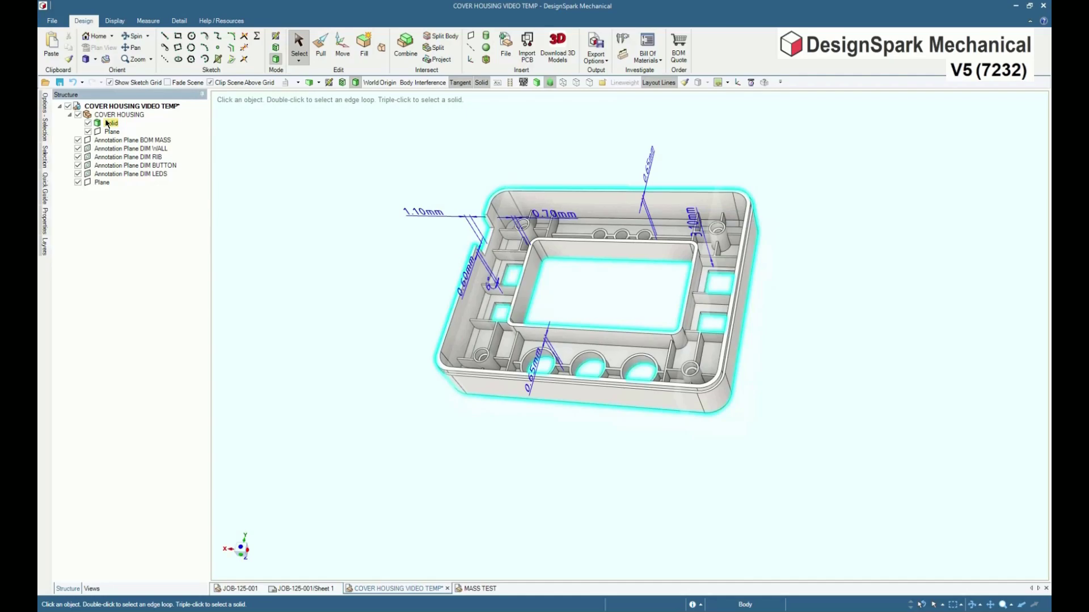
- Open the cover housing solid's properties and browse the material library for its material name
click(99, 123)
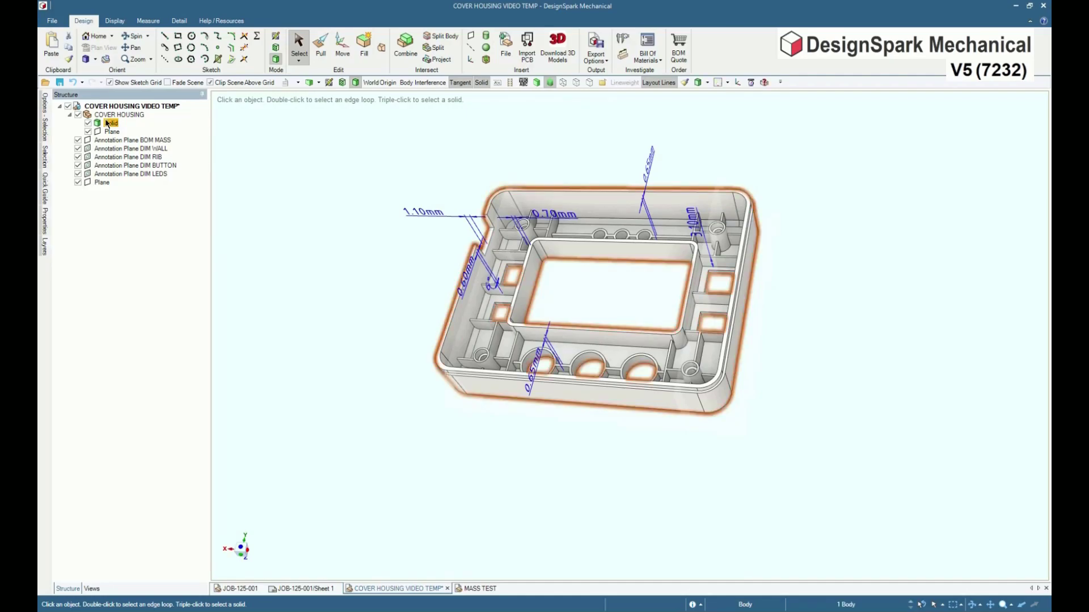
right_click(101, 123)
click(137, 237)
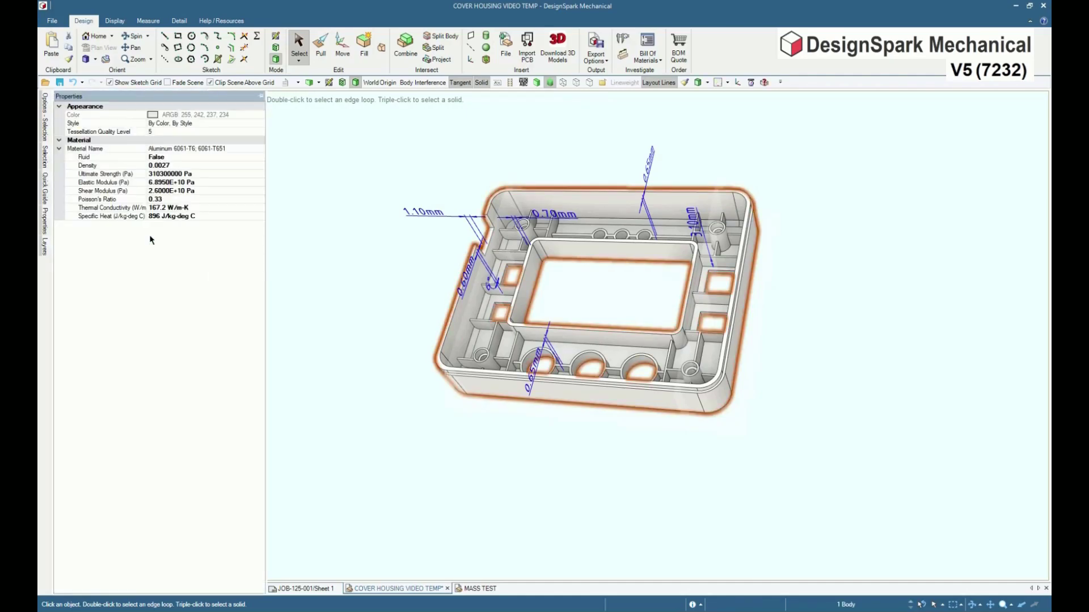
click(94, 149)
click(260, 149)
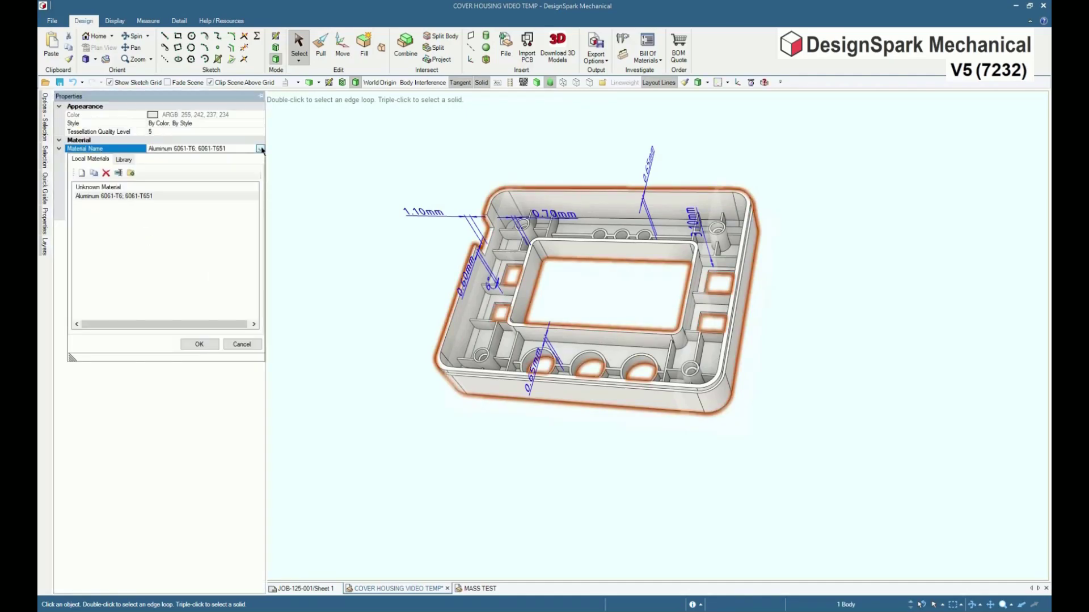
click(124, 160)
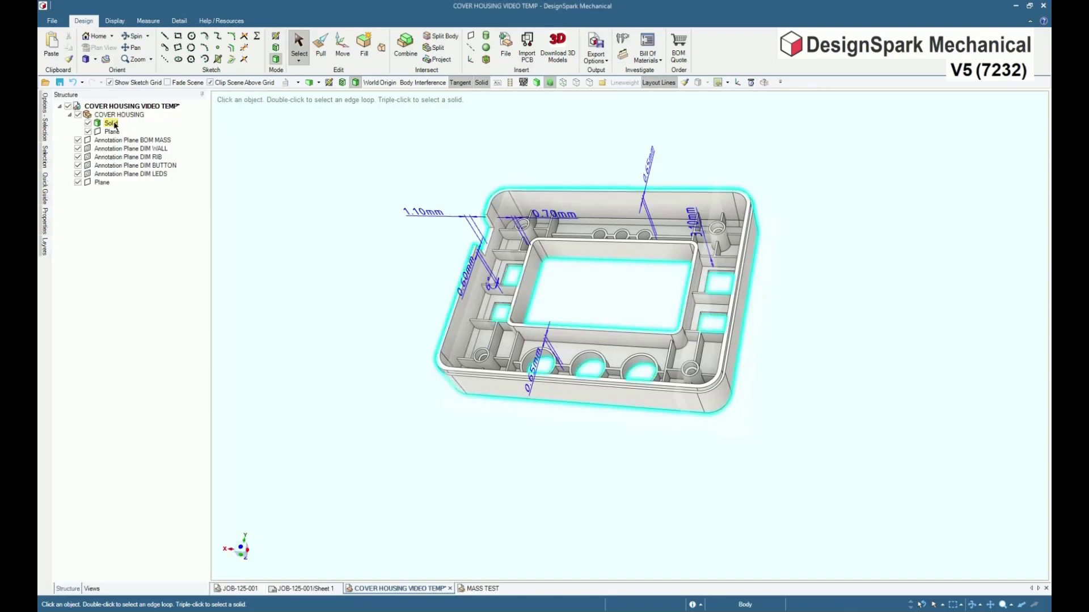
click(114, 126)
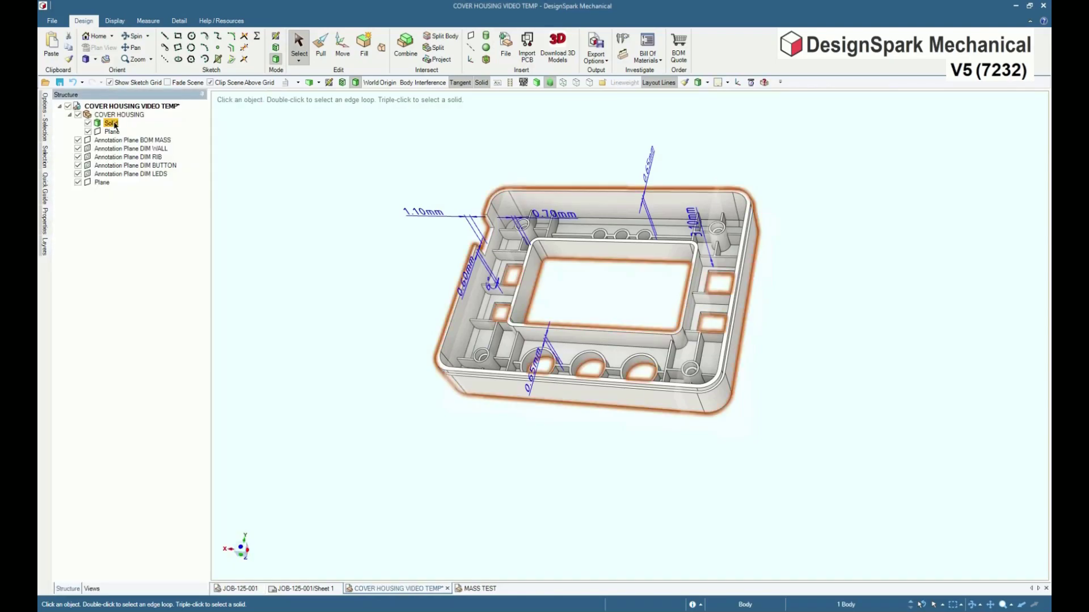
right_click(114, 126)
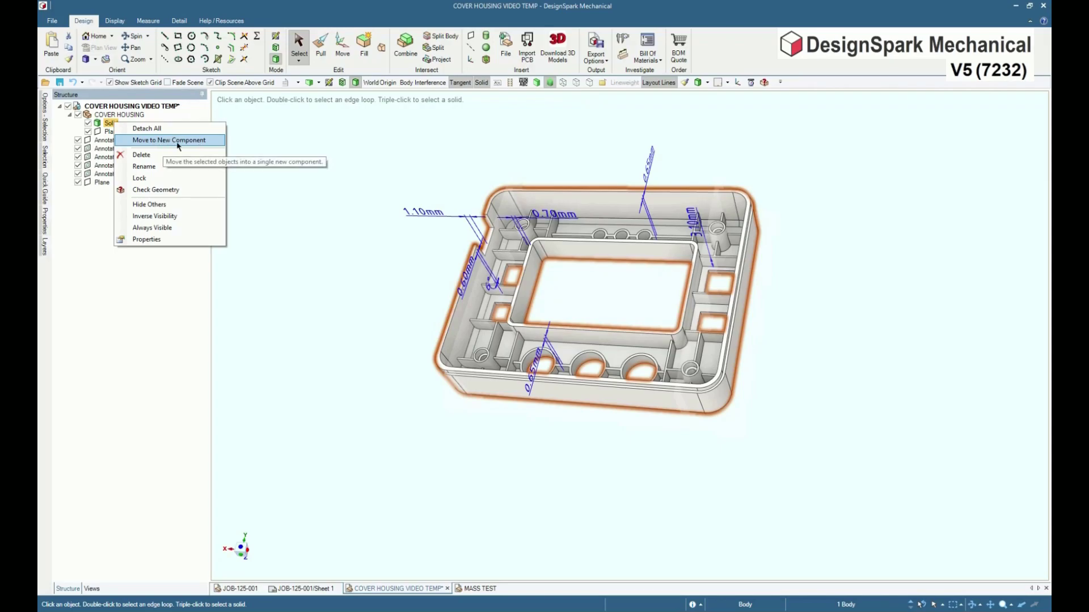
key(Escape)
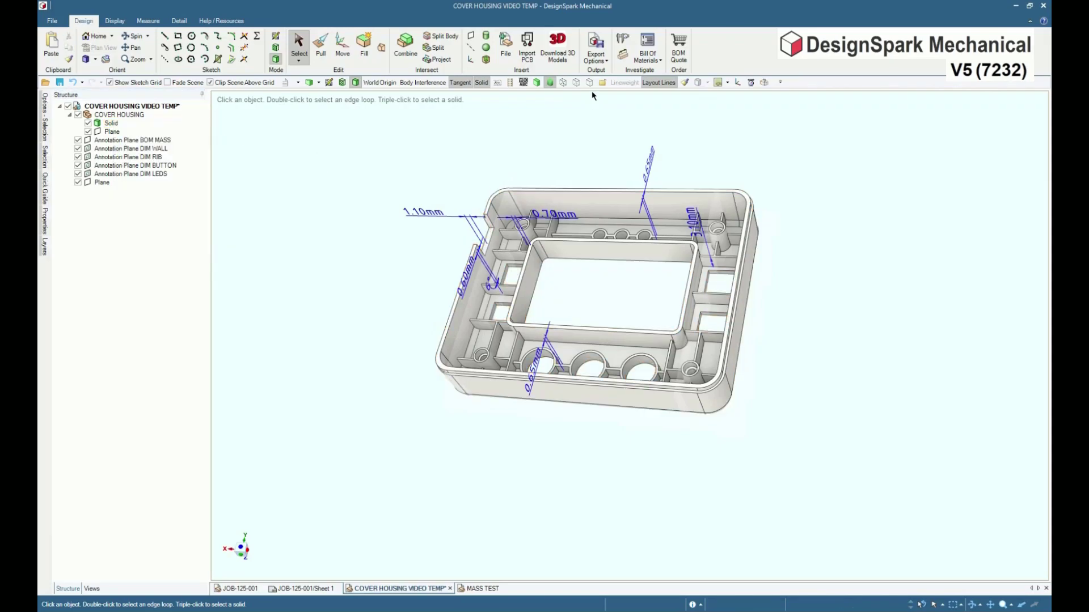
- Insert a bill of materials from the MASS-VOLUME template on an annotation plane, placing the table in front of the housing
click(661, 59)
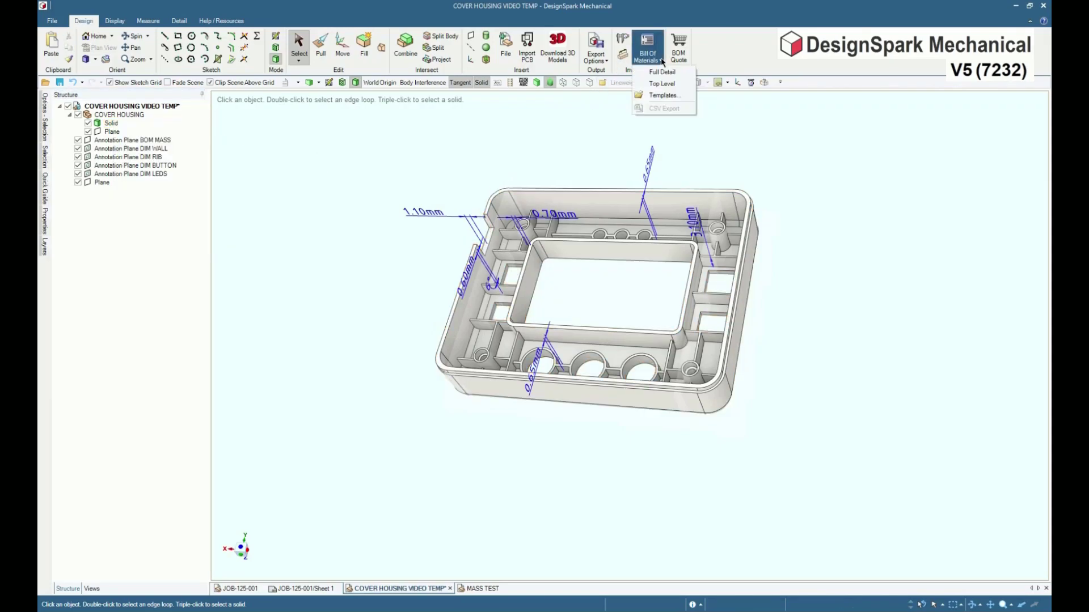
click(660, 95)
click(241, 199)
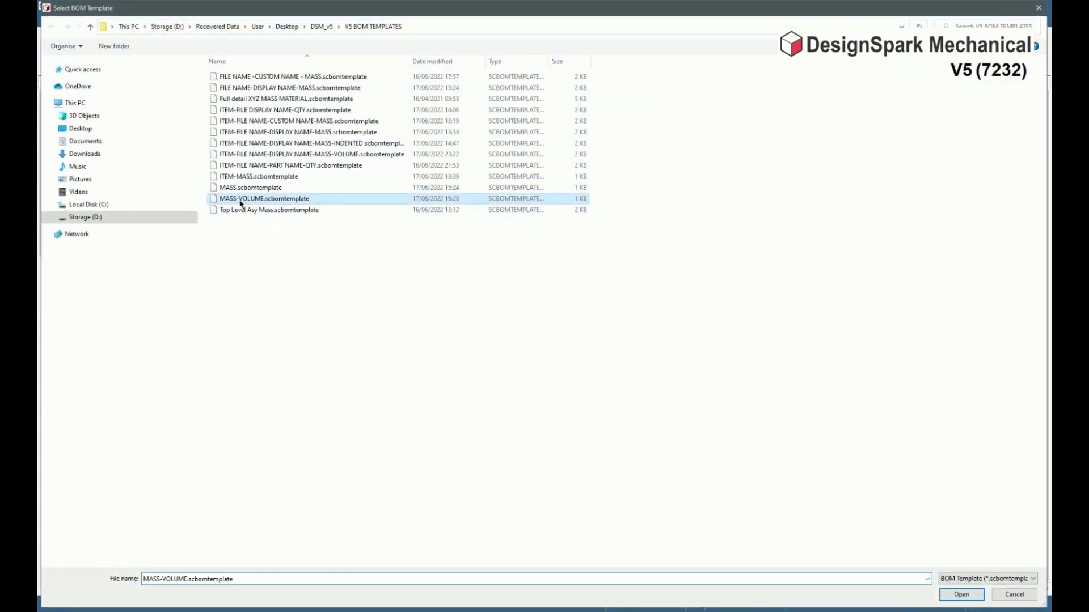
double_click(240, 201)
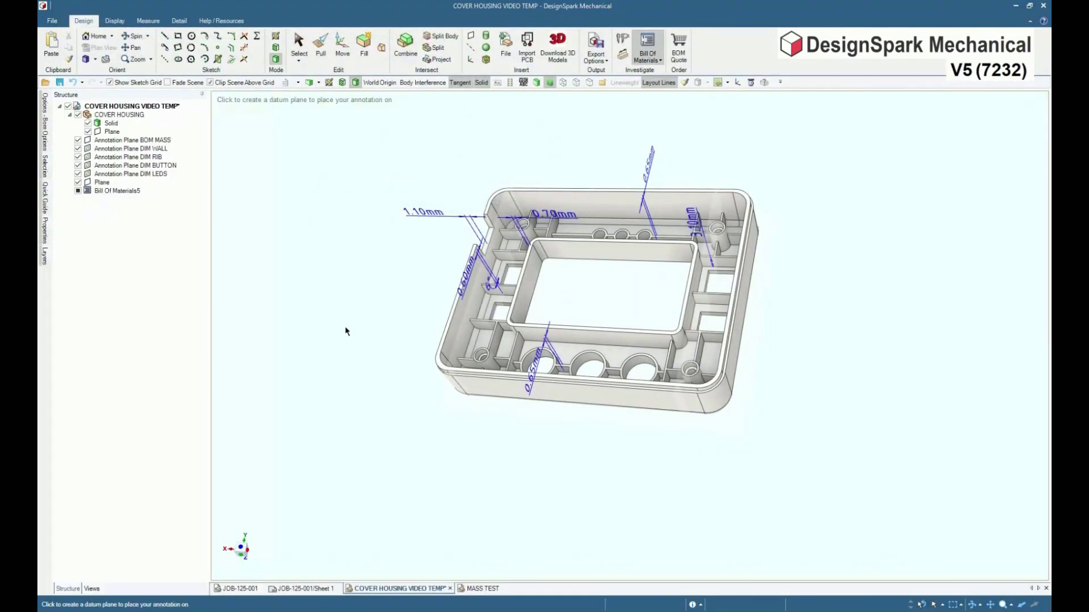
click(618, 356)
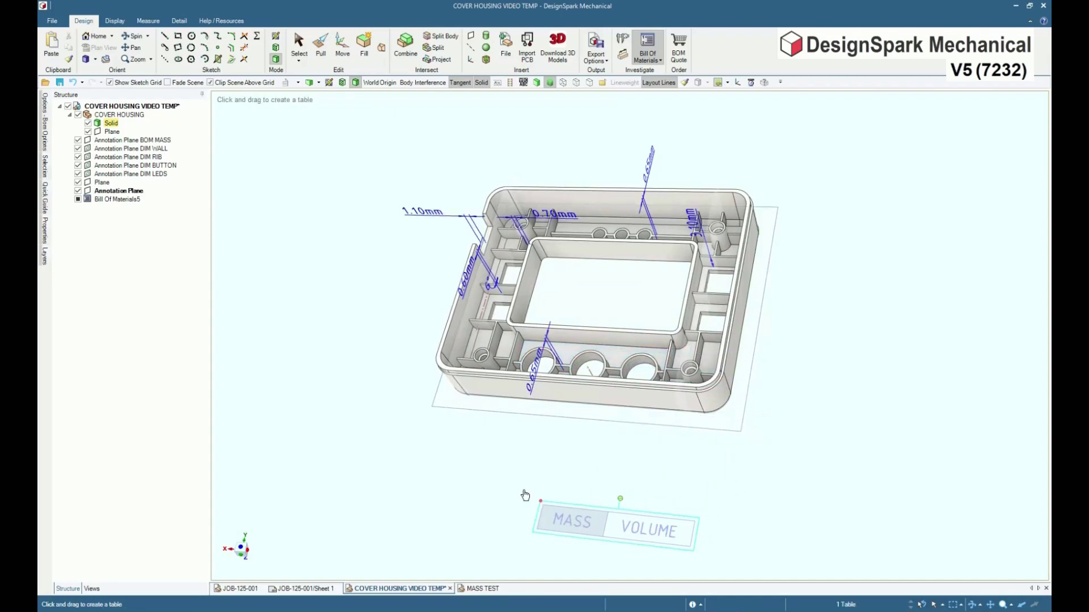
click(501, 459)
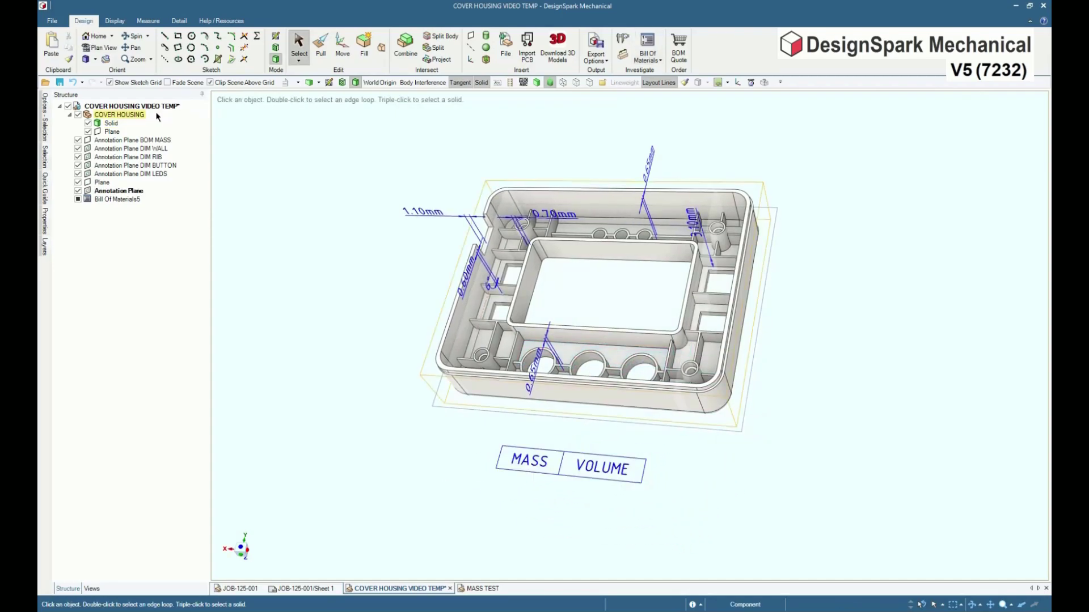
- Save the COVER HOUSING component's ordering information with all its fields left blank
click(137, 116)
right_click(137, 117)
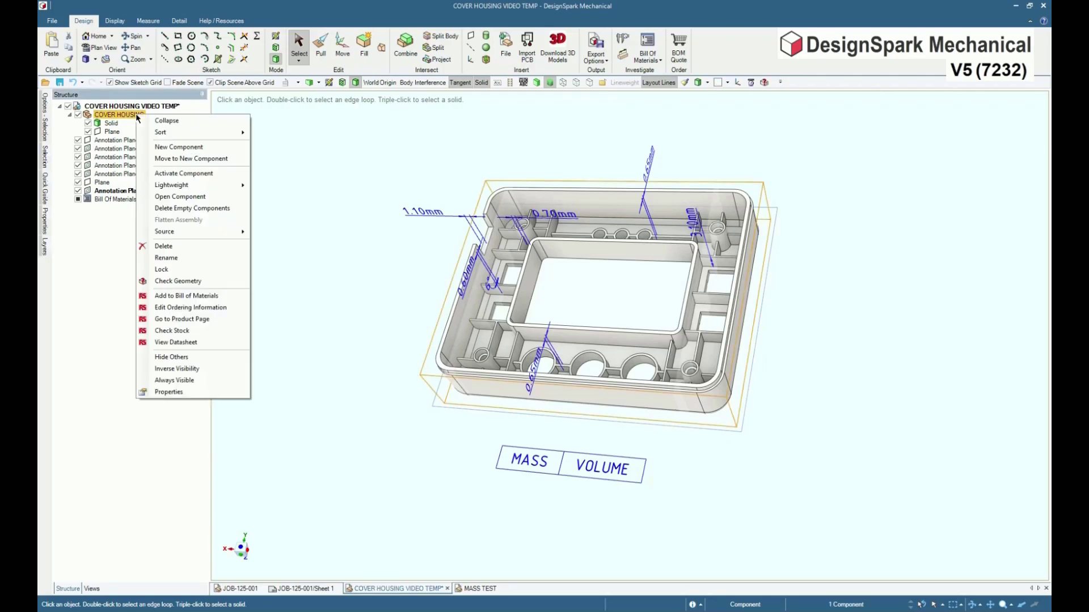
click(212, 306)
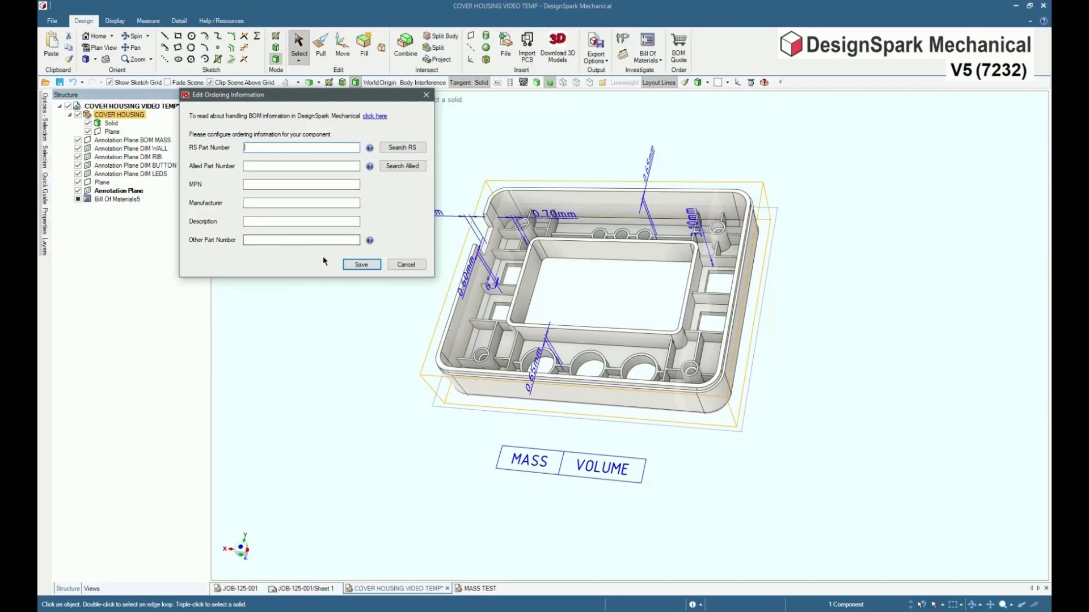
click(362, 265)
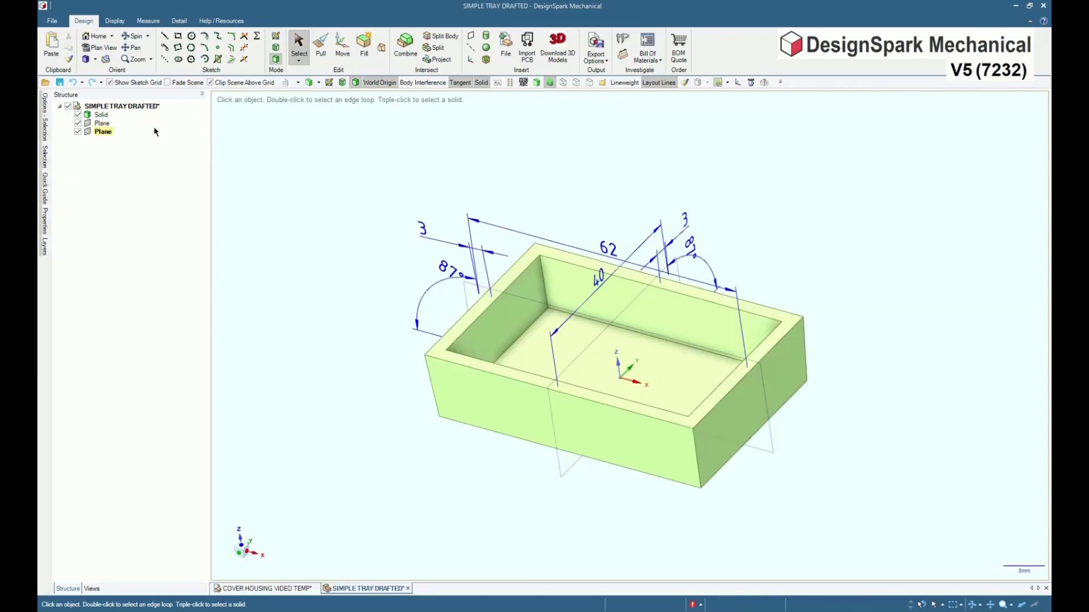
- Try to move the tray's solid and both planes together into one new component, and undo it
ctrl+click(113, 131)
ctrl+click(113, 125)
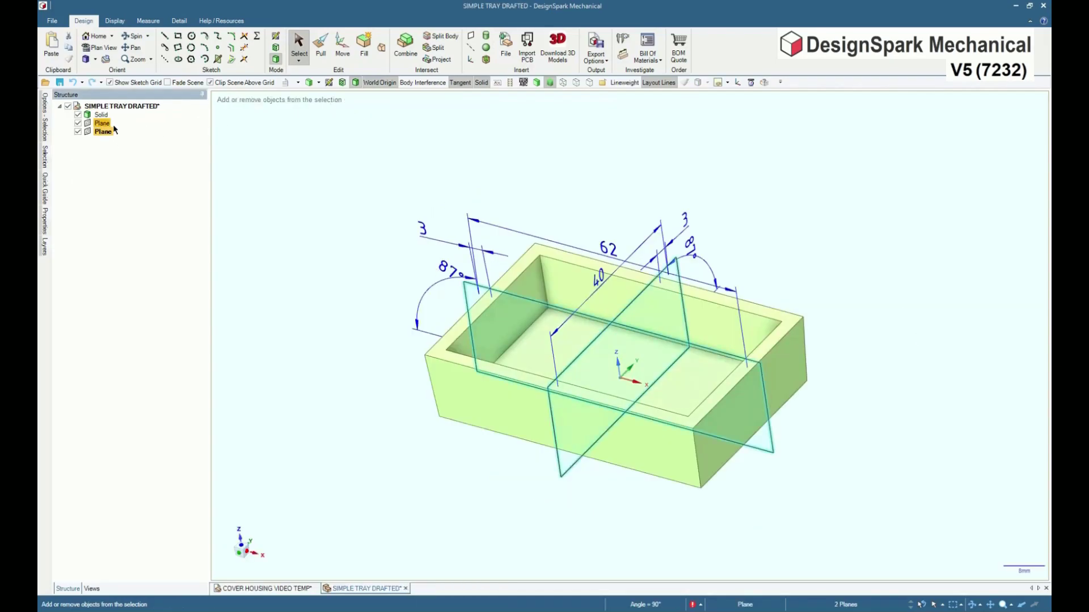
ctrl+click(109, 116)
right_click(109, 117)
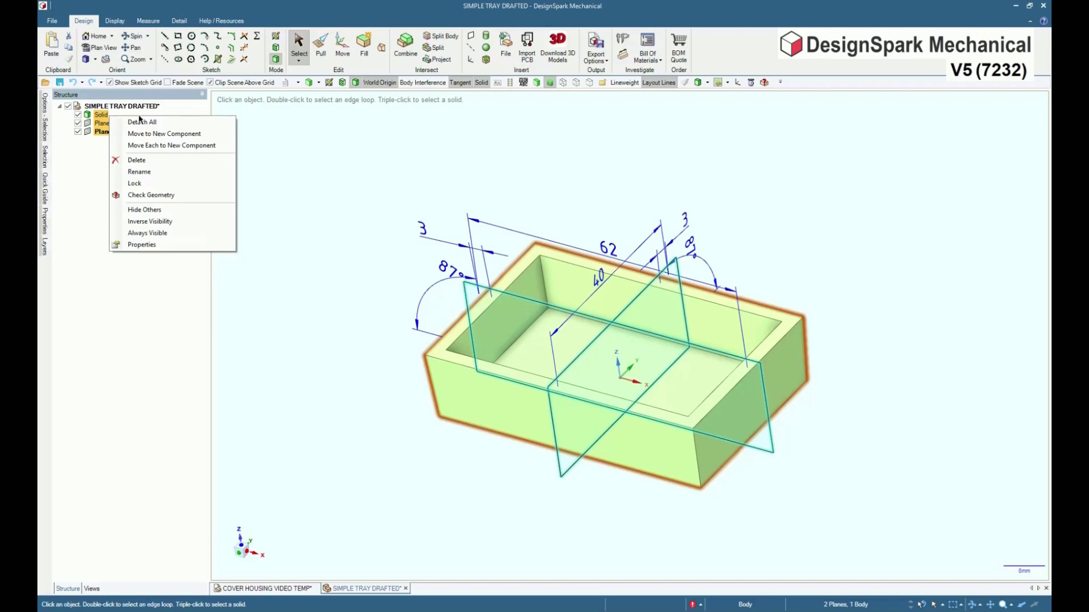
click(156, 133)
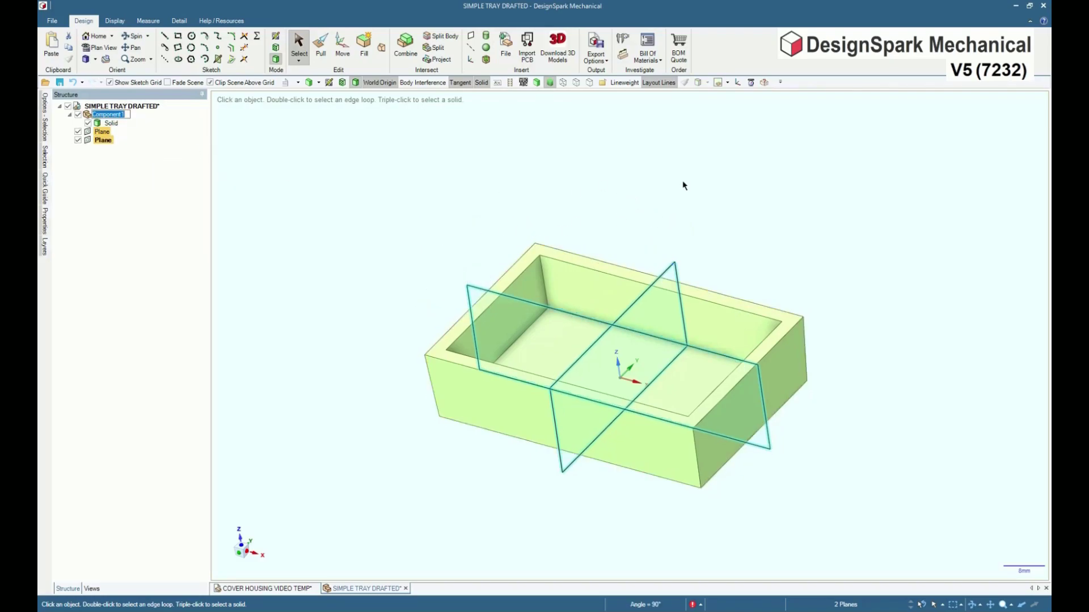
key(ctrl+z)
click(291, 166)
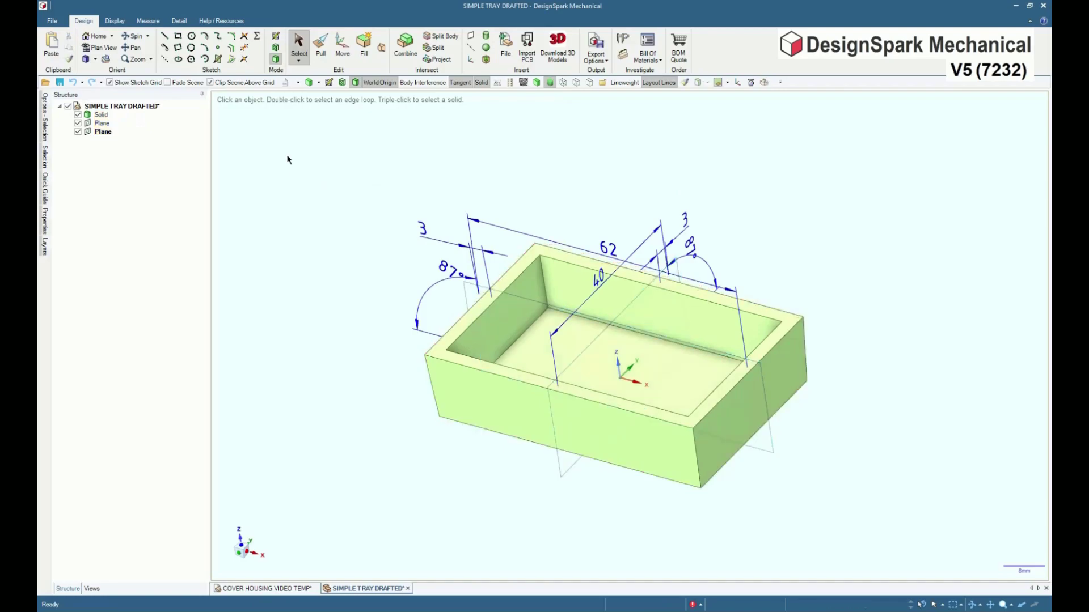
- Move only the tray's solid into a new component named SIMPLE TRAY DRAFTED
click(105, 115)
right_click(109, 114)
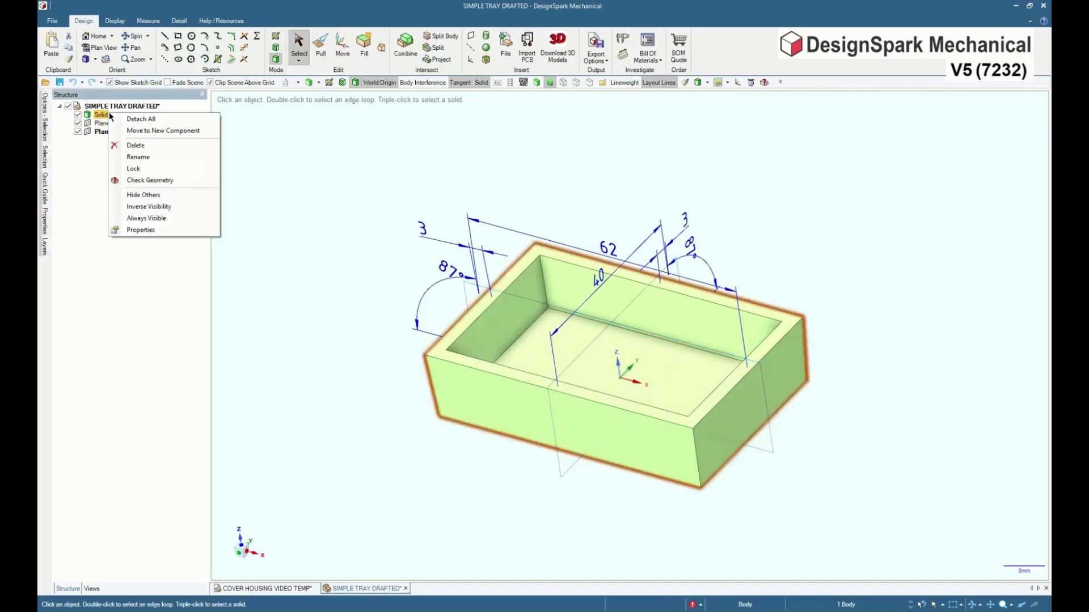
click(156, 132)
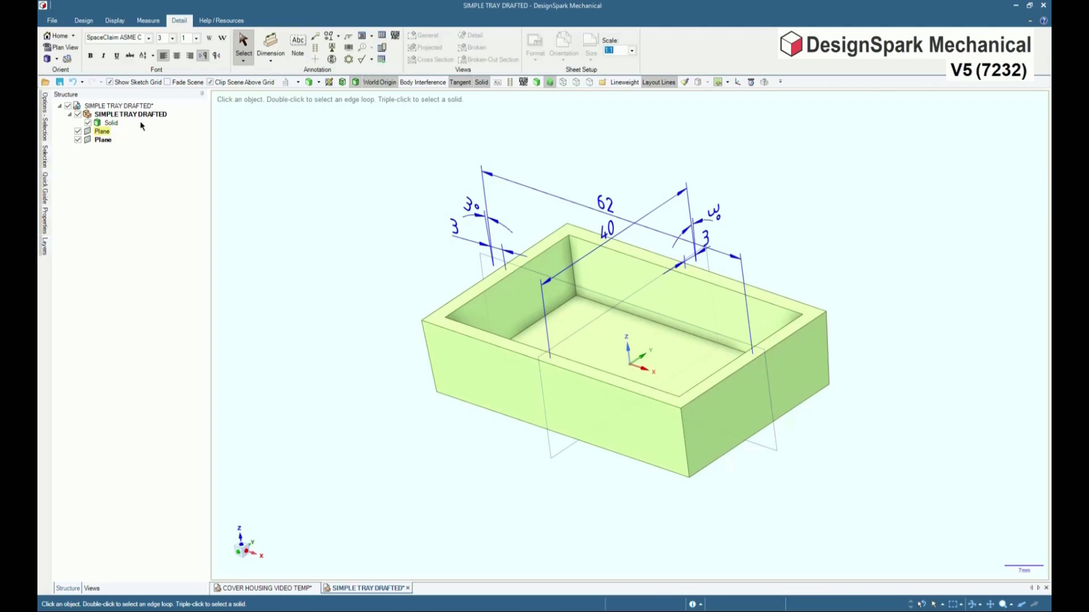
click(147, 115)
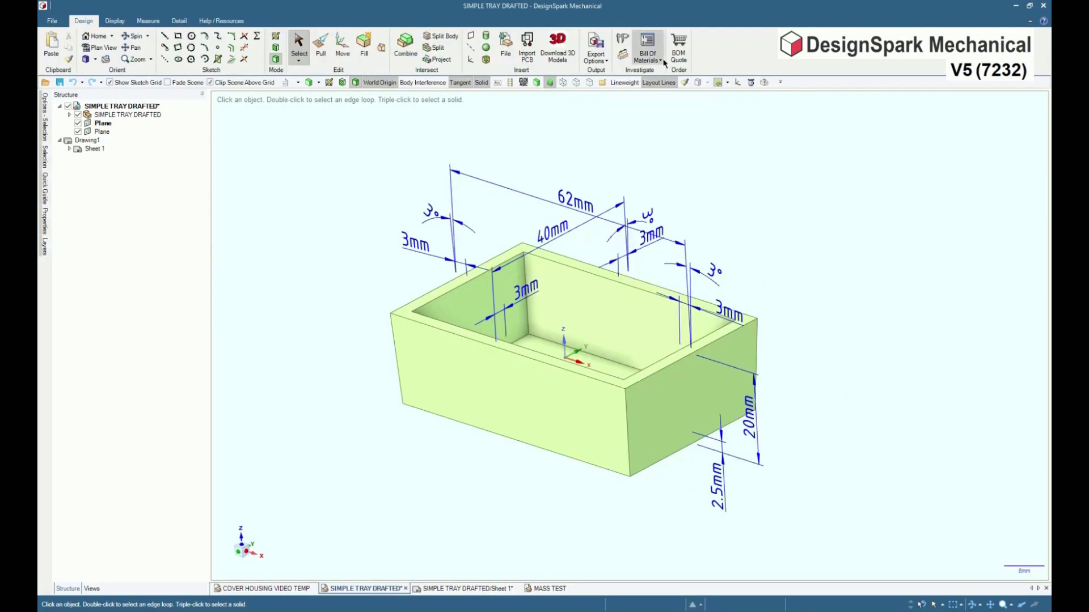
- Insert a Top Level bill of materials table and place it below the front face of the tray
click(661, 61)
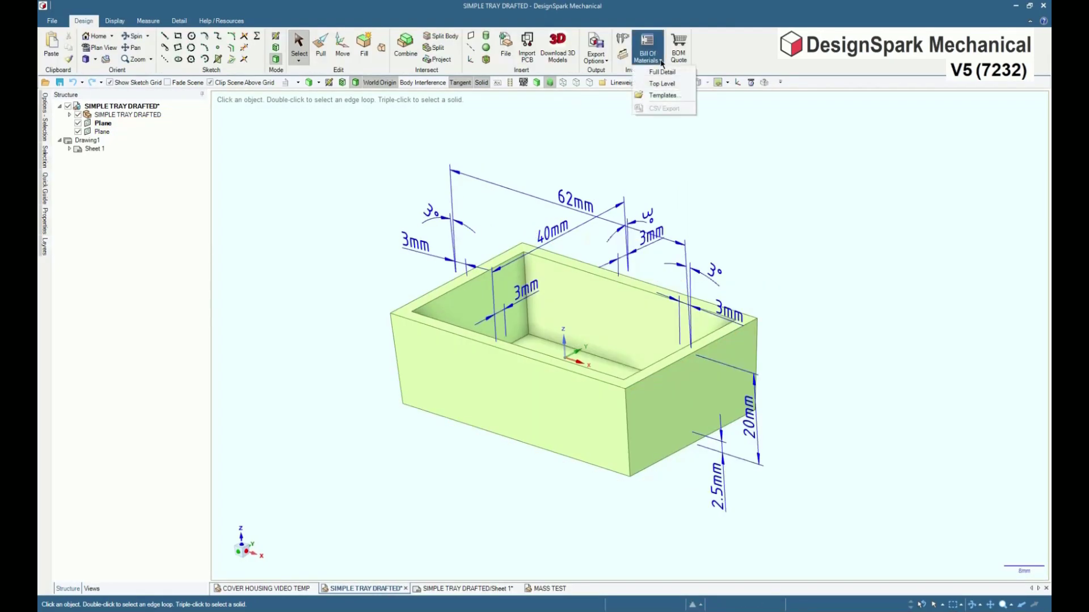
click(674, 87)
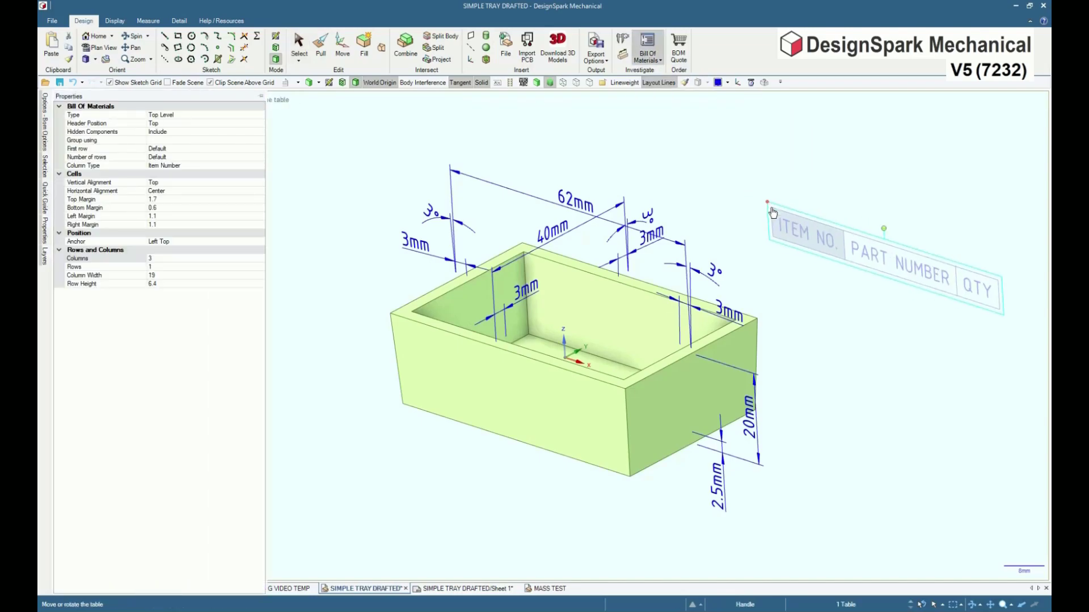
middle_drag(545, 459, 575, 445)
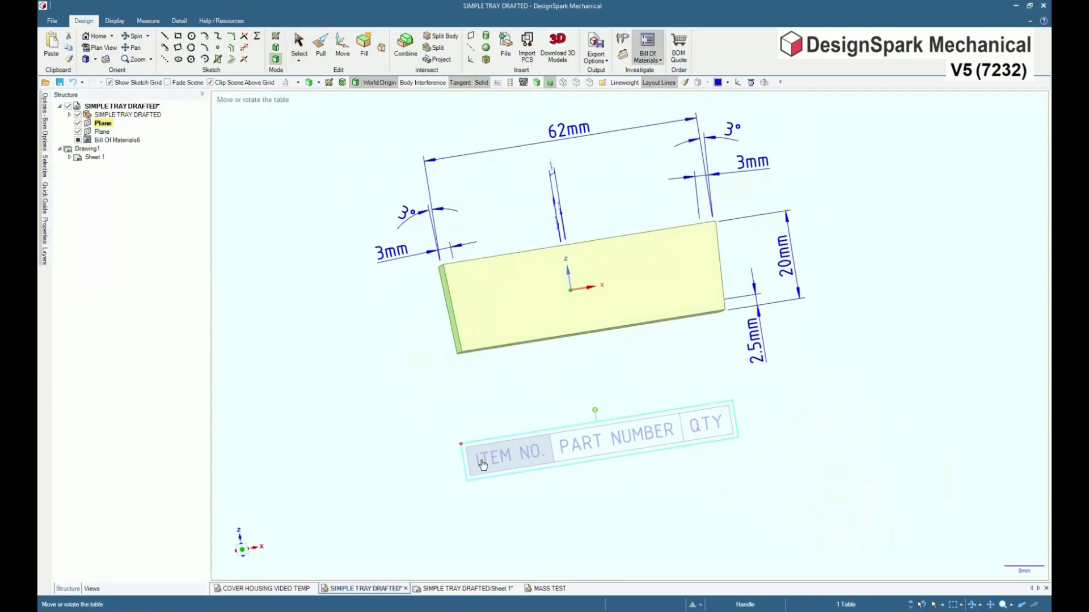
drag(502, 456, 489, 443)
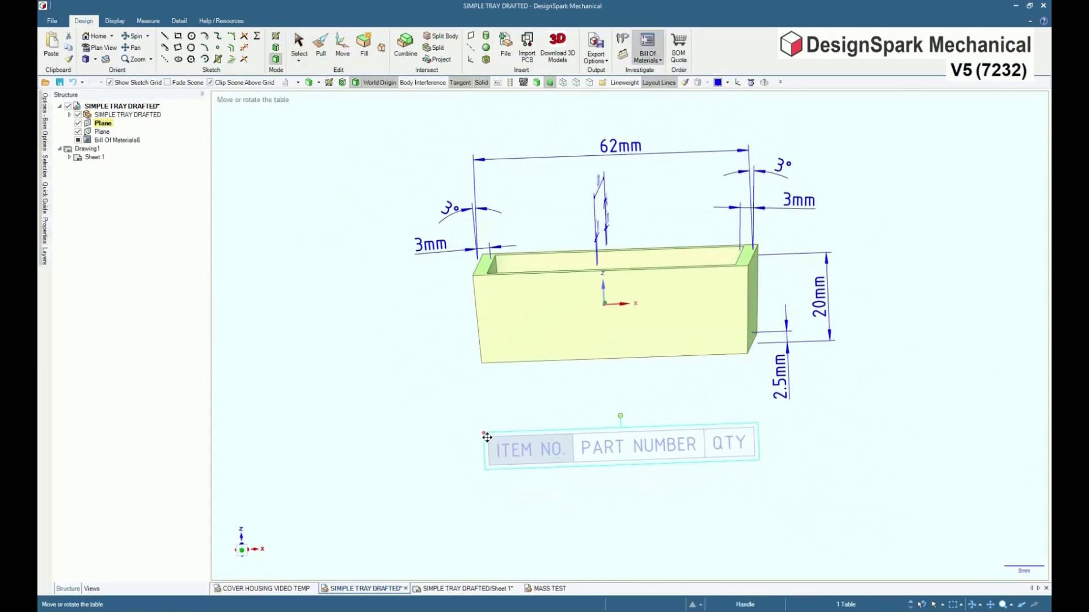
key(Escape)
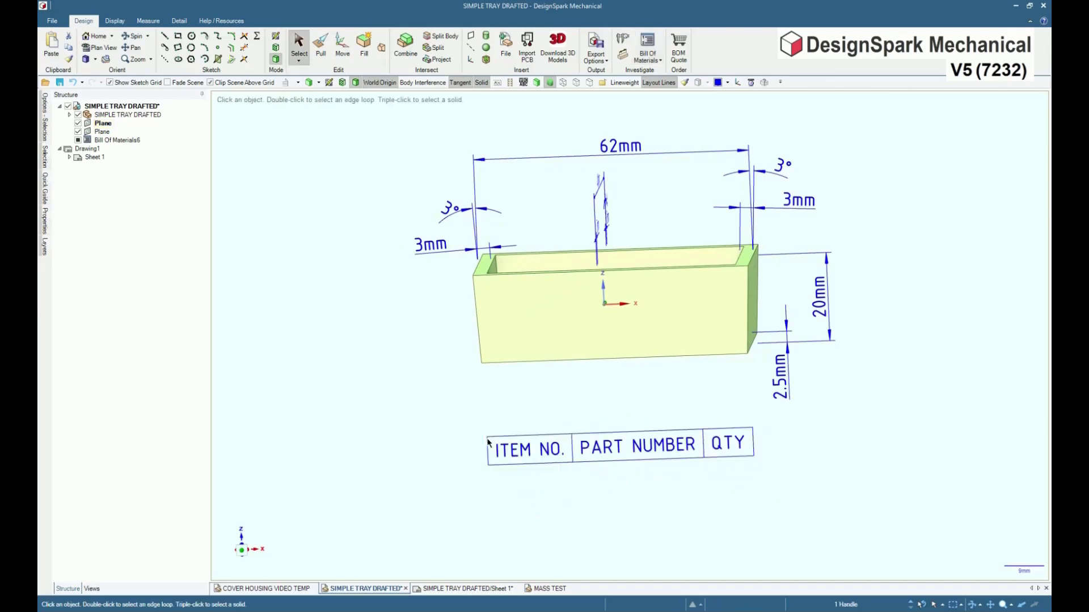
- Delete the QTY column from the bill of materials table
click(726, 445)
right_click(726, 446)
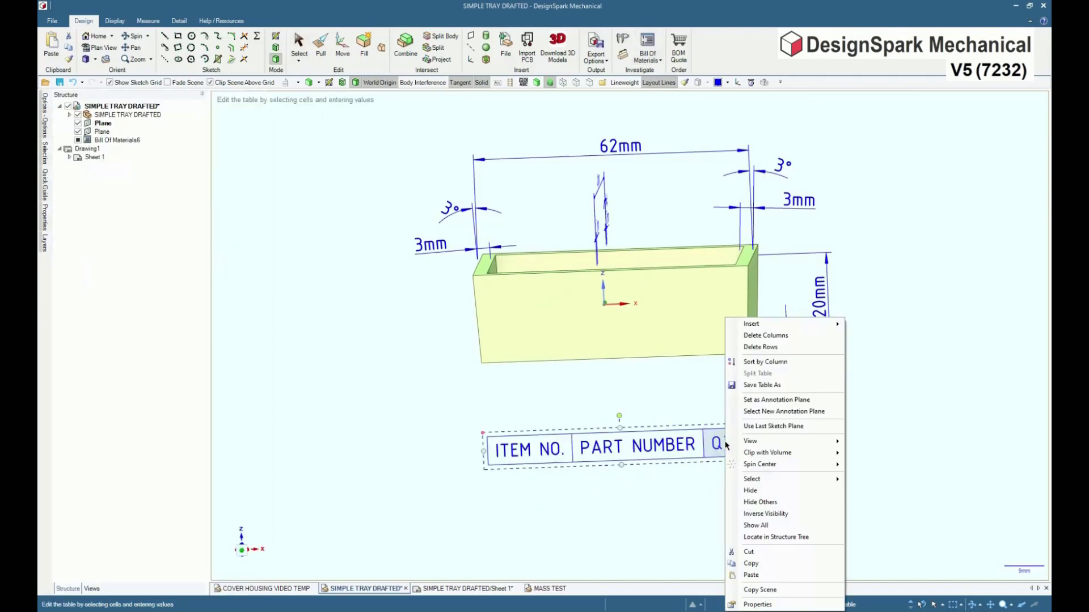
click(764, 335)
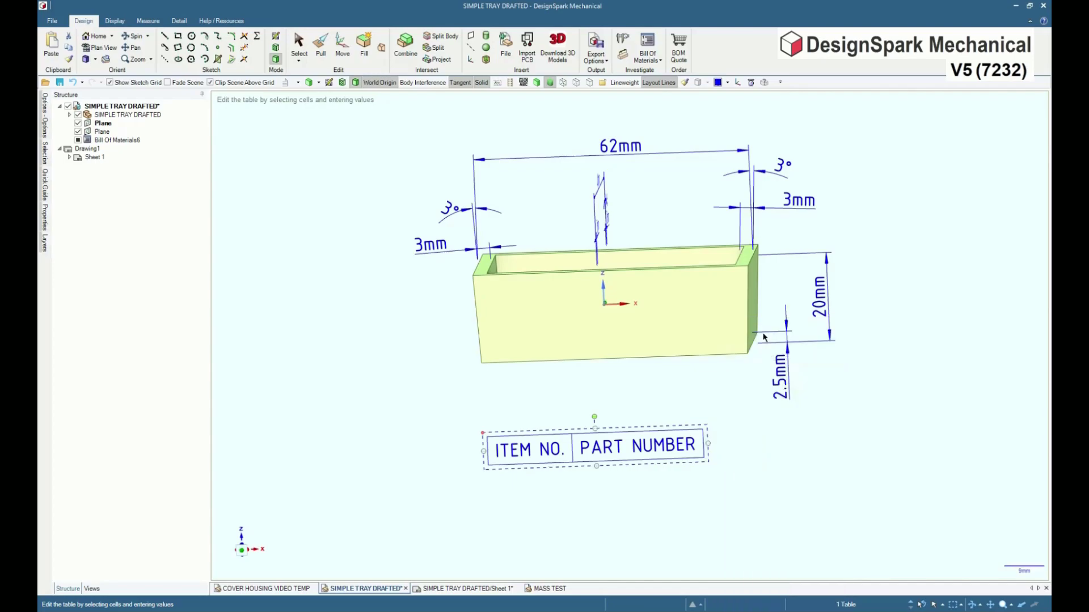
click(764, 337)
- Change the PART NUMBER column of the bill of materials table to a Material Property column with the value Volume
click(663, 454)
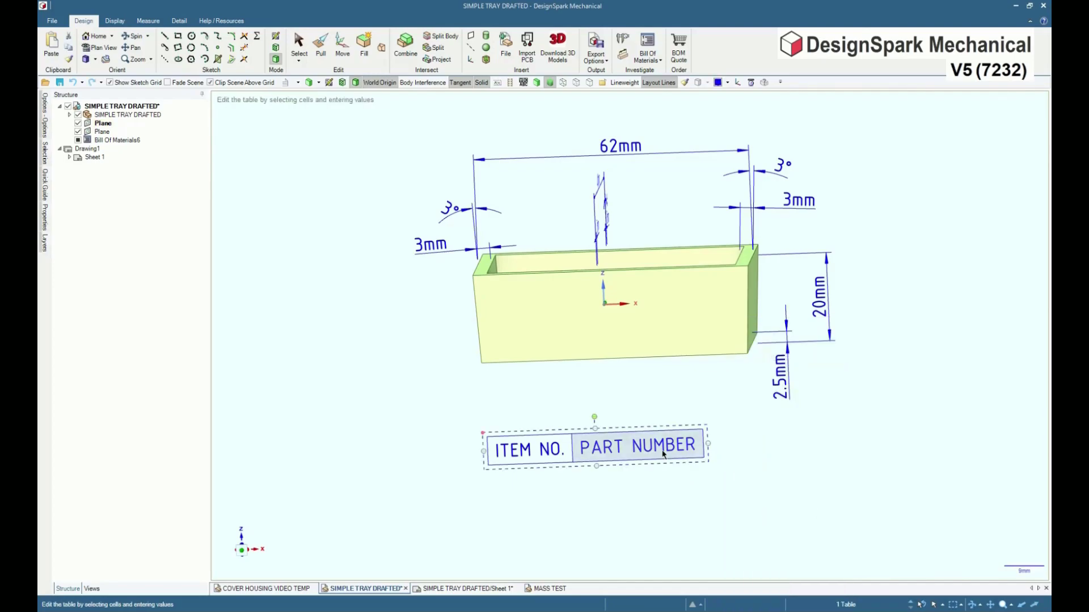
click(45, 216)
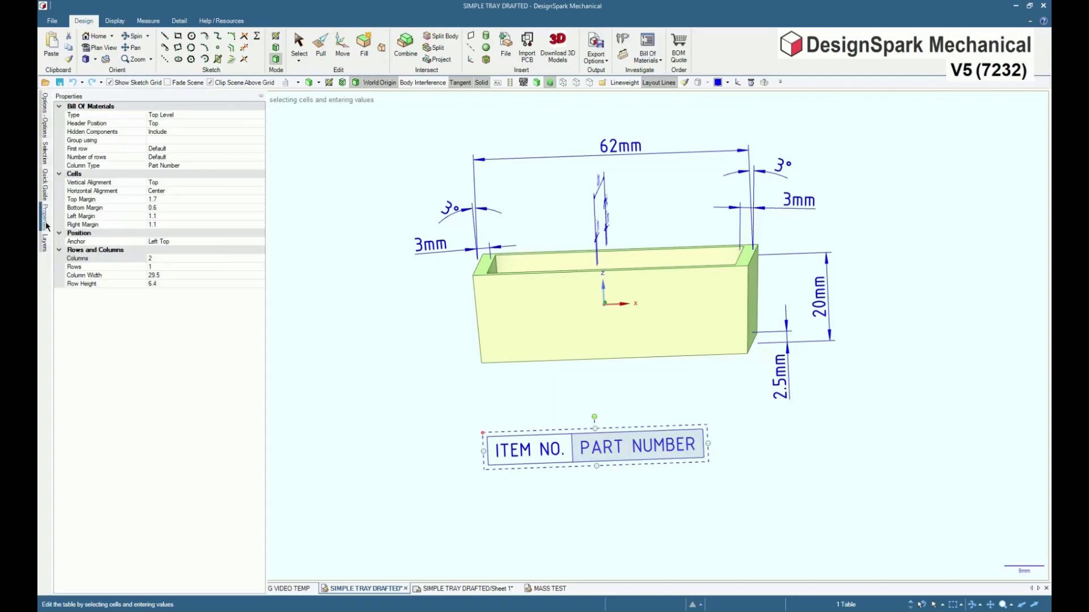
click(250, 166)
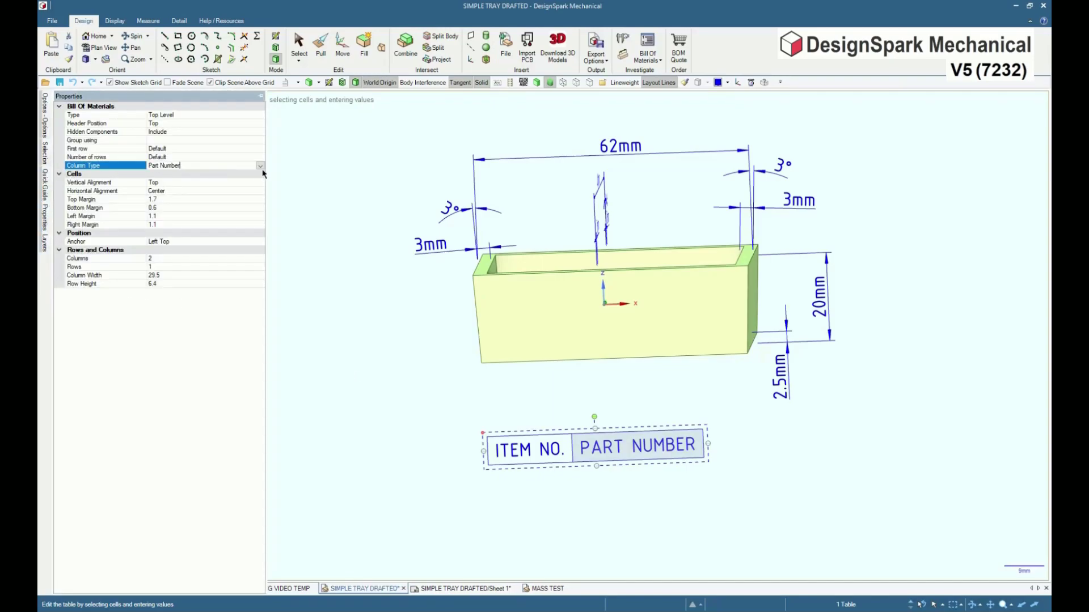
click(260, 165)
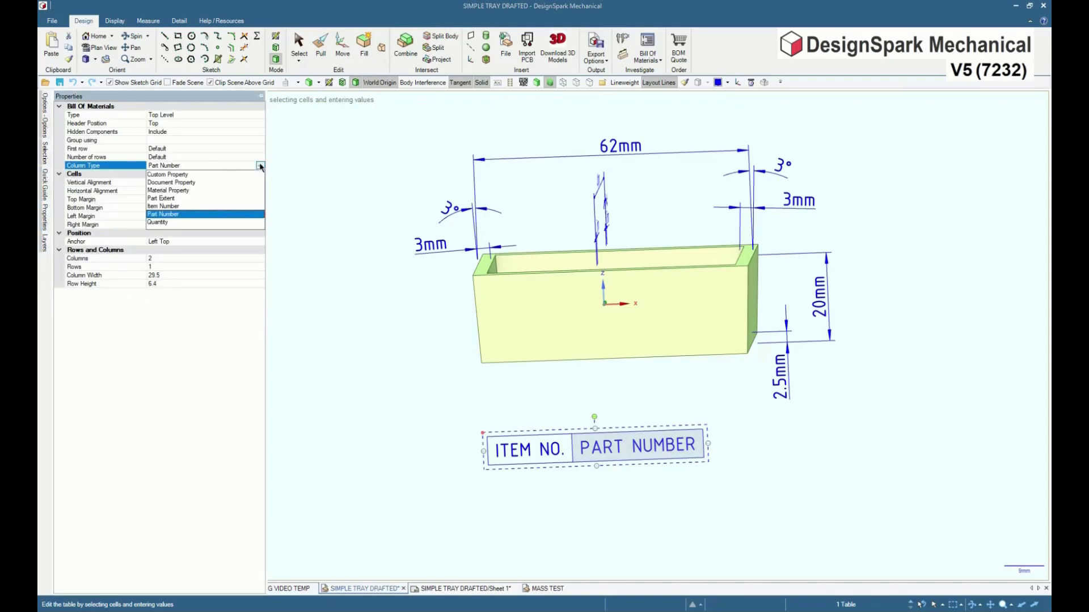
click(176, 190)
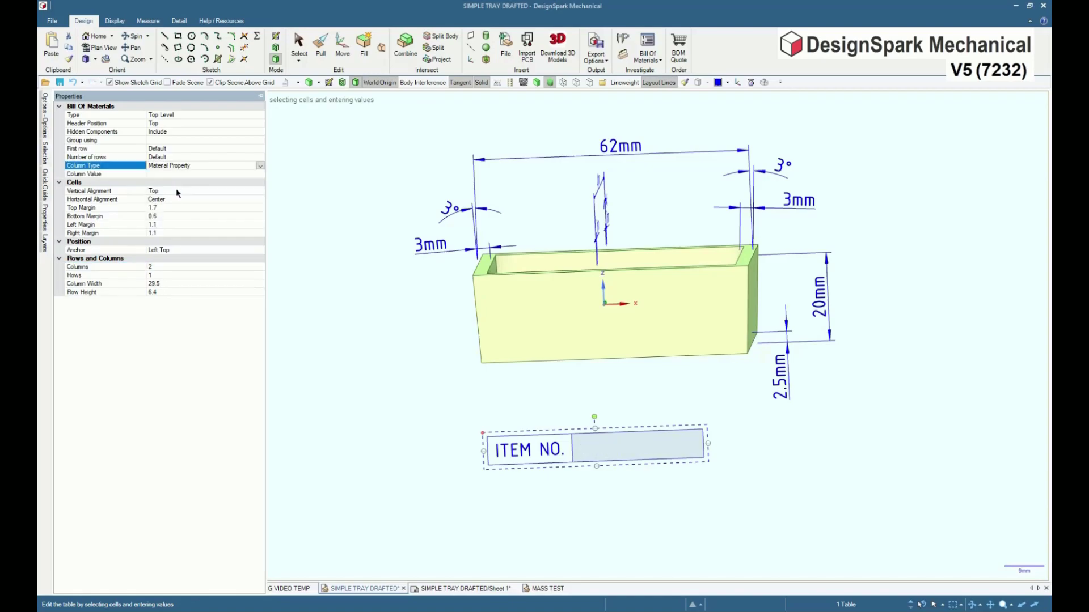
click(83, 175)
click(260, 175)
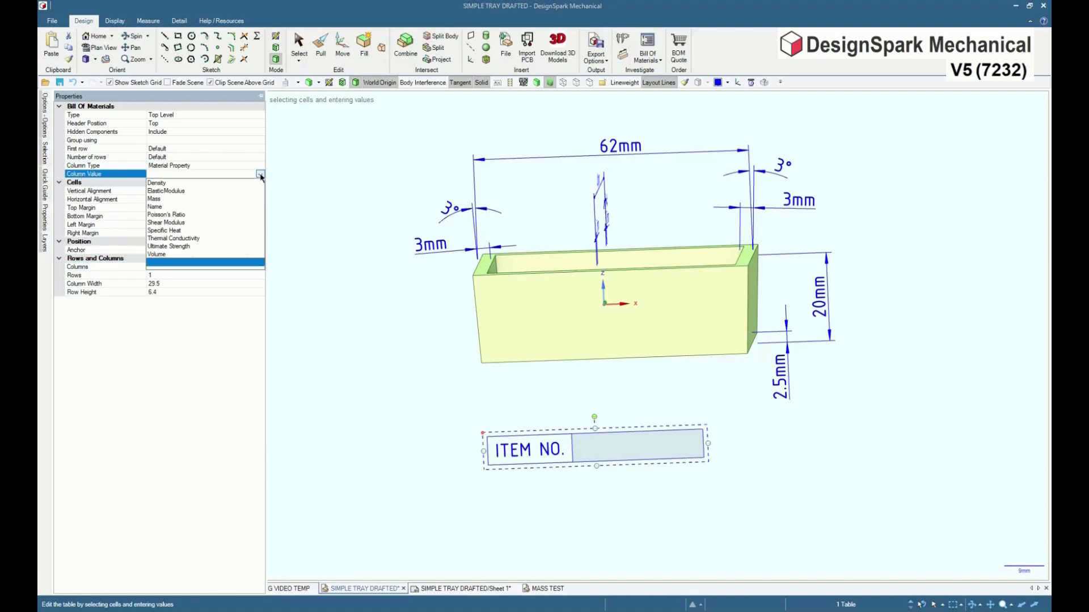
click(158, 256)
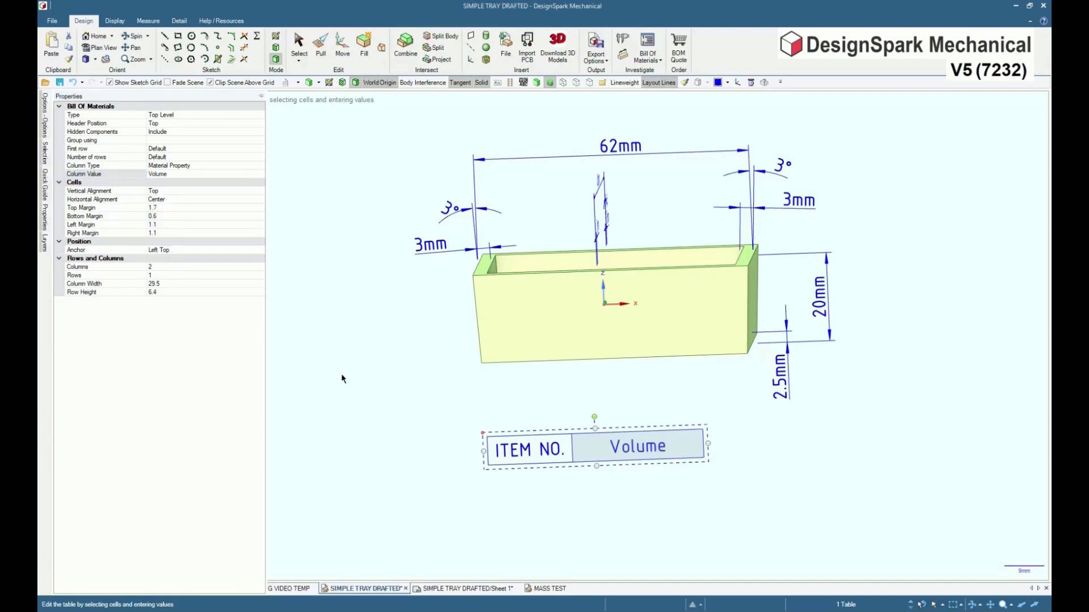
click(439, 498)
- Change the ITEM NO. column of the bill of materials table to a Material Property column with the value Mass
click(546, 460)
click(261, 166)
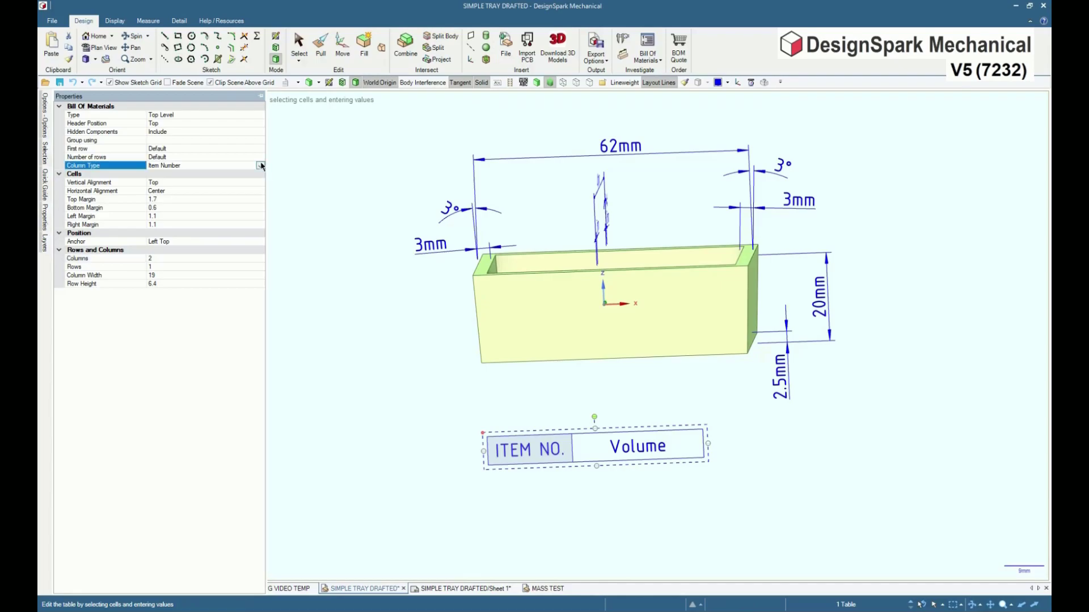
click(260, 165)
click(184, 191)
click(260, 174)
click(154, 199)
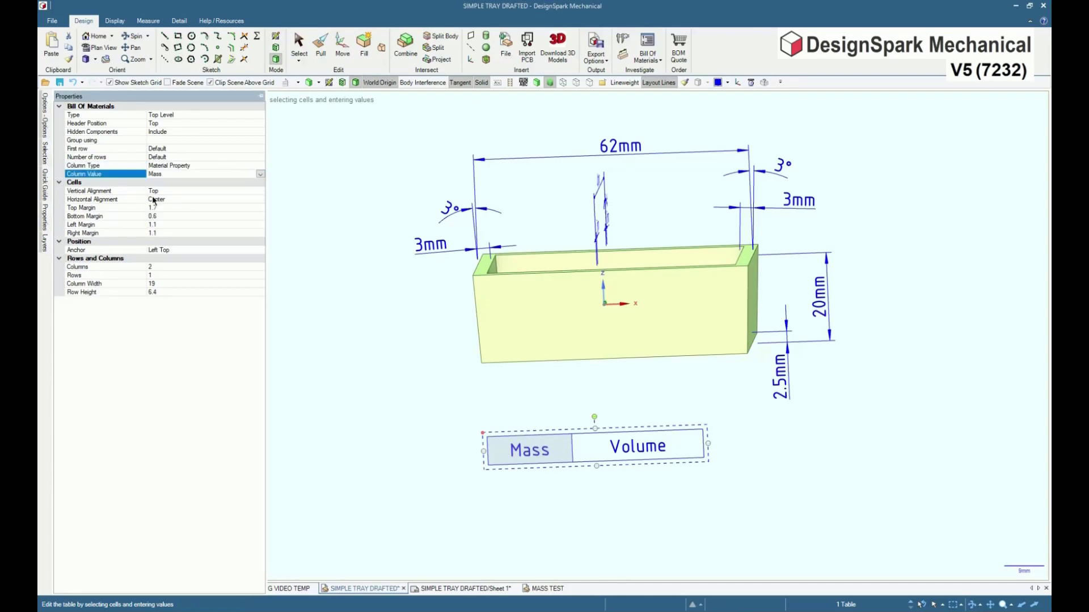
click(369, 435)
- Rewrite the two table headings in capitals as MASS and VOLUME
click(530, 450)
key(v)
click(435, 520)
scroll(485, 481, up, 2)
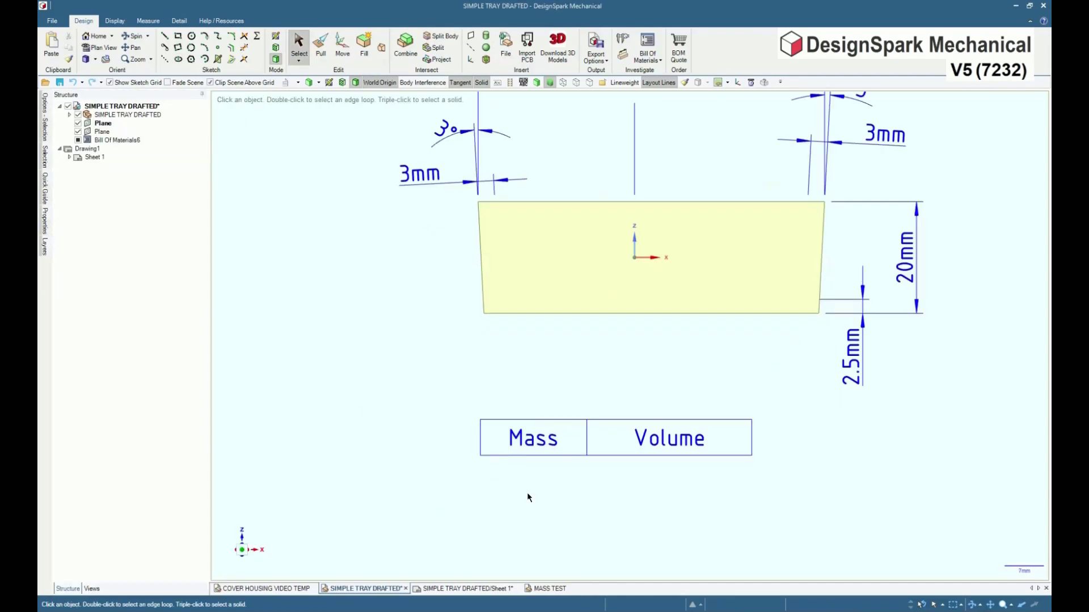
click(559, 442)
drag(560, 443, 527, 447)
text(ASS)
double_click(641, 446)
key(shift+End)
text(OLUME)
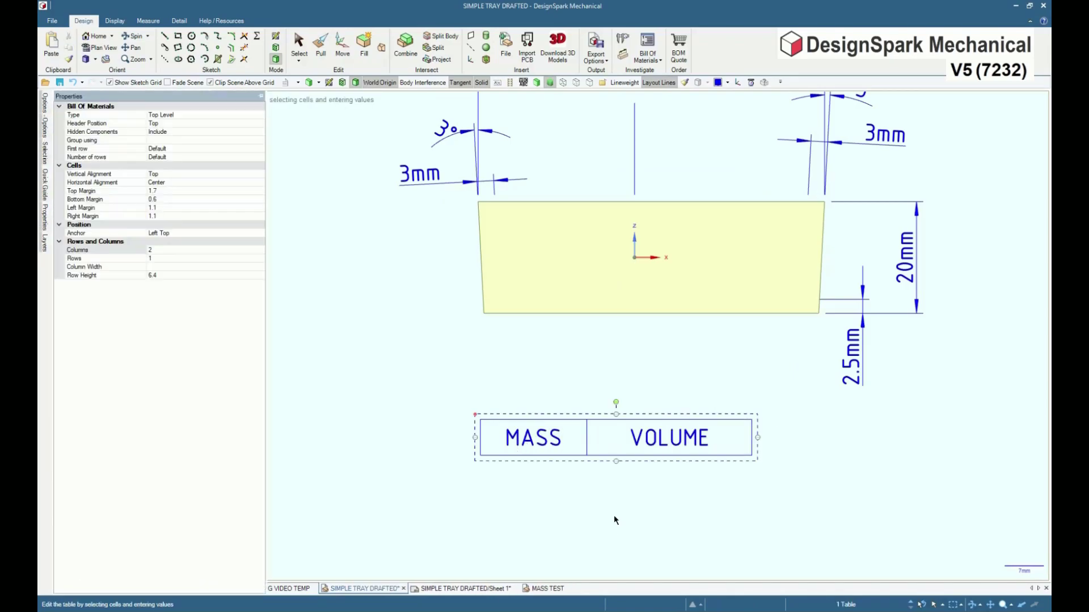
- Save the customised table as a BOM Template (*.scbomtemplate) in the V5 BOM TEMPLATES folder
right_click(729, 443)
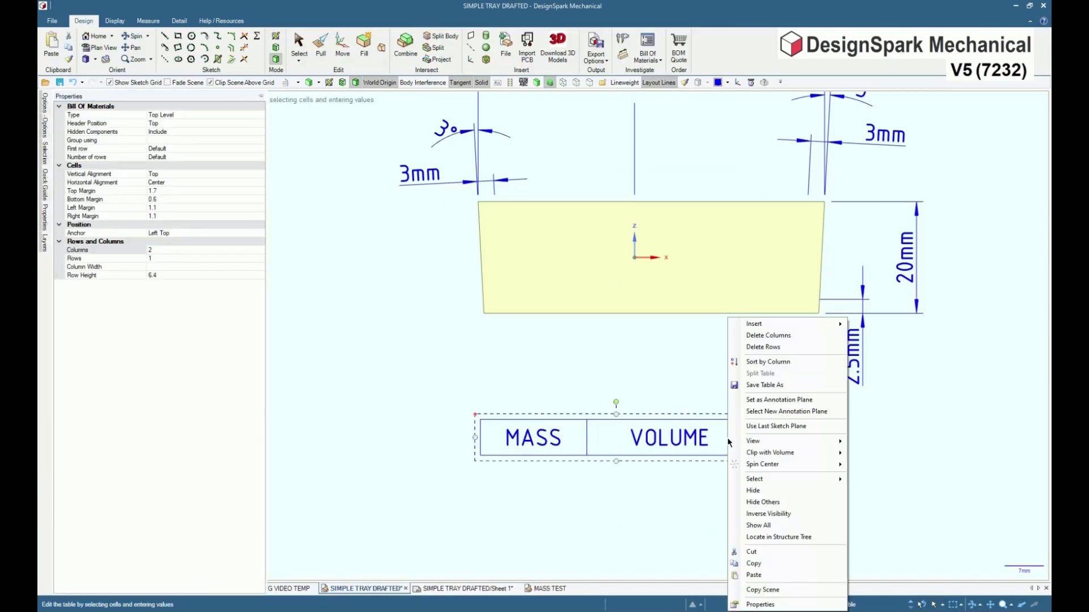
click(748, 386)
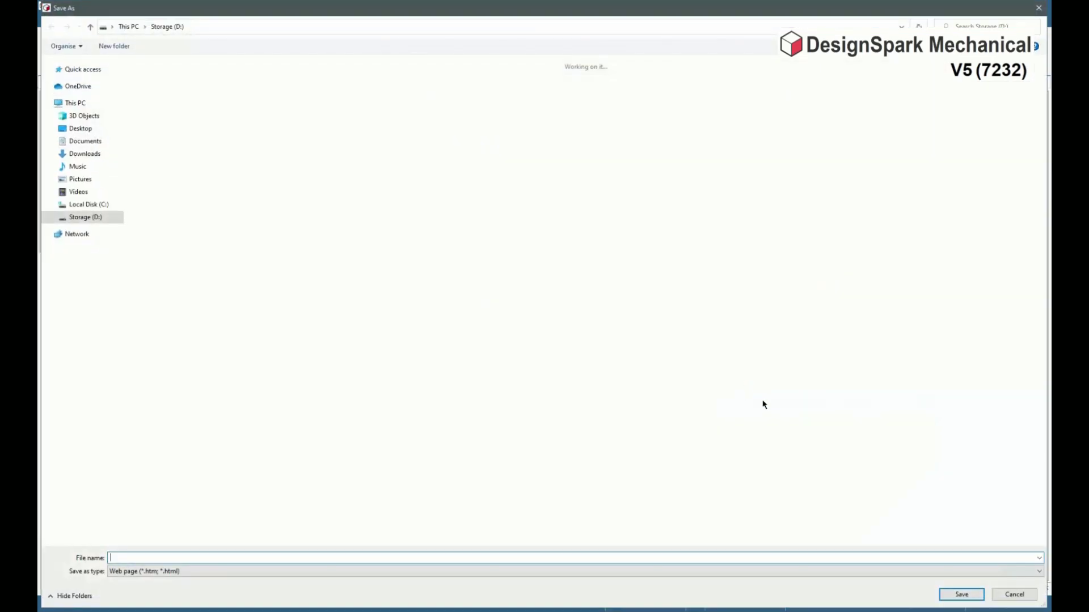
click(76, 70)
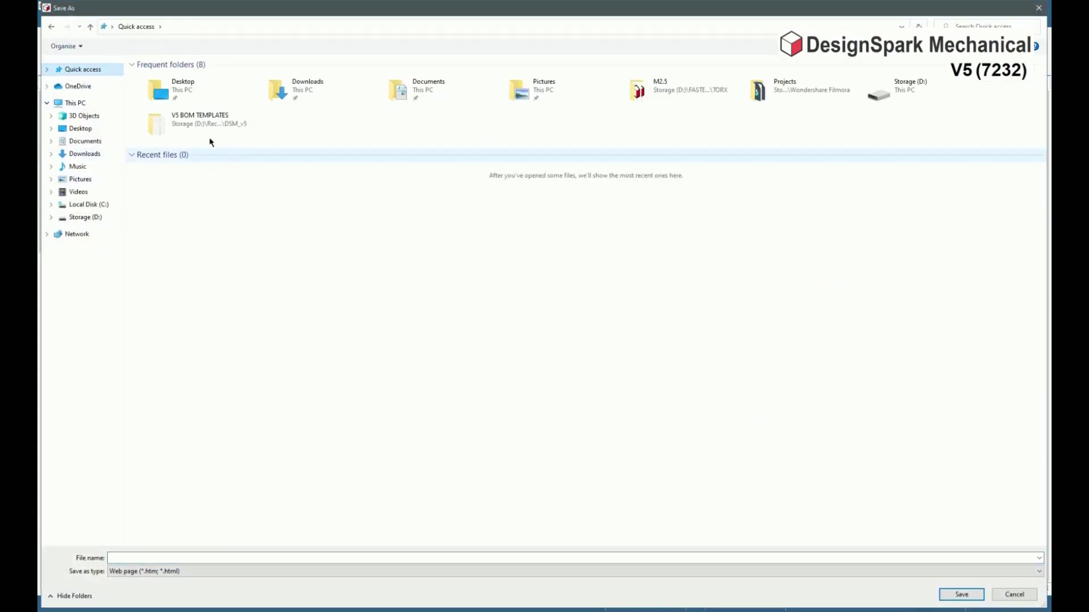
click(203, 121)
double_click(202, 121)
click(431, 571)
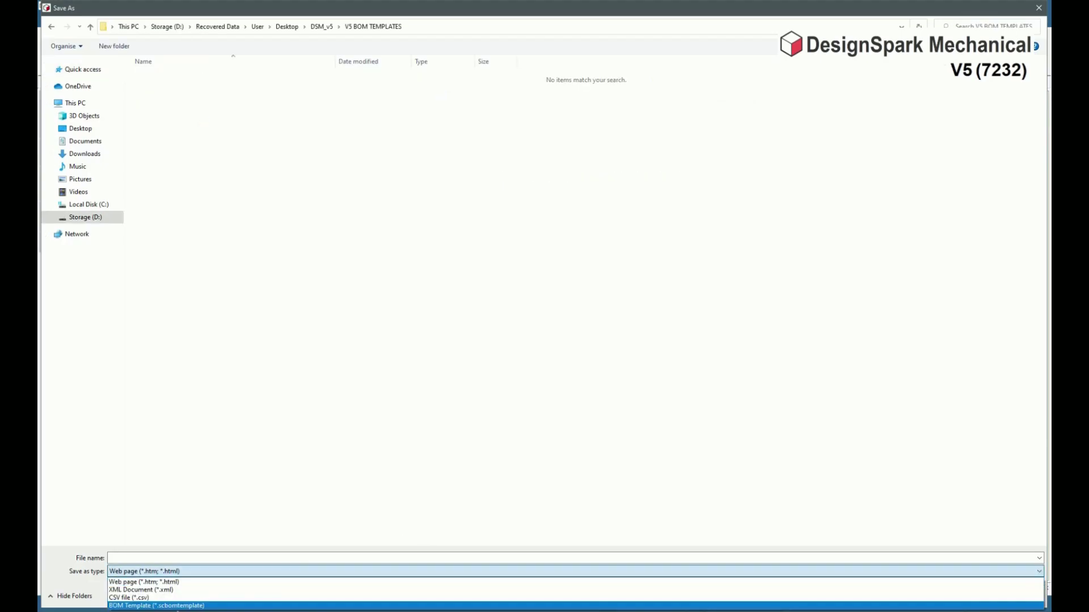
click(152, 606)
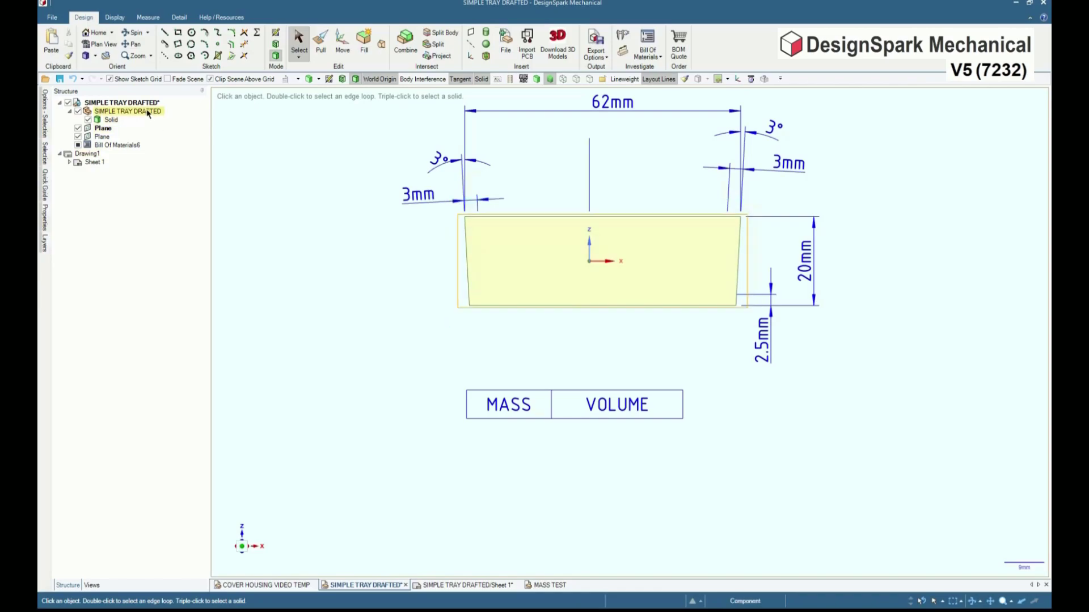
- Save ordering information for the SIMPLE TRAY DRAFTED component to populate the bill of materials table
right_click(146, 112)
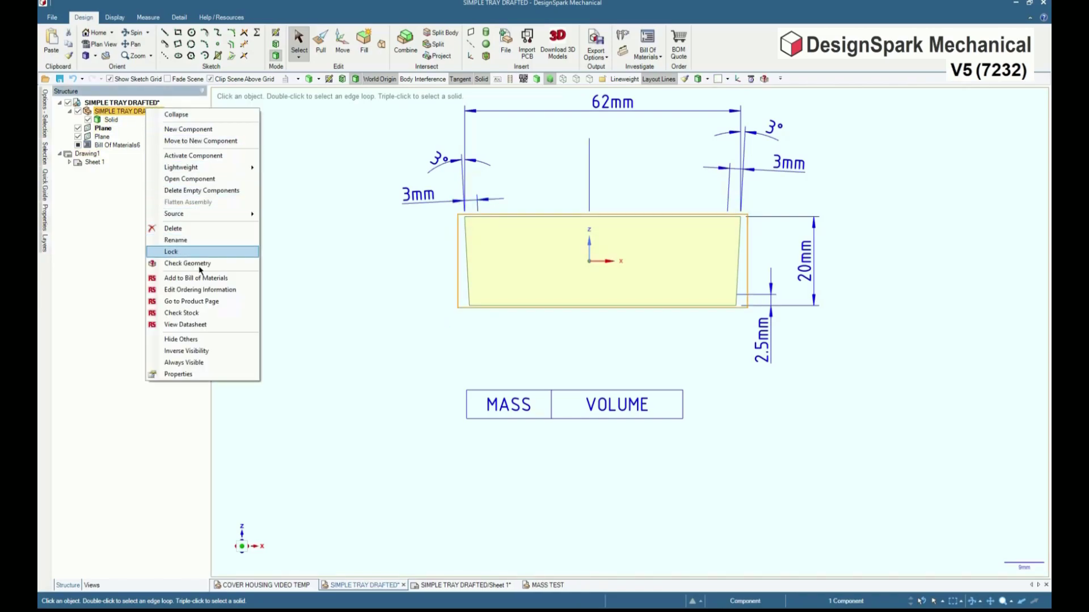
click(200, 289)
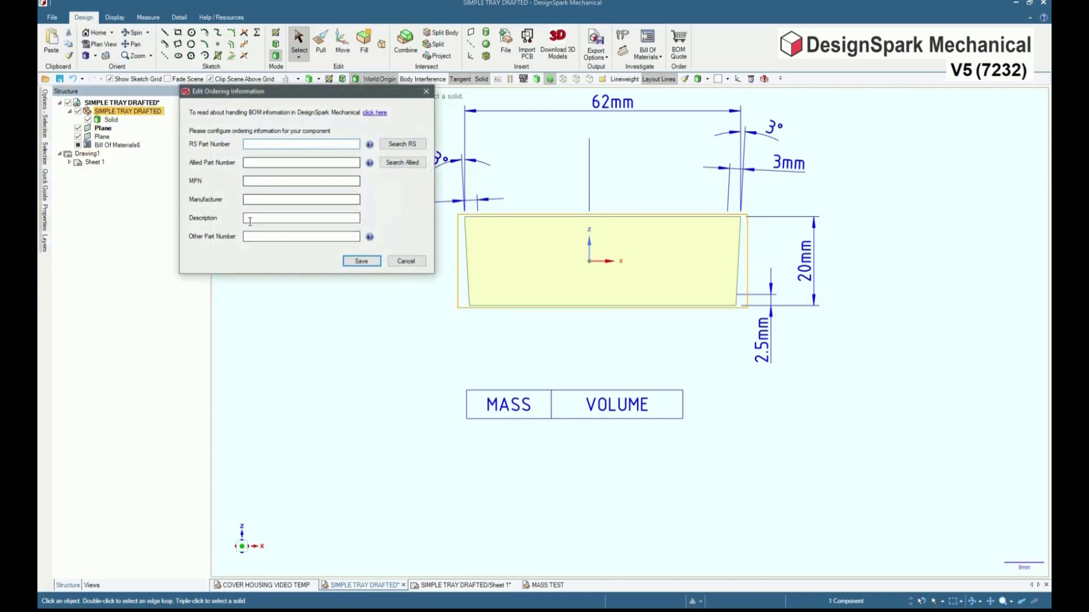
click(362, 261)
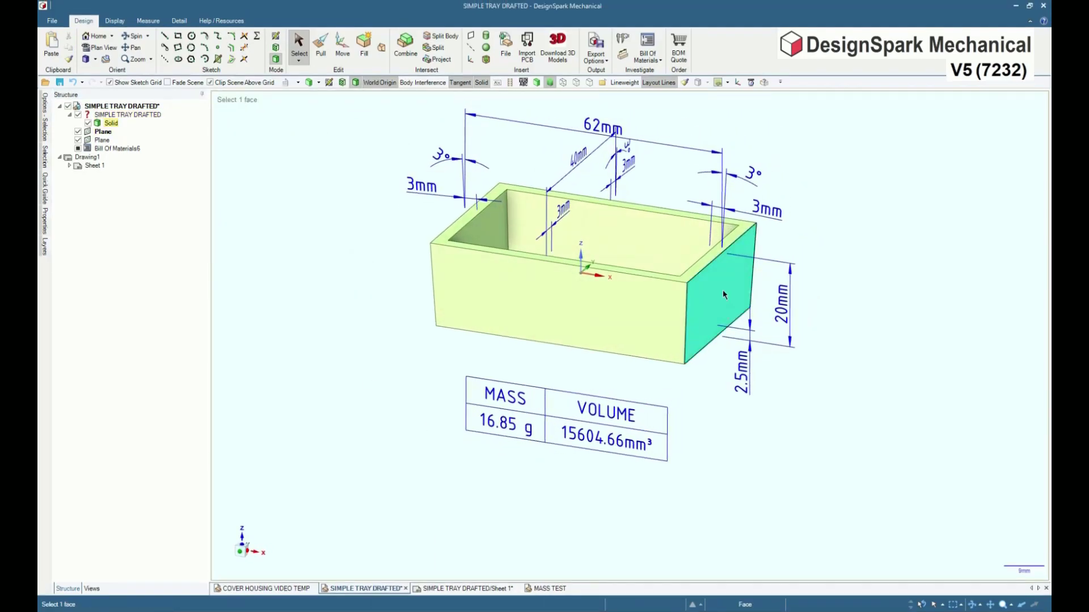
- Move the outer and inner faces of the tray's end wall to make the overall length 65 mm
click(723, 293)
key(m)
click(761, 304)
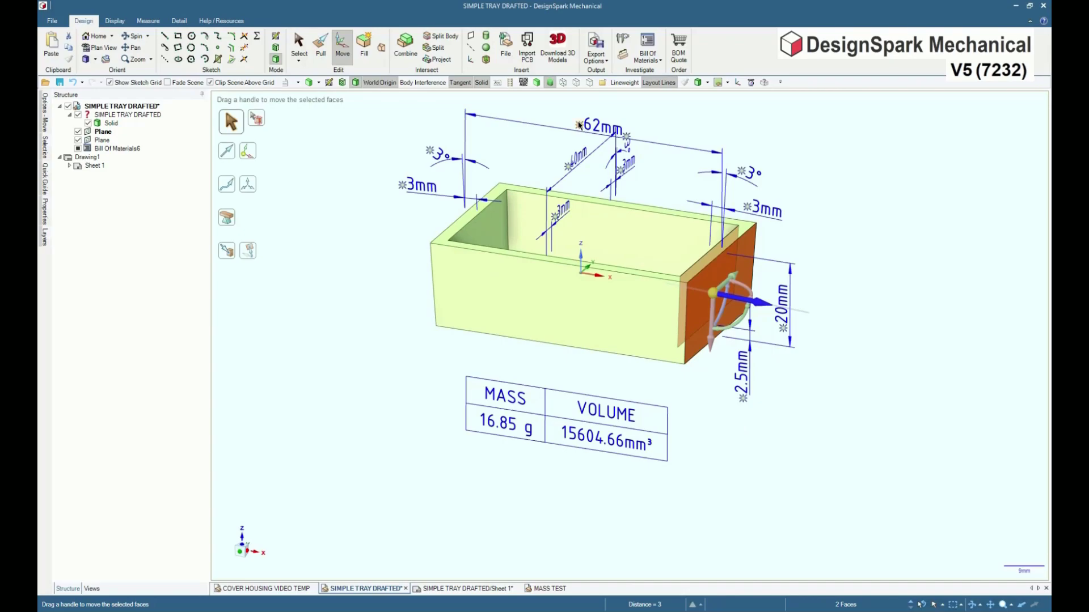
click(579, 126)
text(65)
key(Return)
- For a Pull operation, select a long inner wall of the tray and extend the selection to the whole depression
key(p)
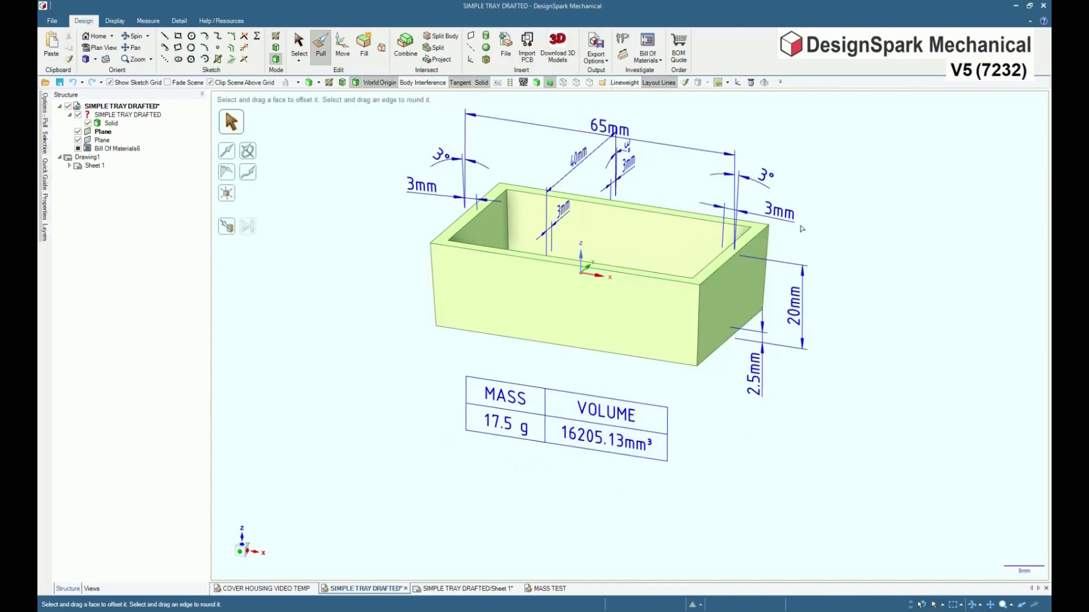
click(642, 252)
click(642, 251)
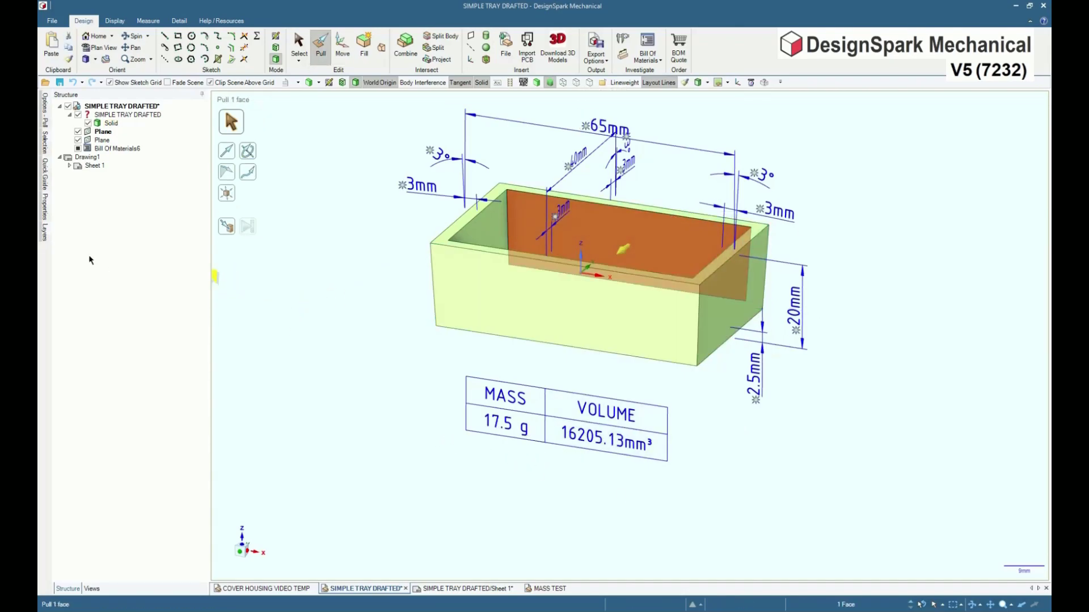
click(47, 147)
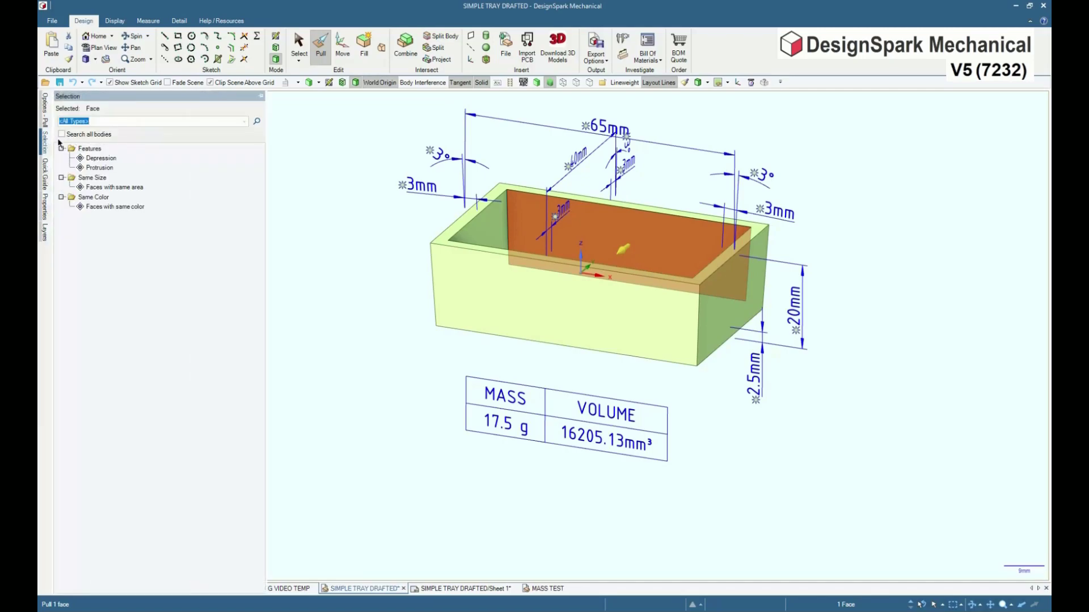
click(108, 159)
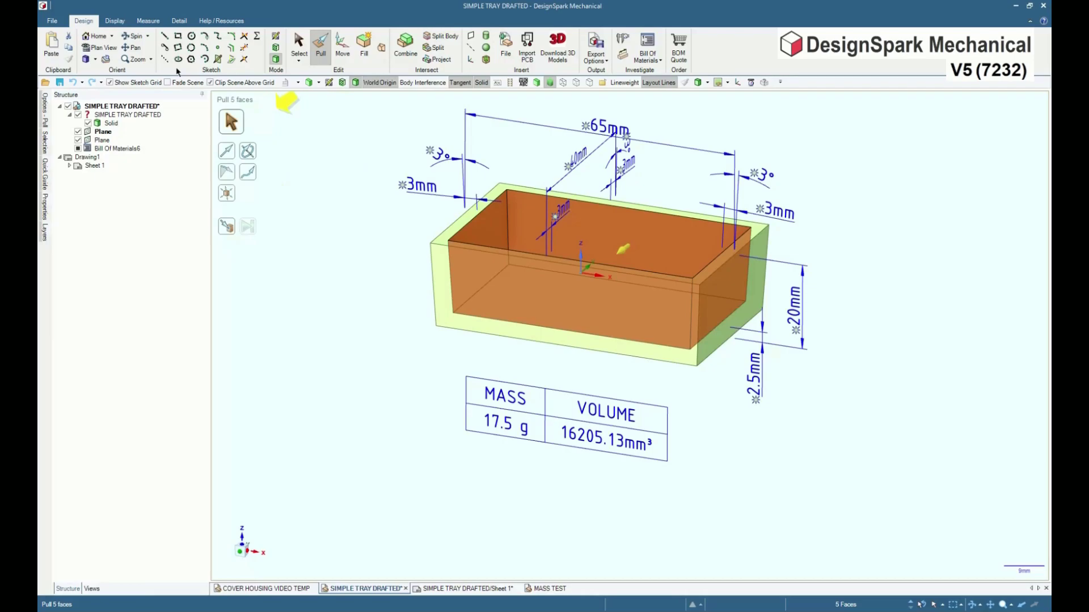
- Use the tray's mass as the driving dimension for pulling the five inner faces and set it to 16 g
click(45, 109)
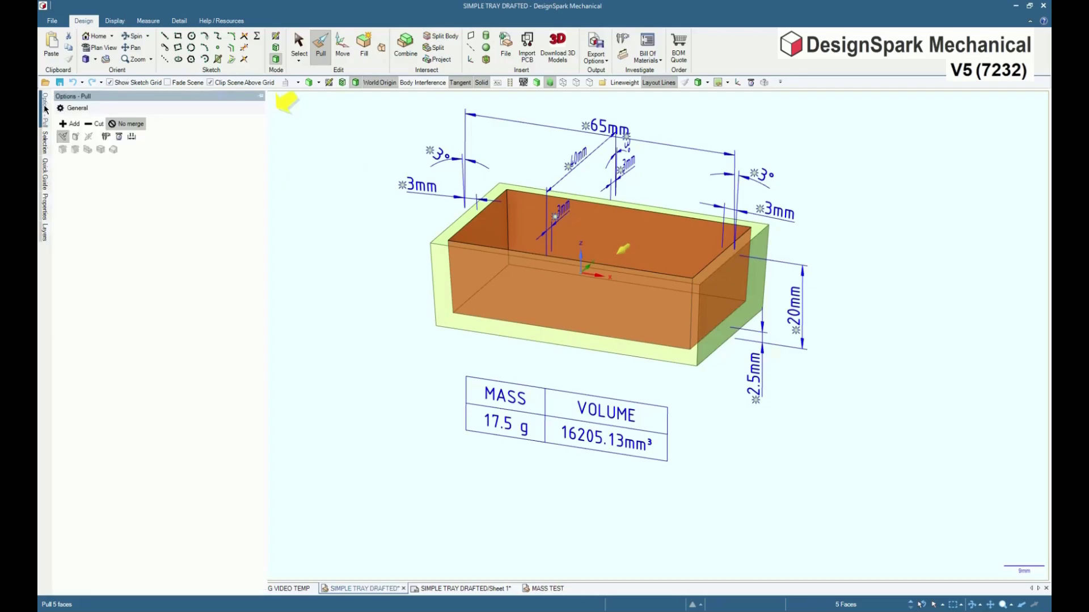
click(120, 137)
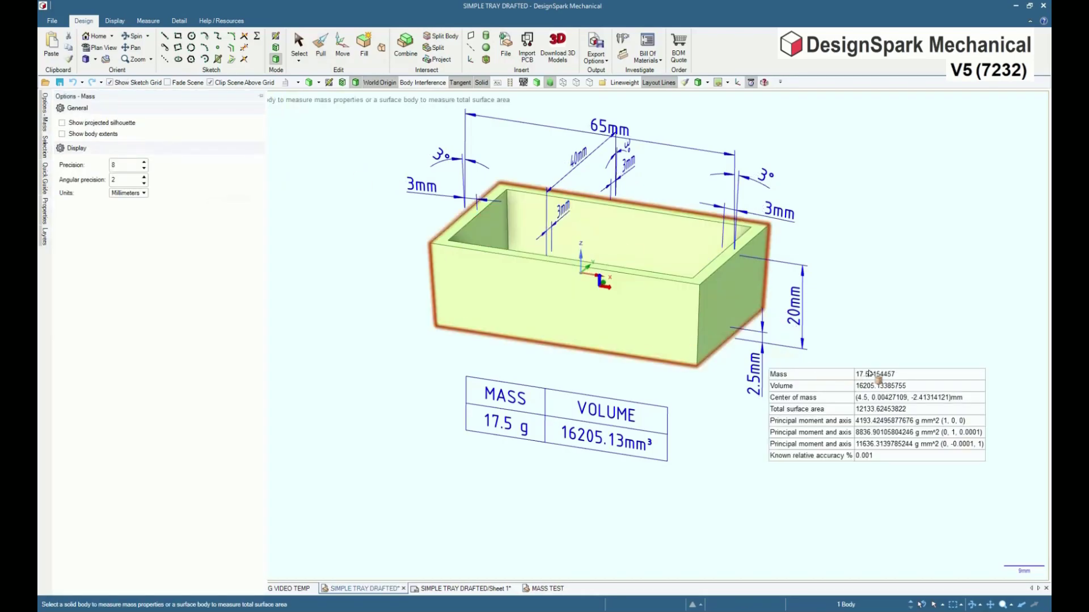
click(871, 374)
key(p)
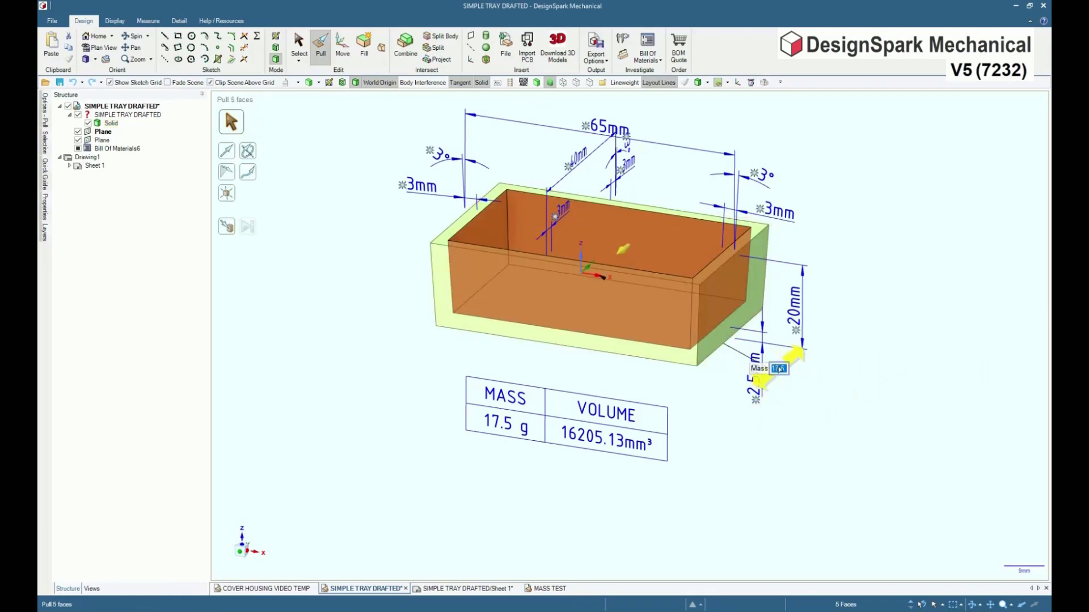
text(16)
key(Return)
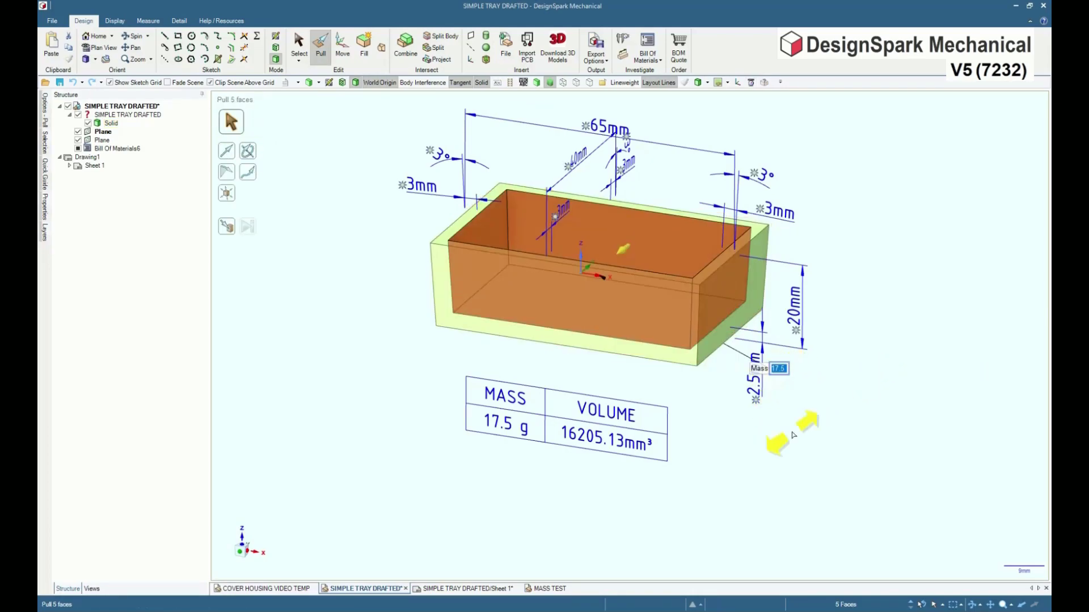
click(542, 501)
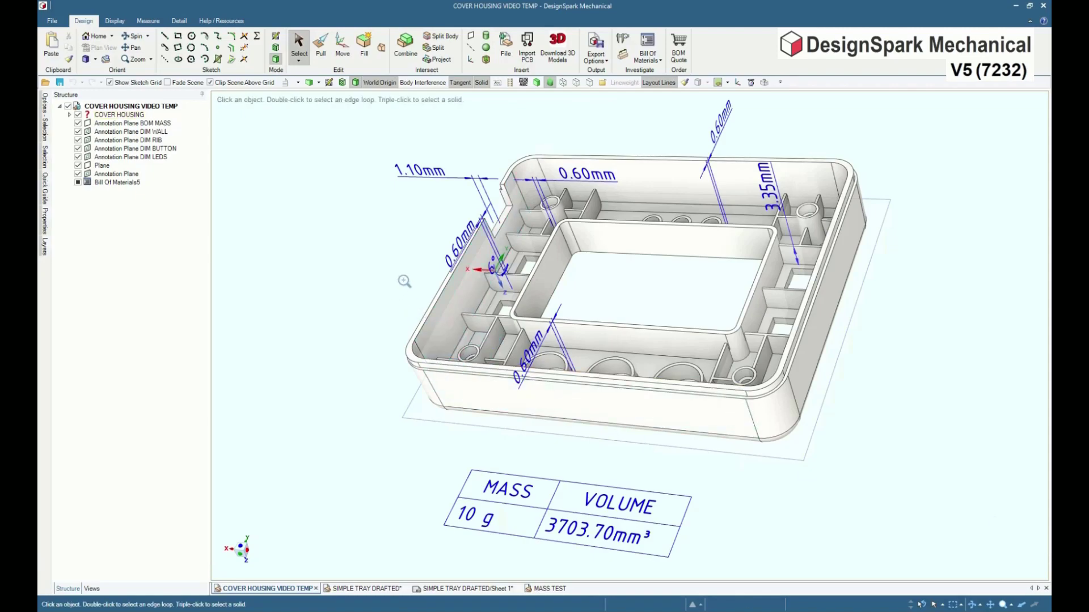
- In the COVER HOUSING VIDEO TEMP model, select the top face of the T-shaped rib together with its coincident face
drag(404, 281, 595, 404)
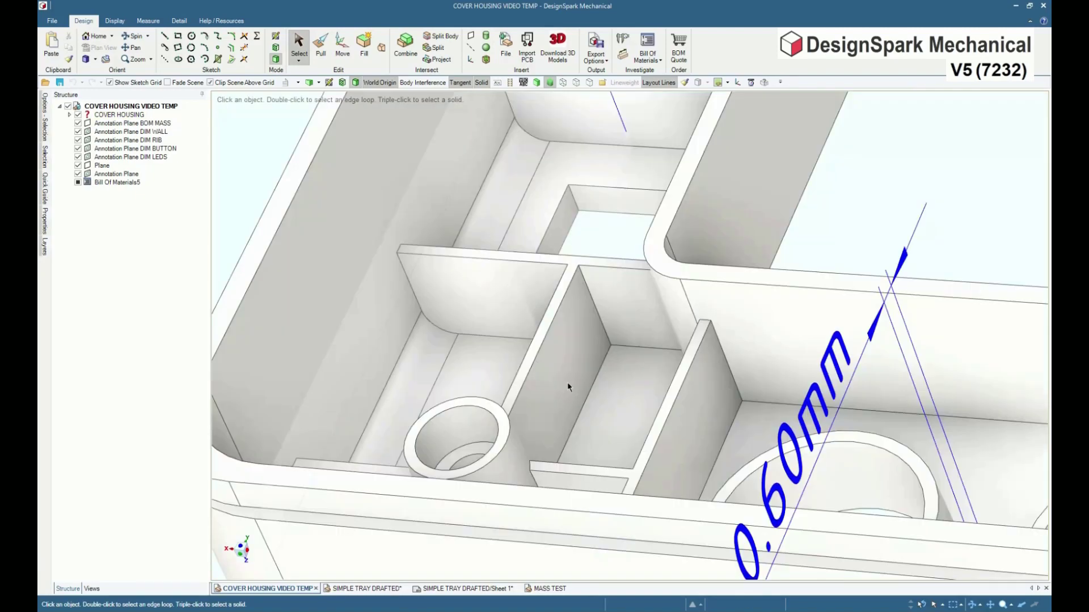
click(572, 265)
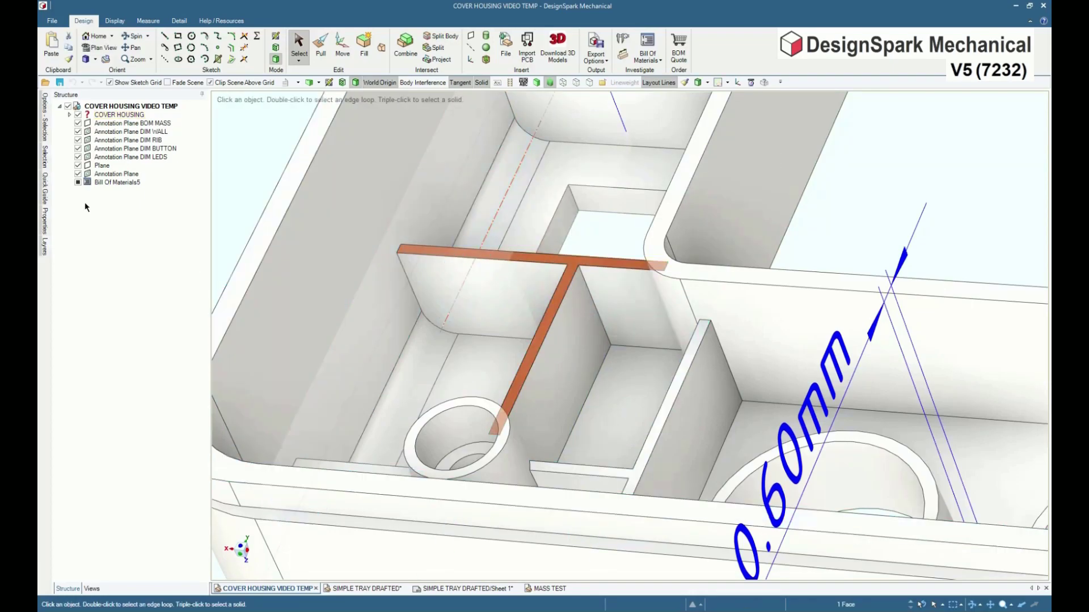
click(45, 151)
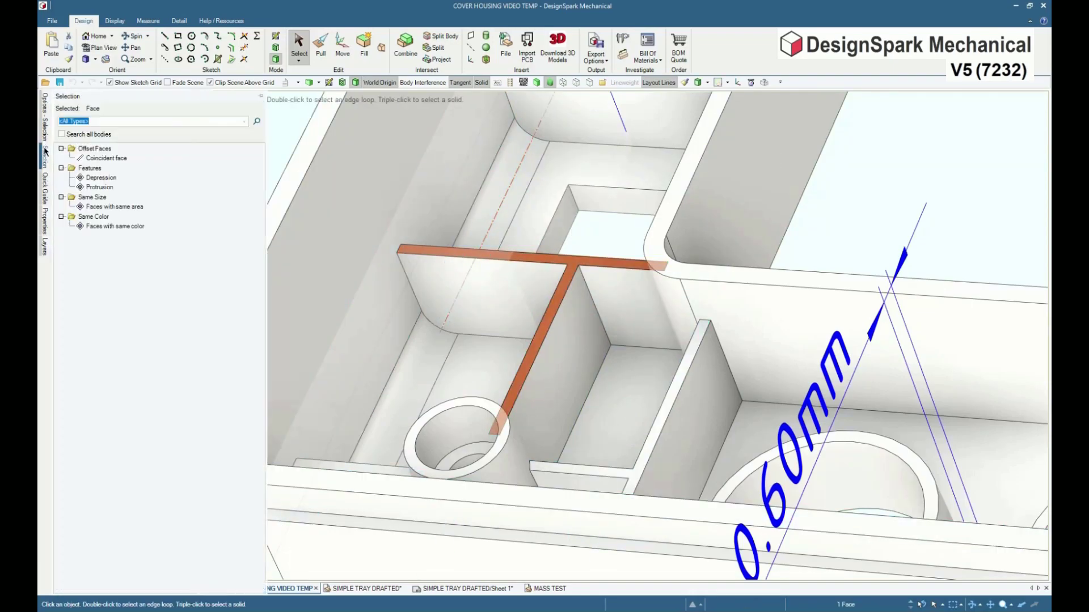
click(106, 158)
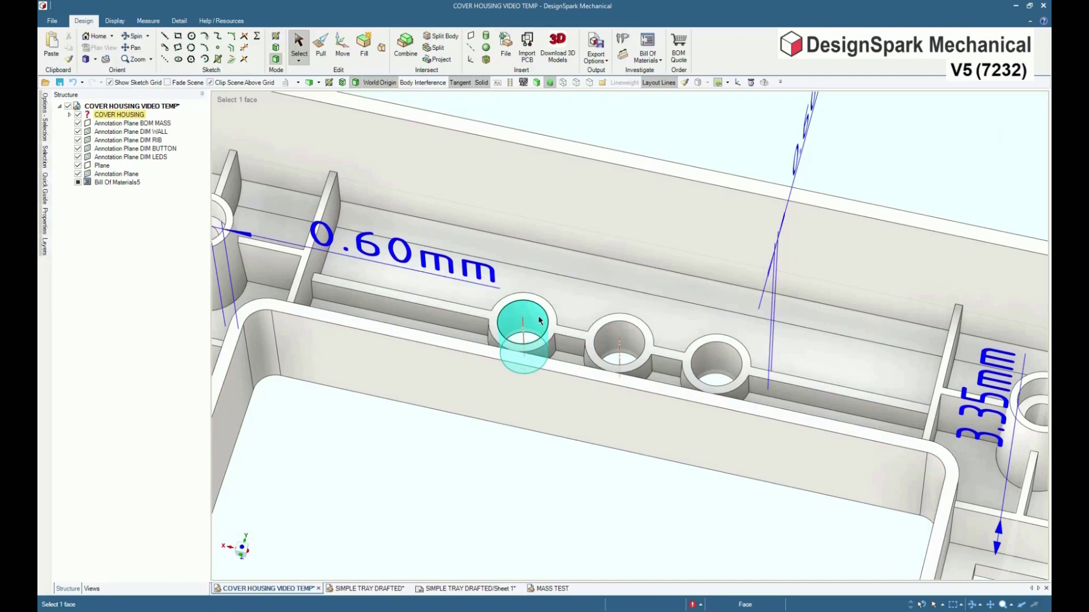
- Select the inner face of an LED boss and extend the selection to faces with the same area, and to its protrusion
click(521, 320)
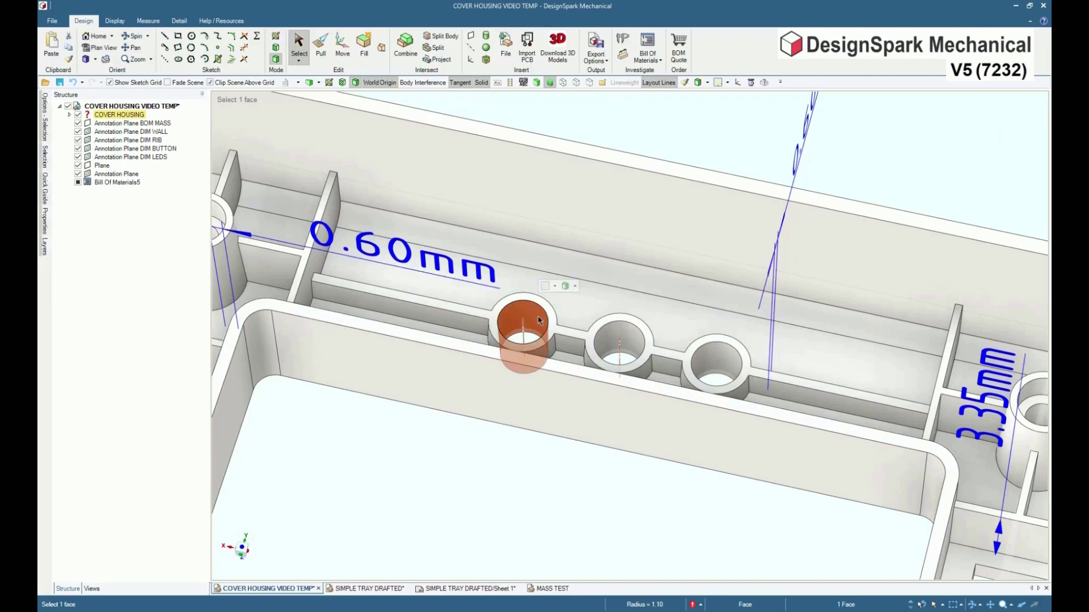
click(46, 159)
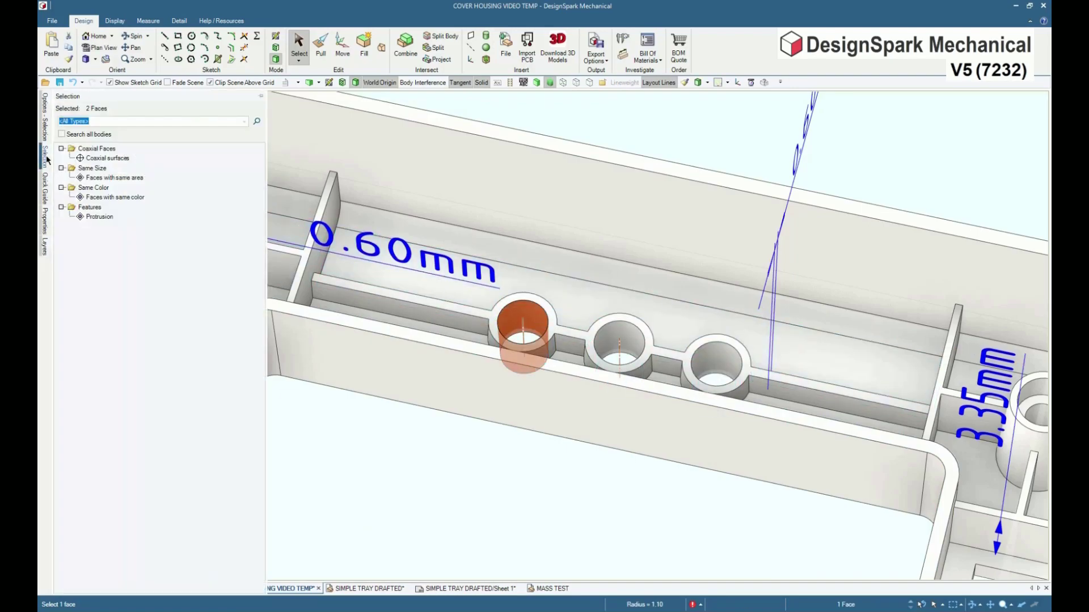
click(106, 178)
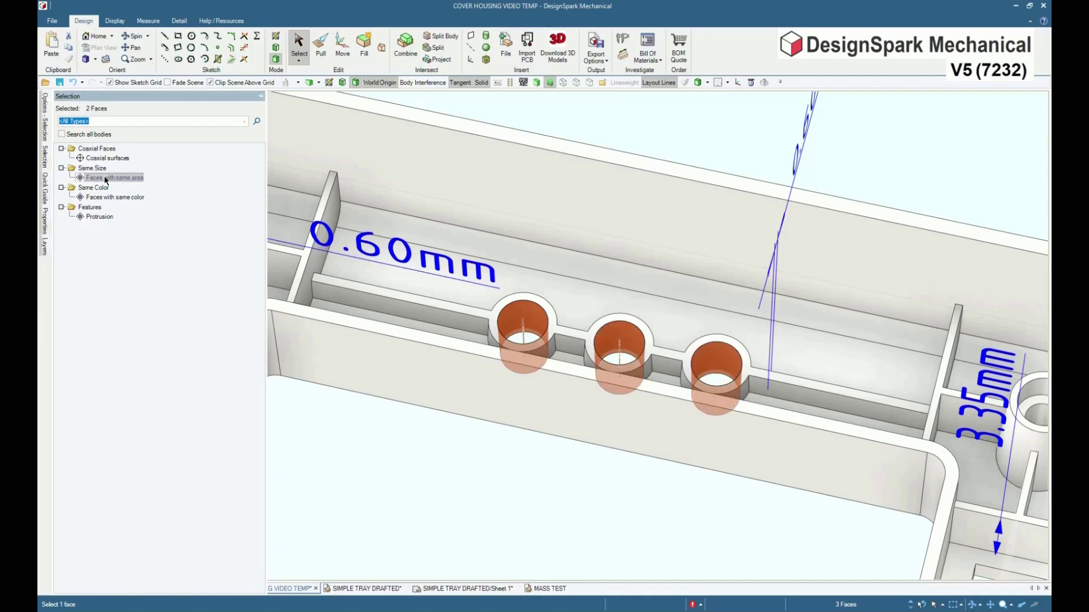
click(101, 217)
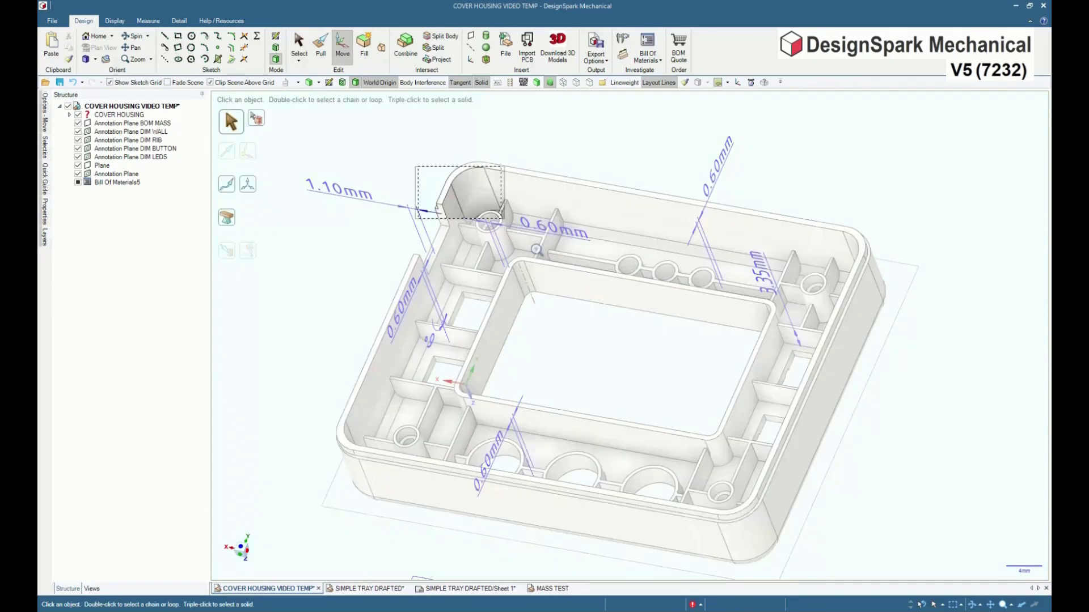
- Move the boss and its ribs at the notched corner up to the two neighbouring corner bosses, aligning it in both directions
scroll(583, 347, up, 5)
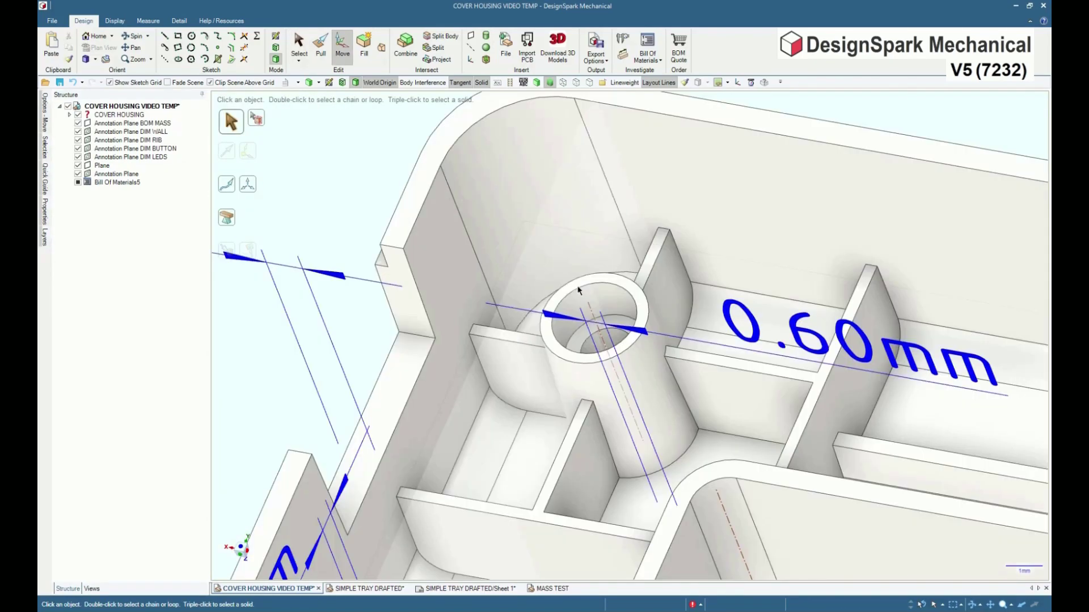
double_click(655, 397)
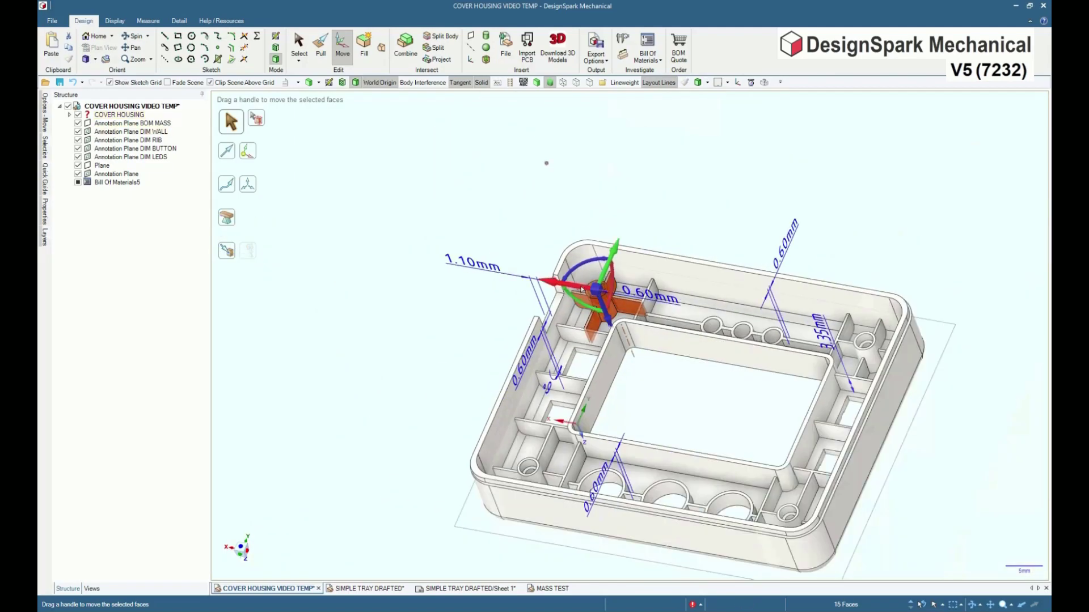
key(u)
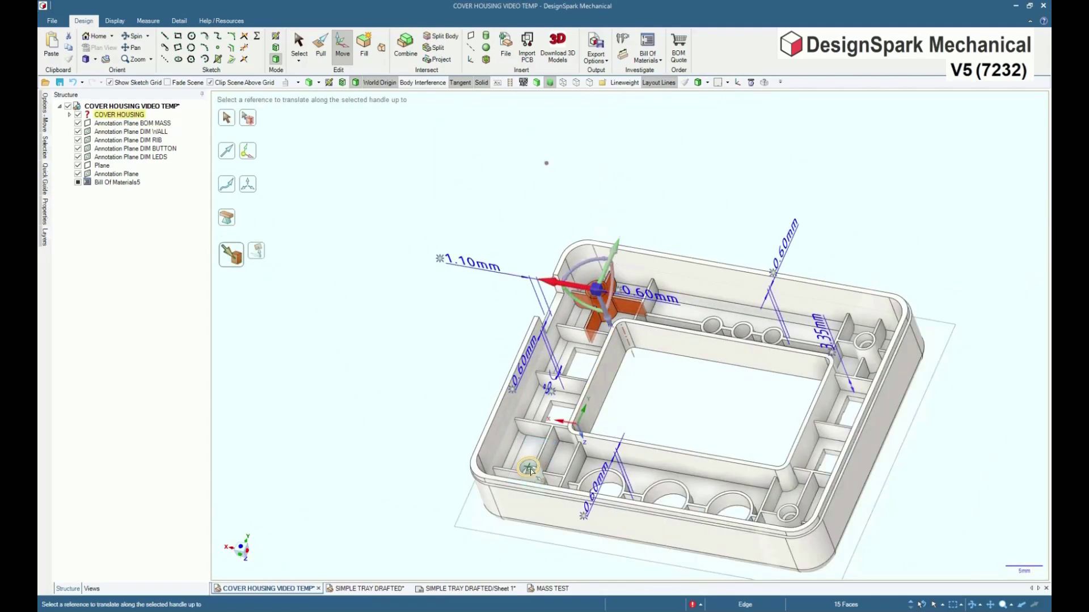
click(529, 468)
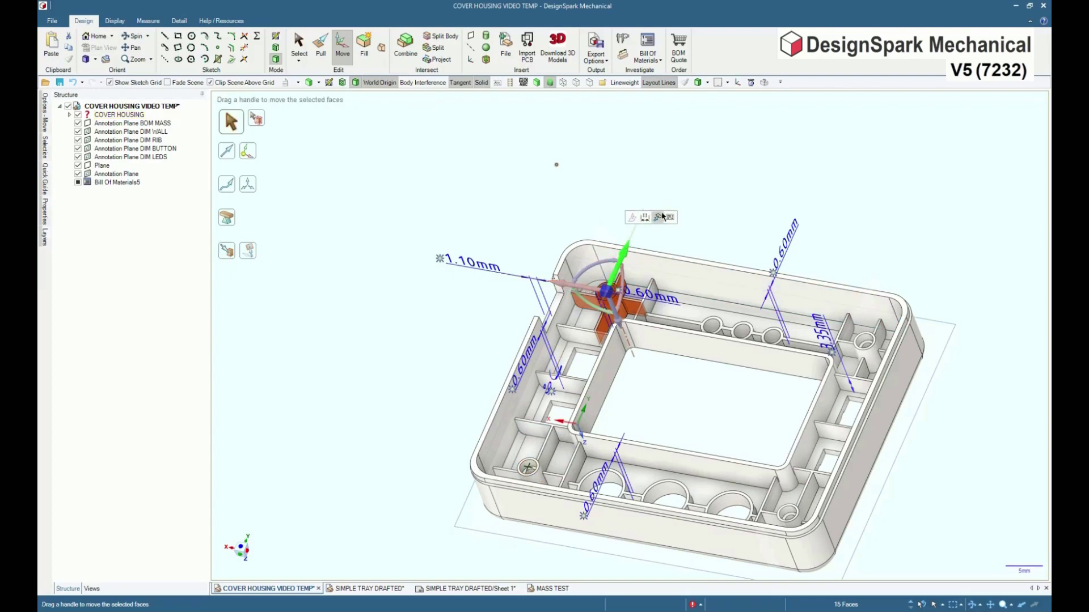
key(u)
click(866, 341)
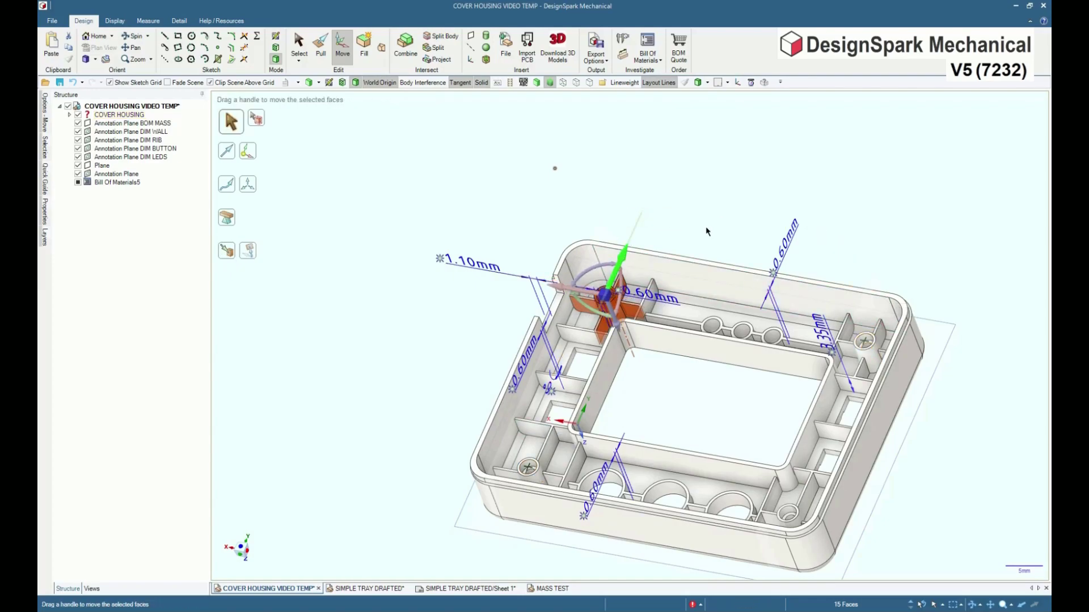
key(Escape)
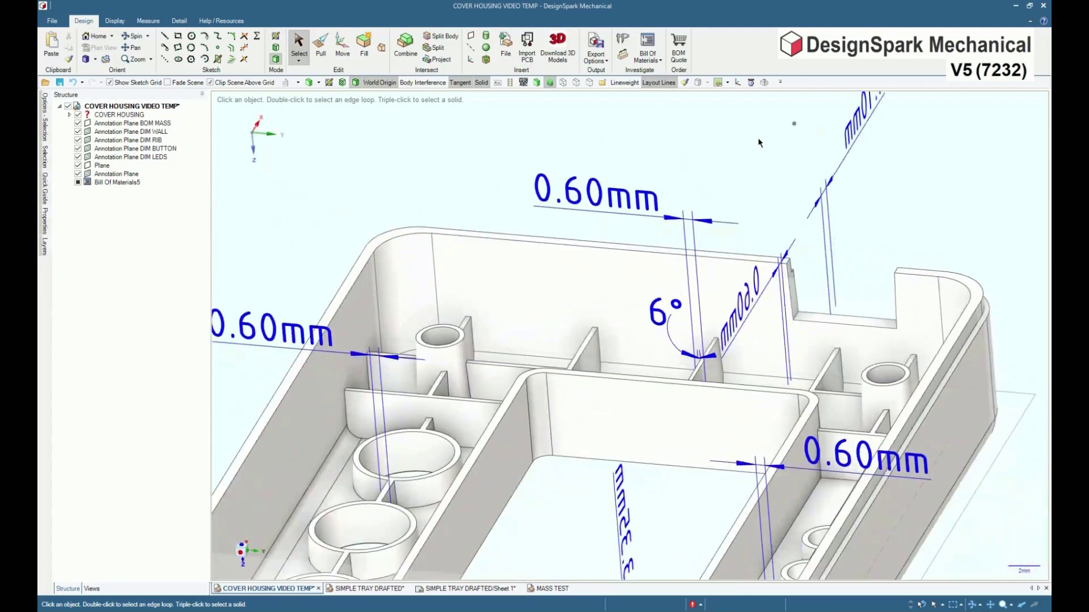
- Pull all connected inner faces of the cover housing to set the outer wall thickness to 1.00 mm
middle_drag(758, 137, 464, 141)
scroll(943, 331, down, 3)
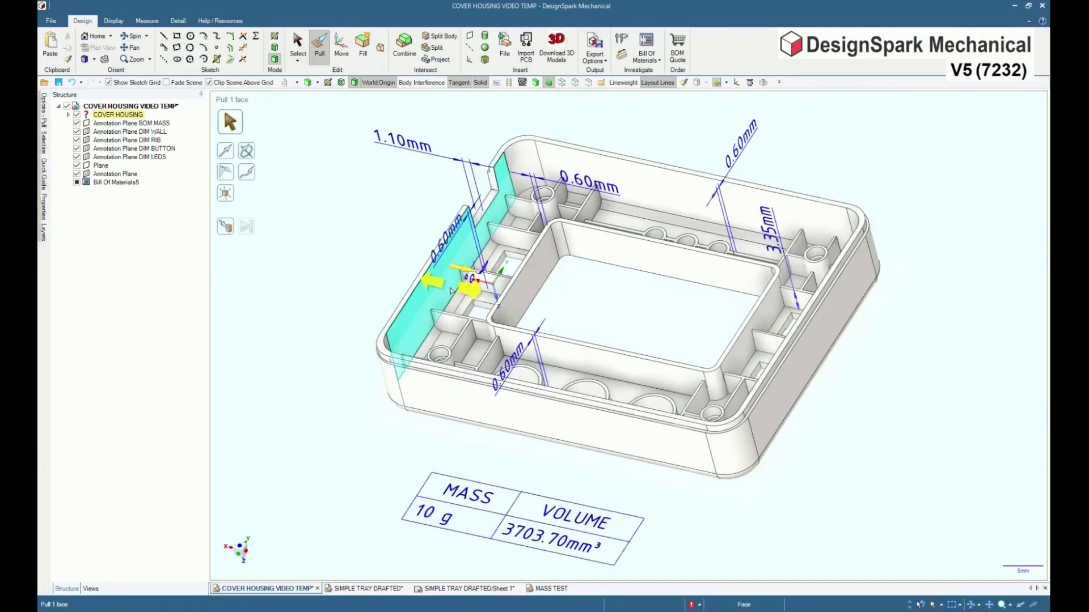
click(445, 283)
key(ctrl+a)
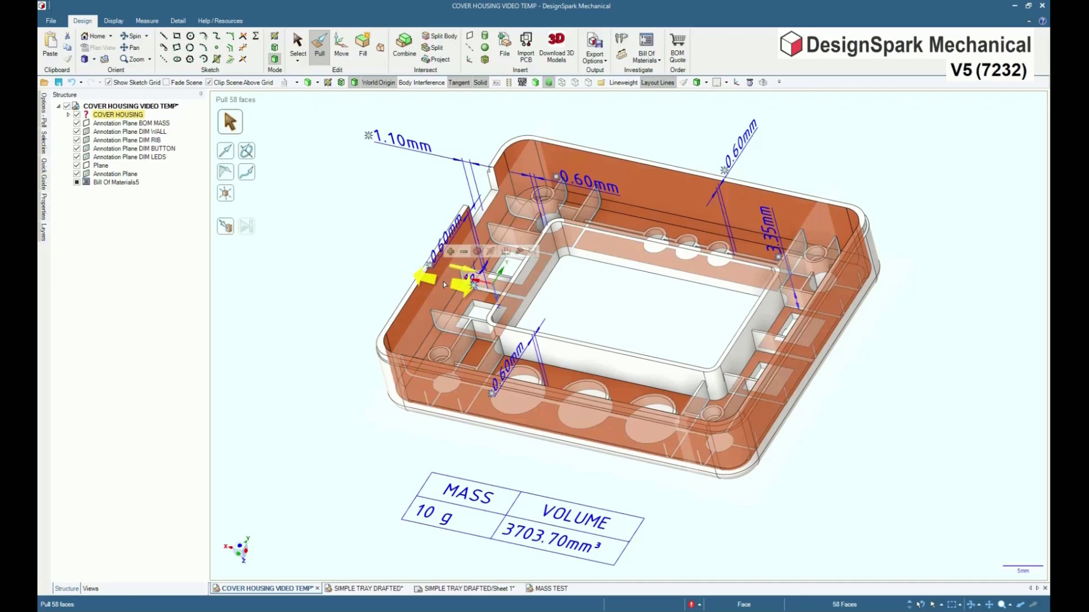
click(370, 137)
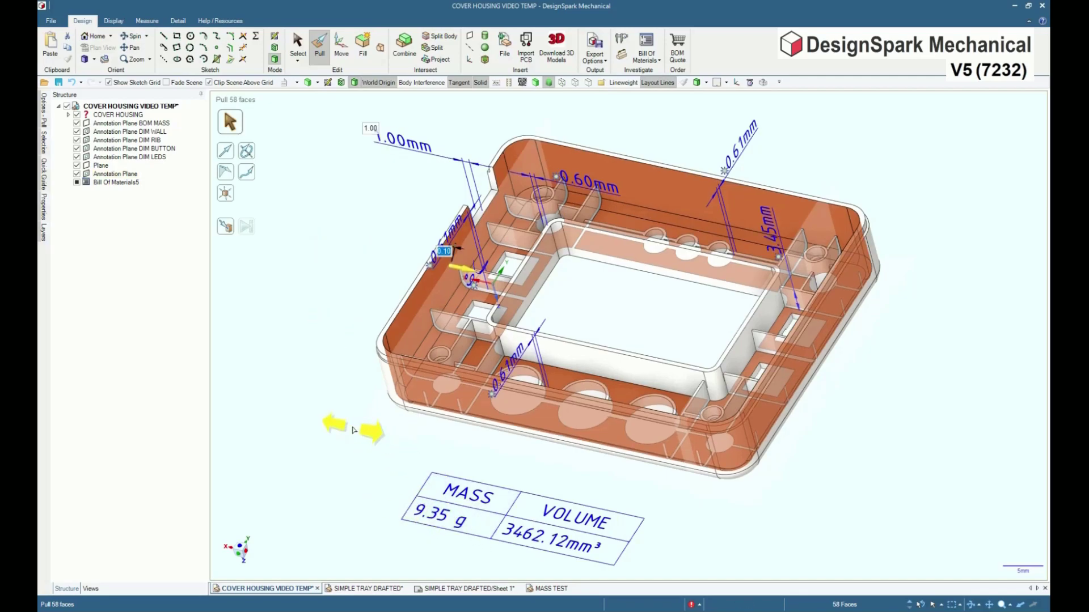
key(Escape)
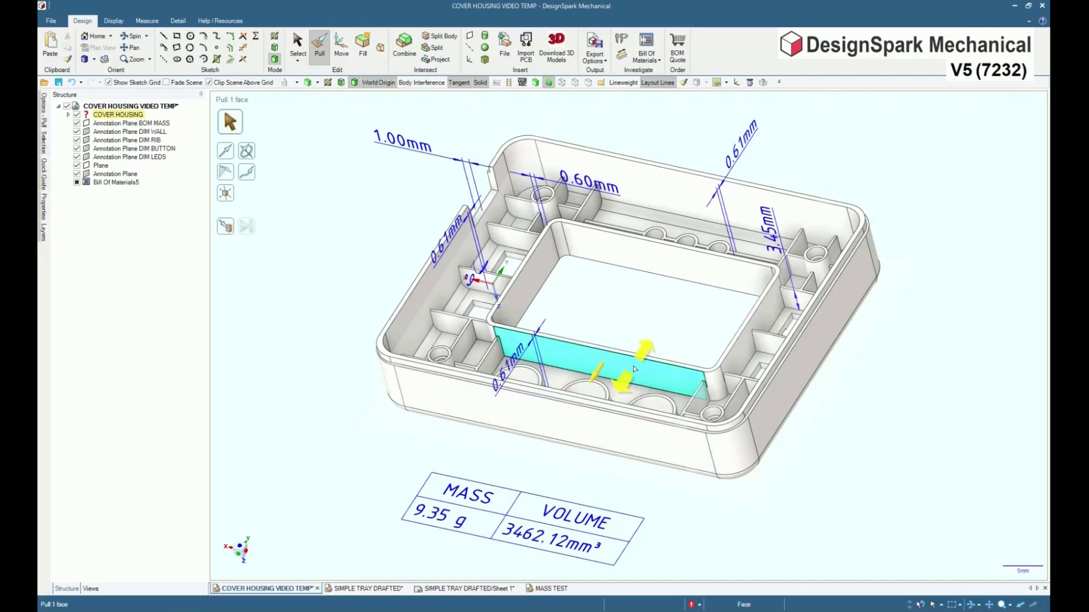
- Pull the loop of side faces around the central window's frame to set its wall thickness to 0.50 mm
click(624, 370)
click(624, 369)
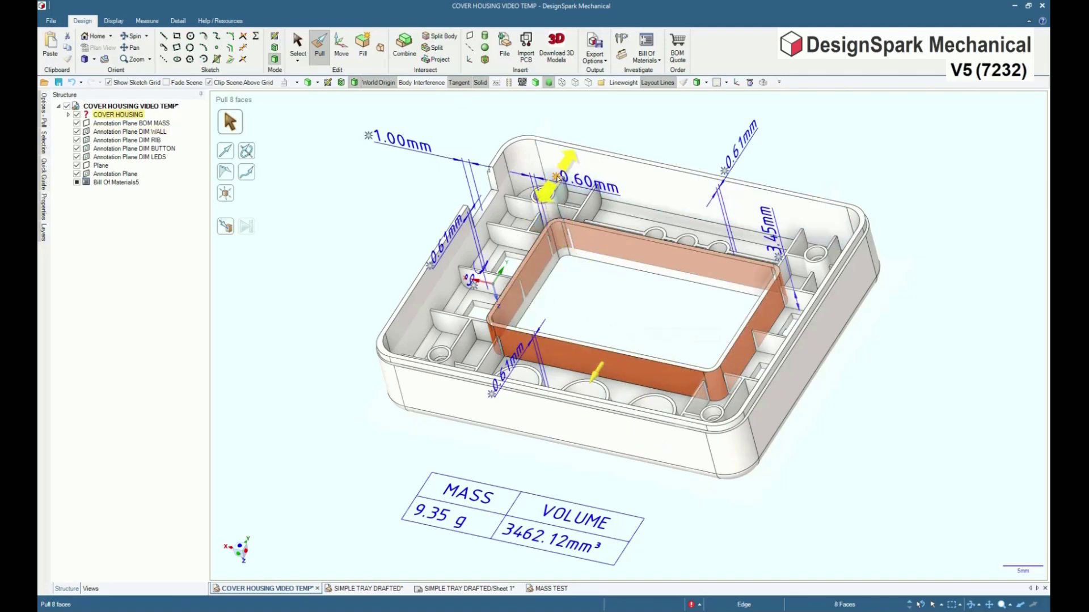
key(space)
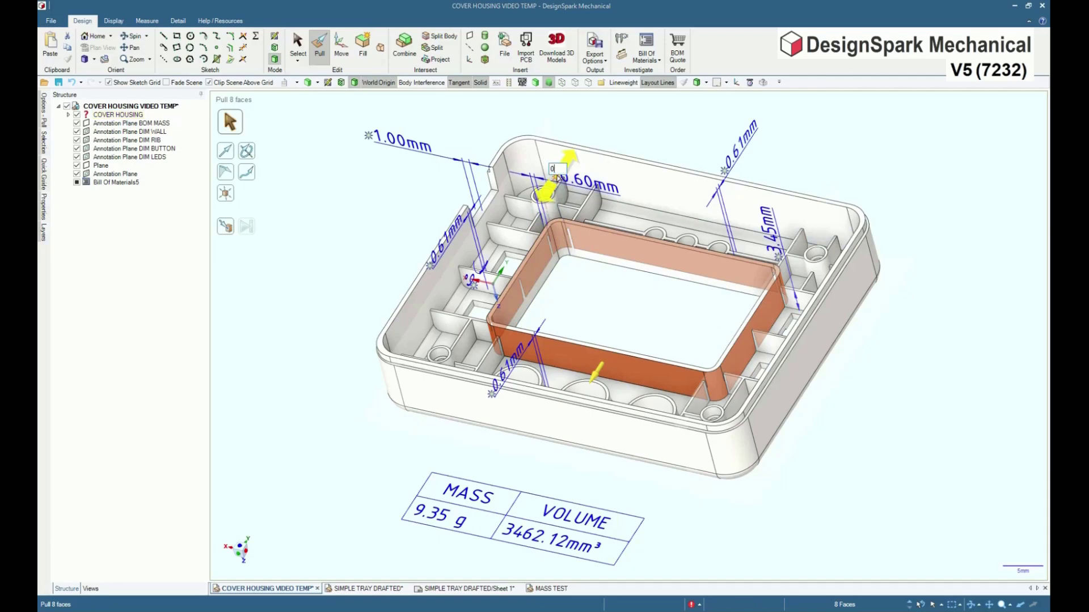
key(Return)
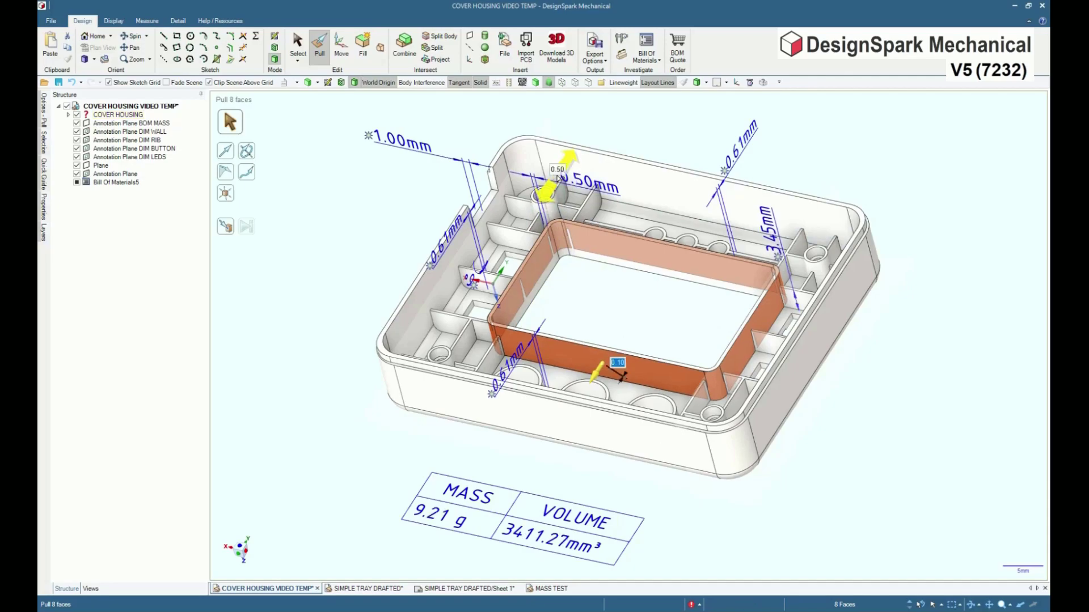
click(335, 248)
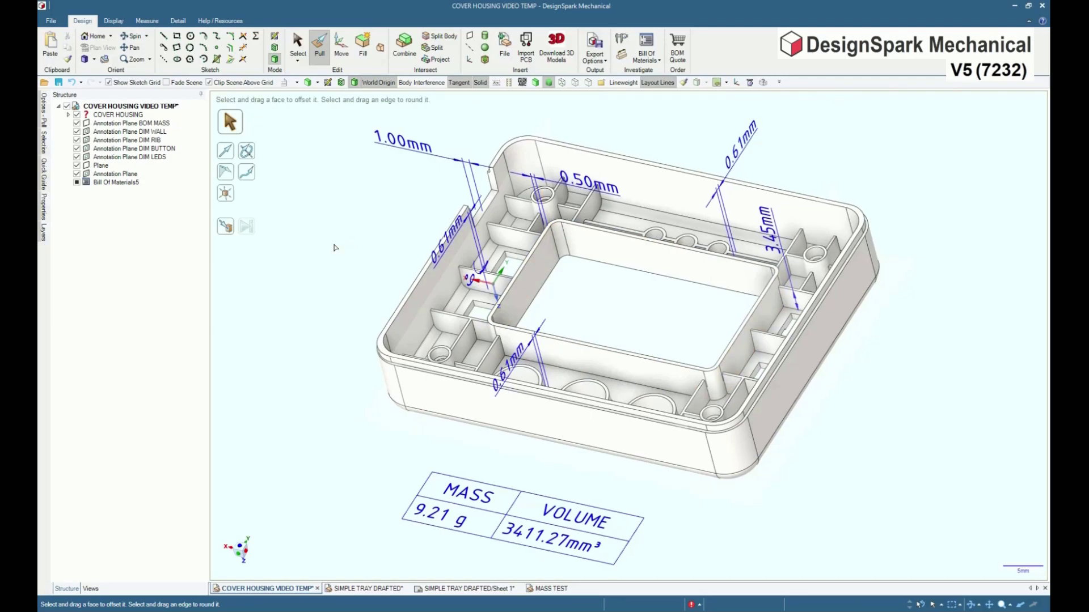
- Pull the outer faces of the three large button rings and their connecting ribs to set the rib thickness to 0.50 mm
scroll(334, 248, up, 10)
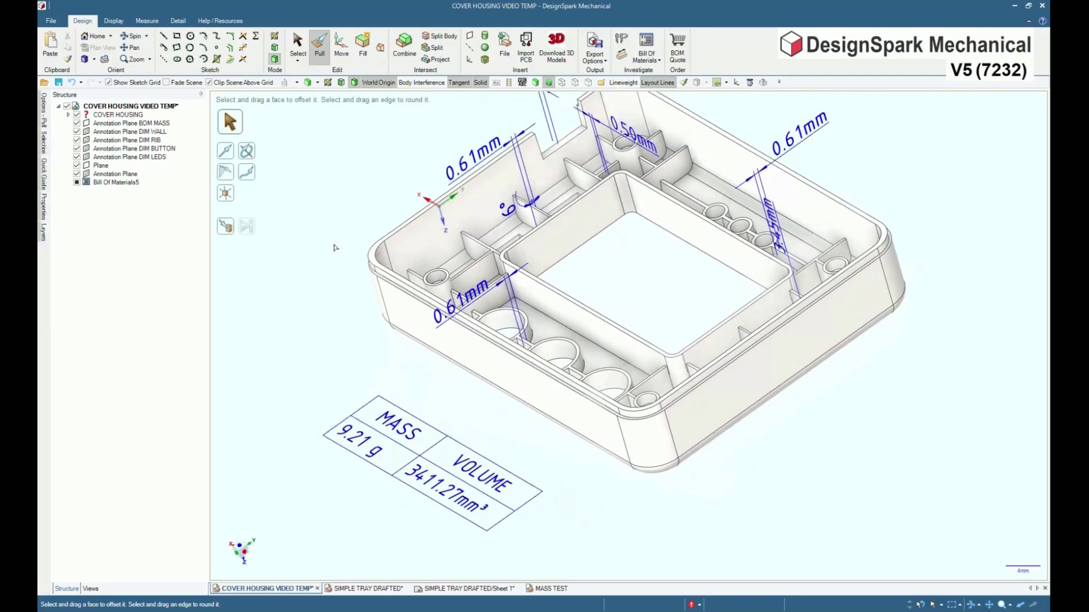
click(334, 244)
scroll(568, 290, up, 5)
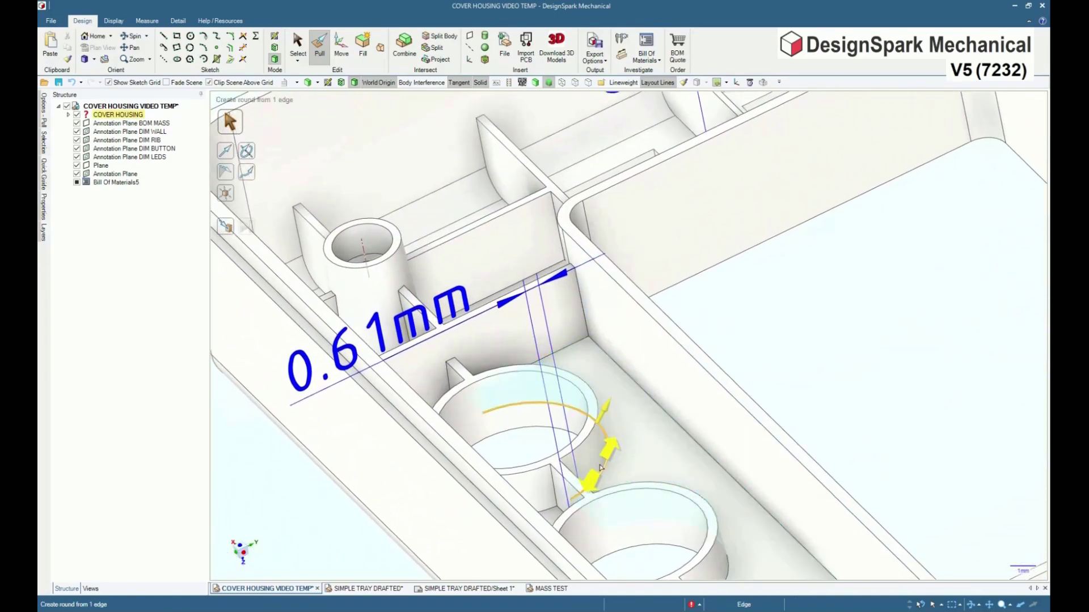
click(594, 456)
double_click(599, 459)
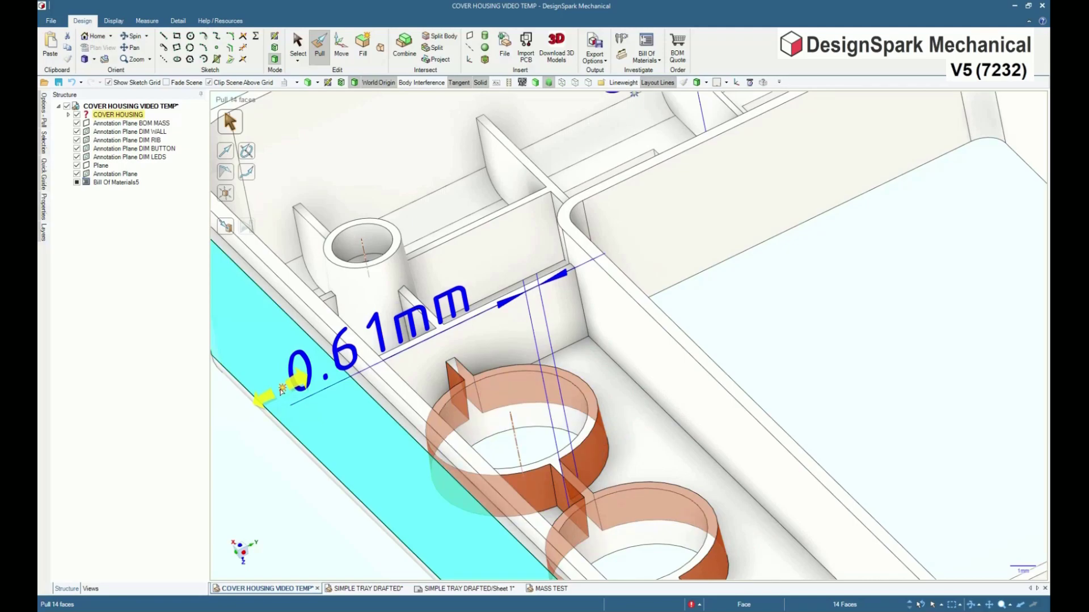
key(space)
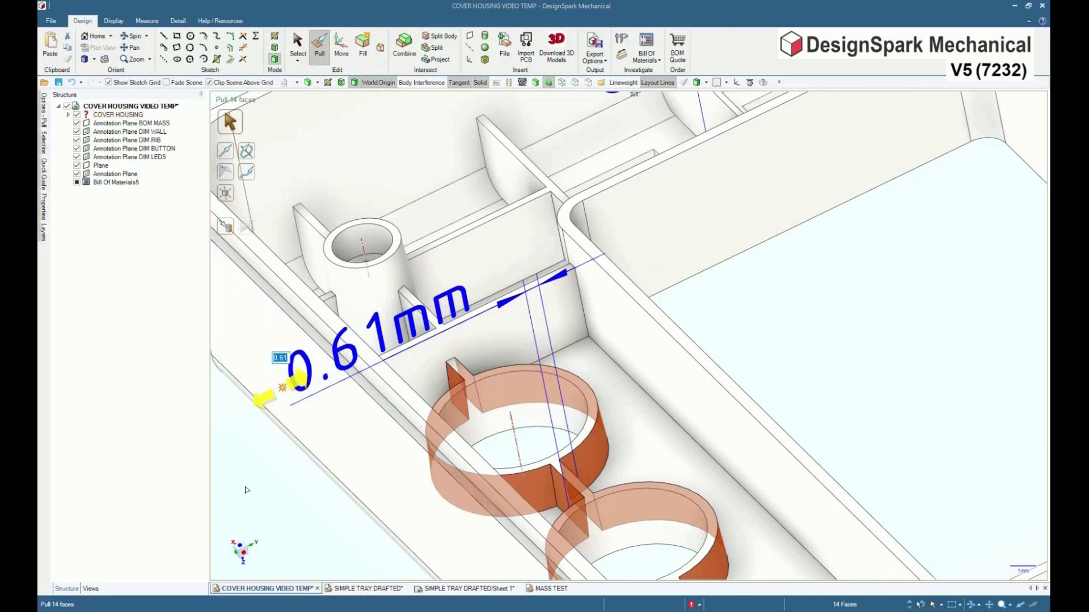
text(0.50)
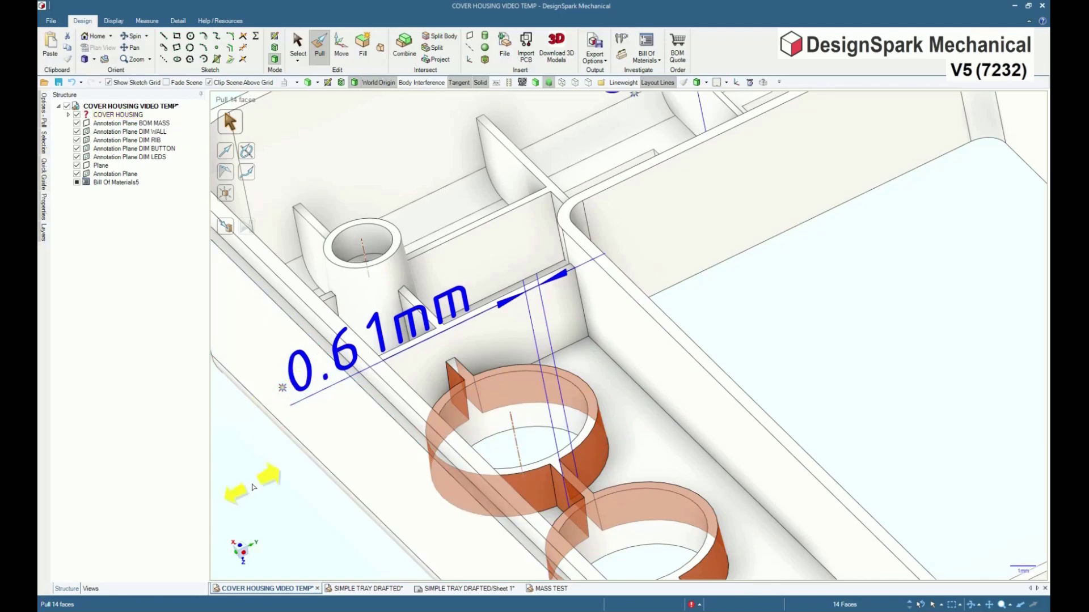
key(Return)
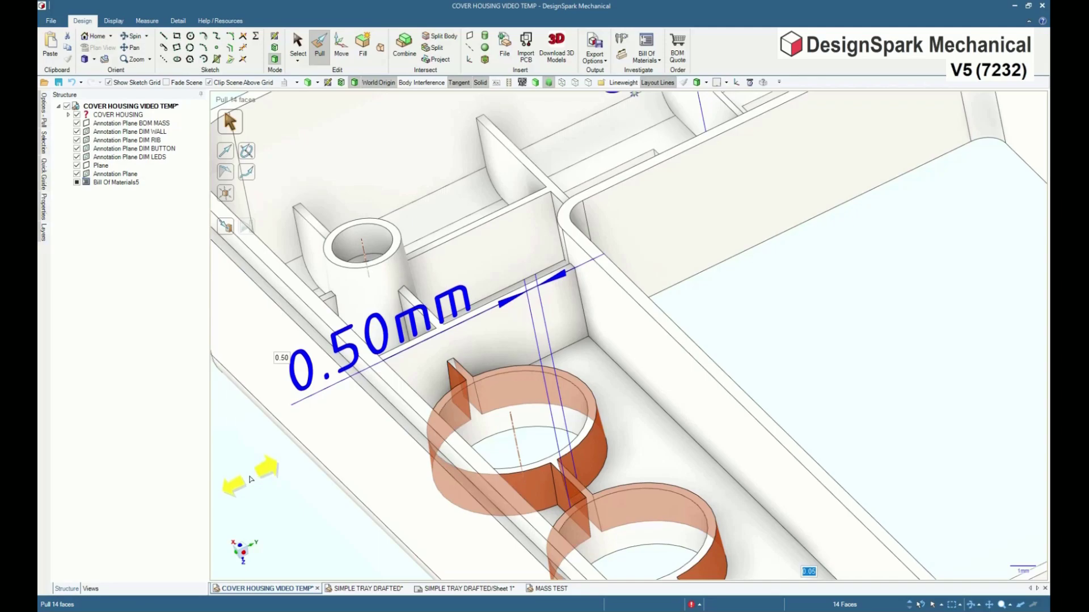
scroll(252, 479, down, 5)
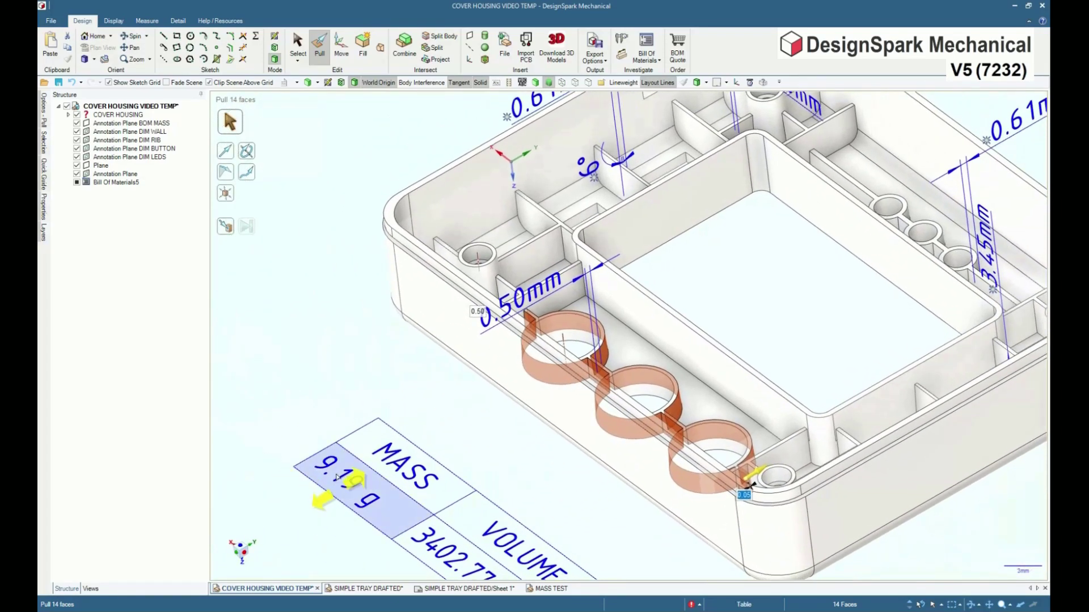
- Pull the side faces of the rib and three small LED bosses to set the rib thickness to 0.50 mm
scroll(913, 278, up, 5)
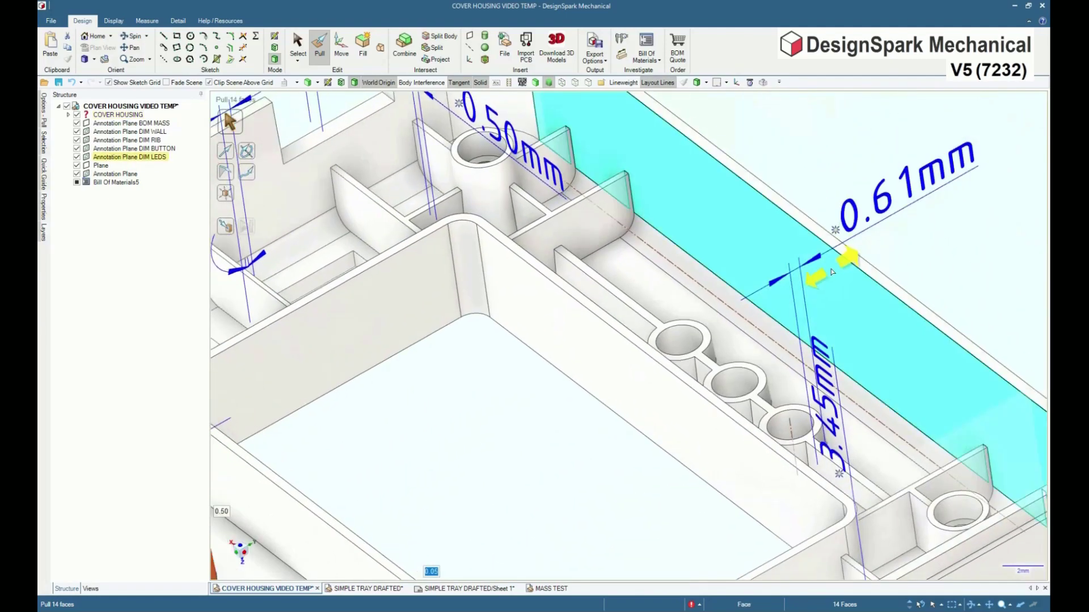
click(1002, 256)
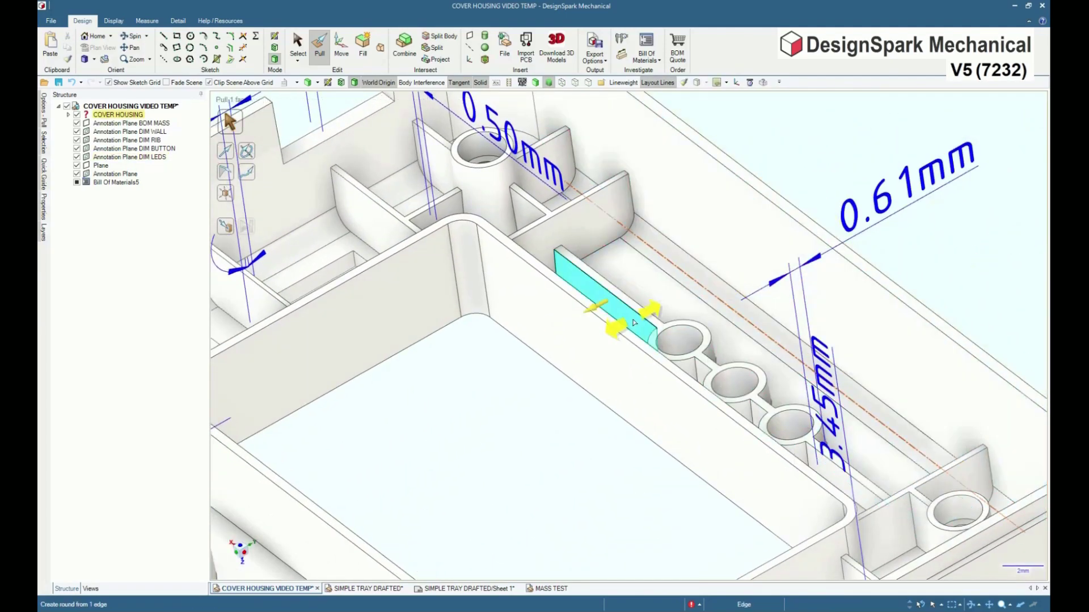
double_click(634, 321)
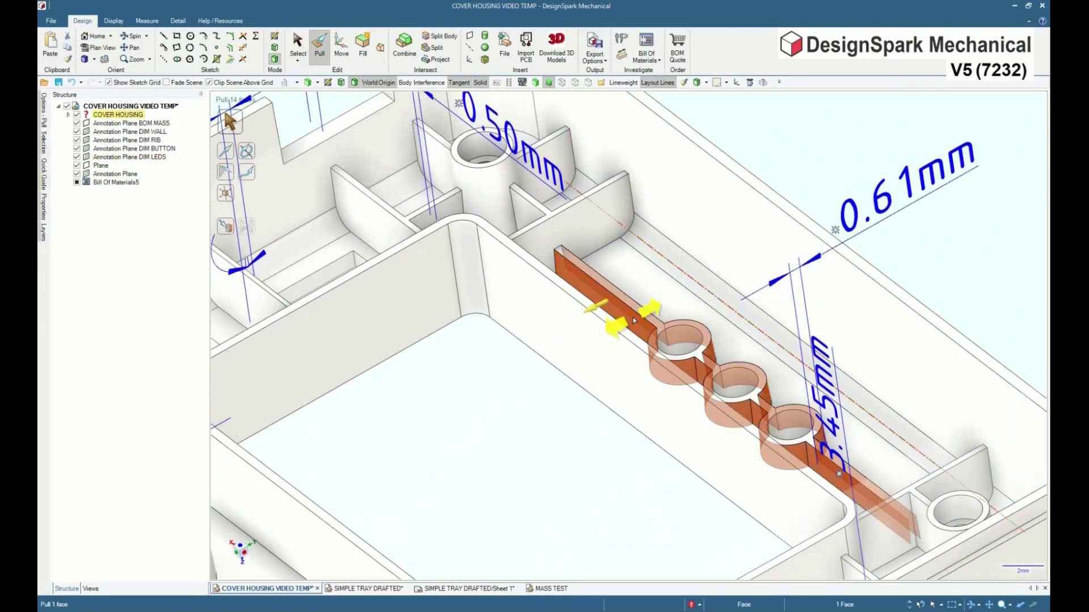
click(837, 232)
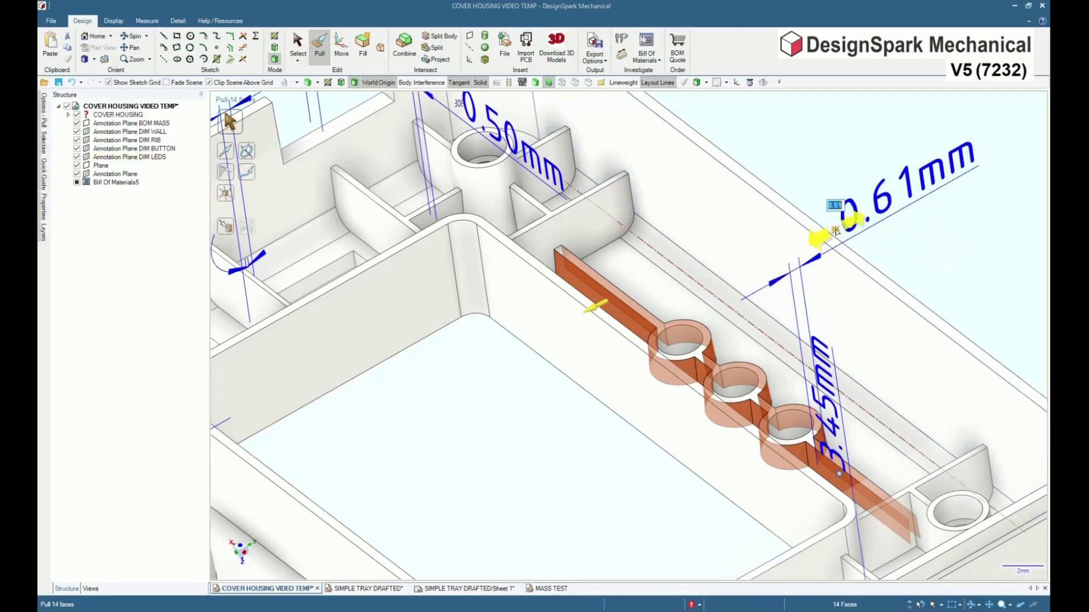
text(0.50)
key(Return)
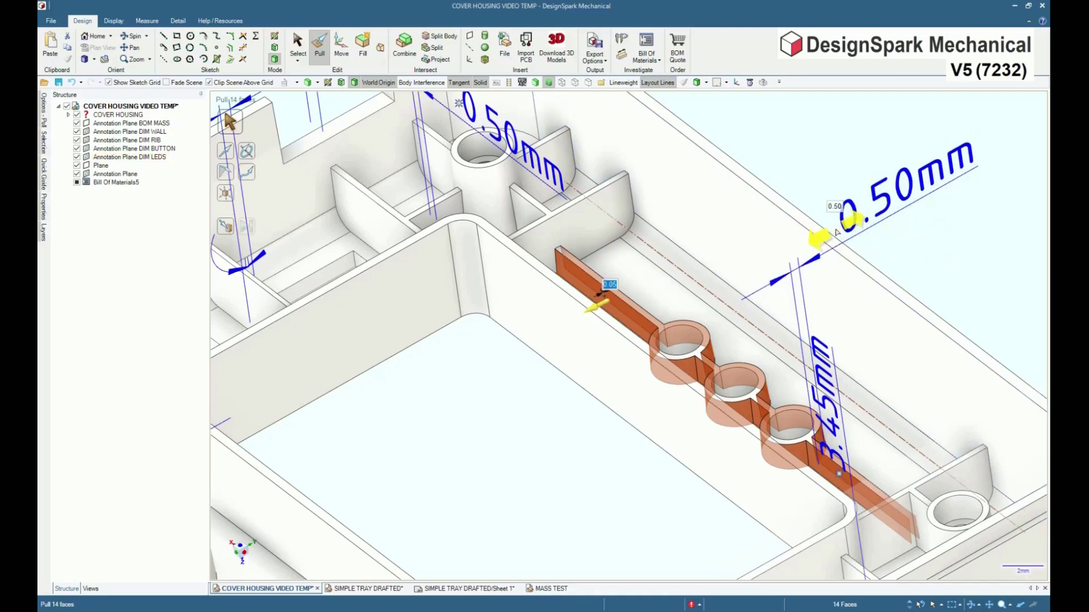
click(977, 256)
scroll(973, 253, down, 5)
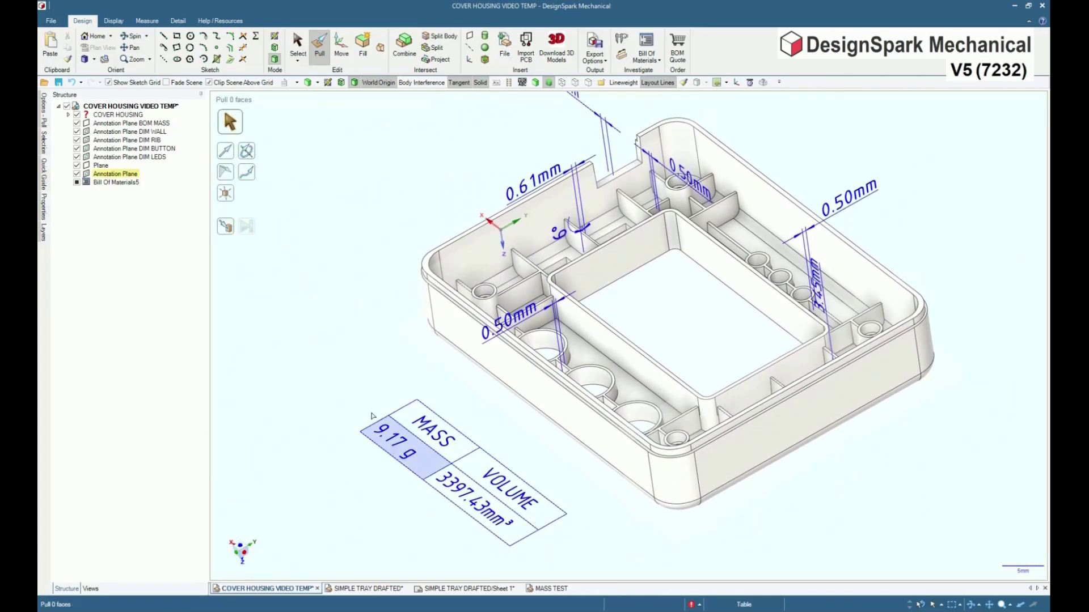
- Pull the side faces of all the straight support ribs around the cover housing to set their thickness to 0.50 mm
scroll(581, 236, up, 5)
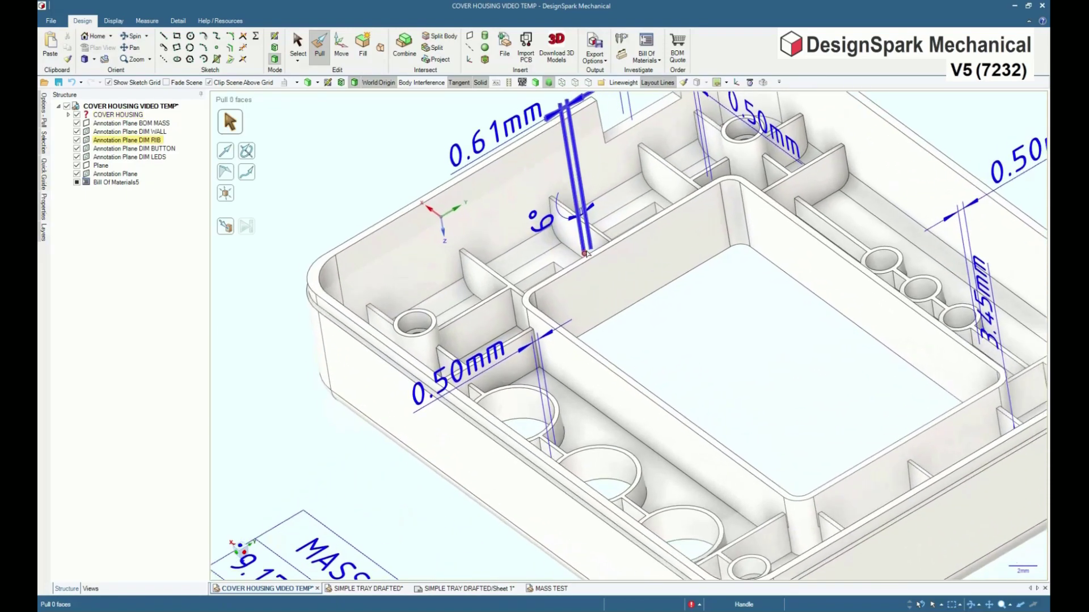
click(547, 248)
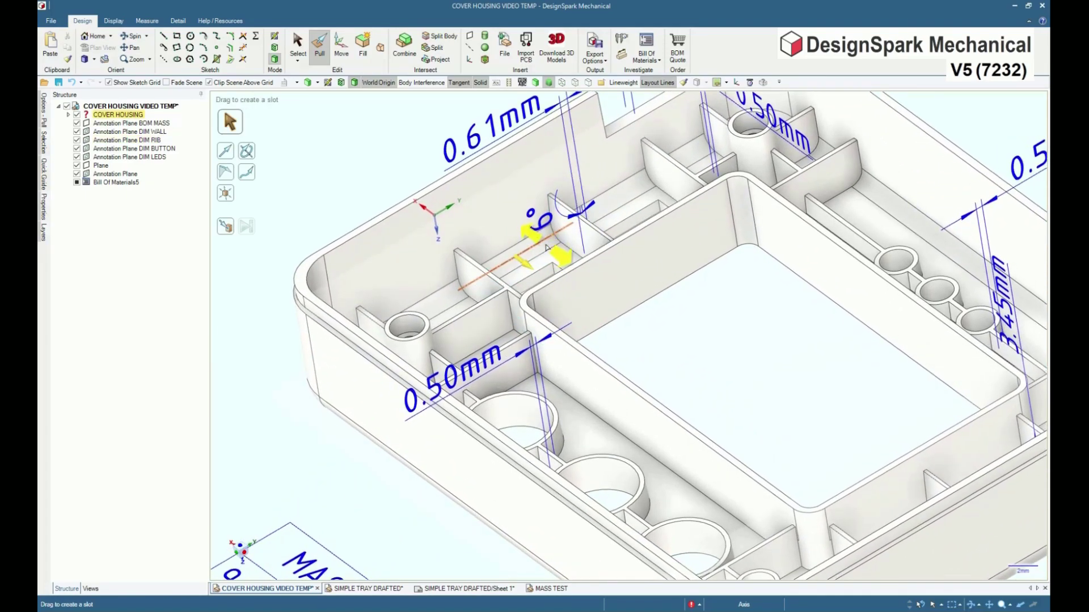
scroll(567, 244, up, 1)
click(600, 245)
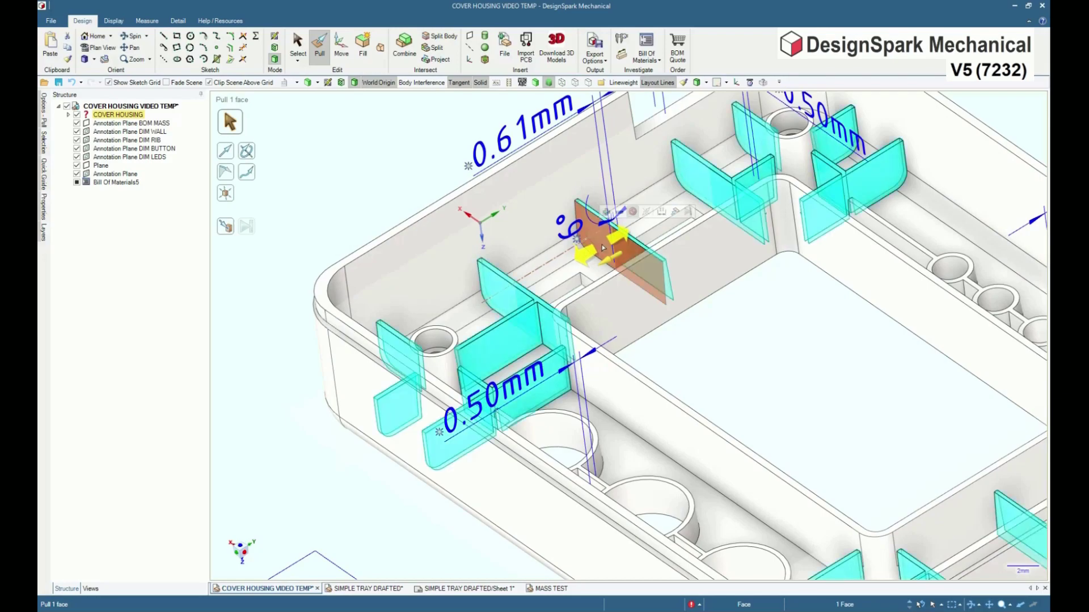
triple_click(603, 248)
scroll(602, 247, down, 4)
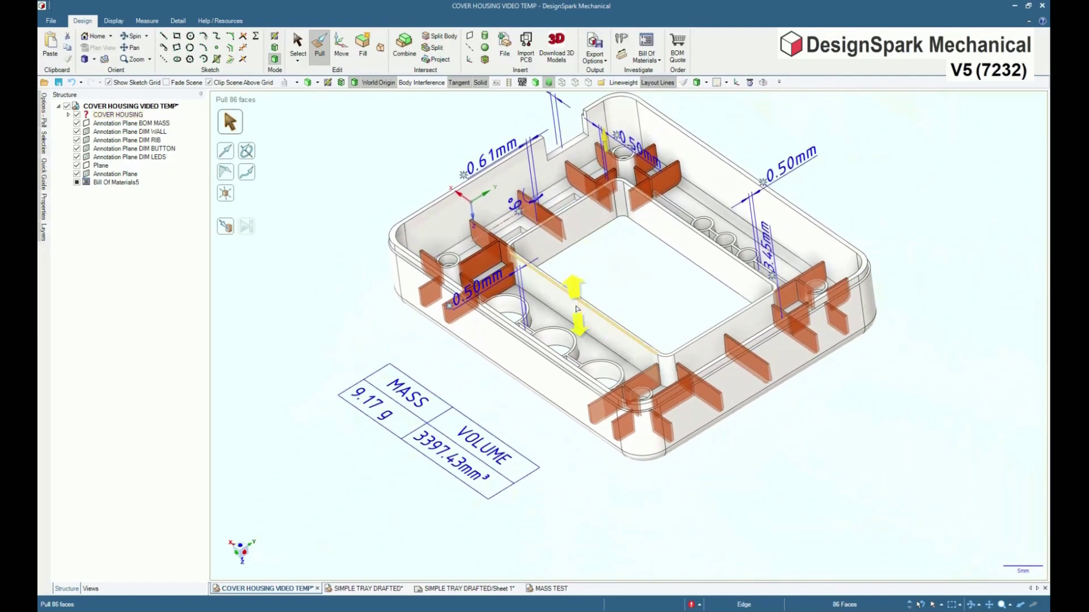
shift+middle_drag(553, 423, 577, 448)
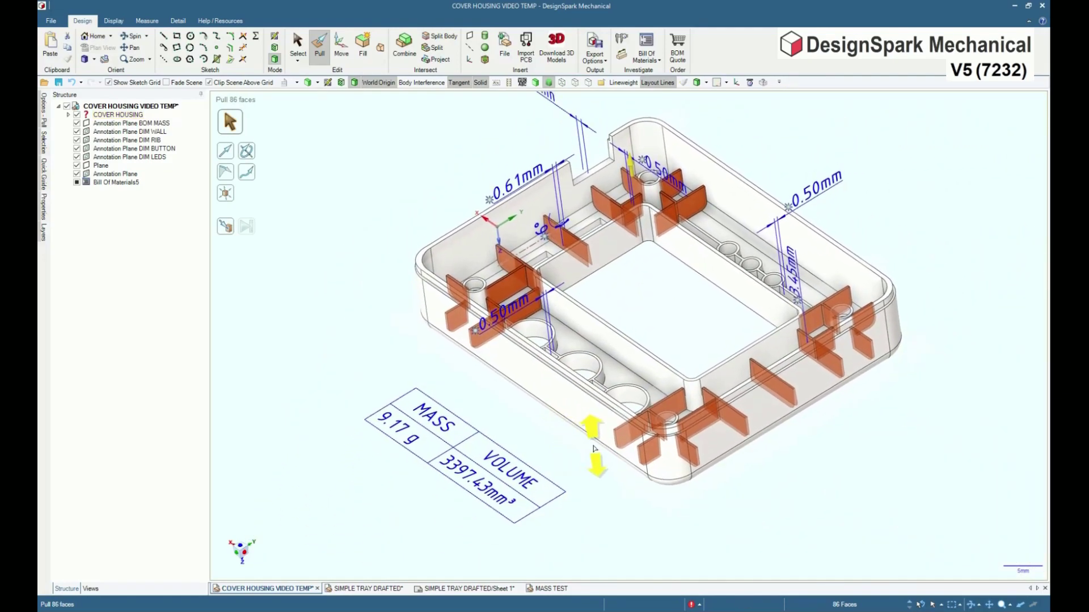
key(space)
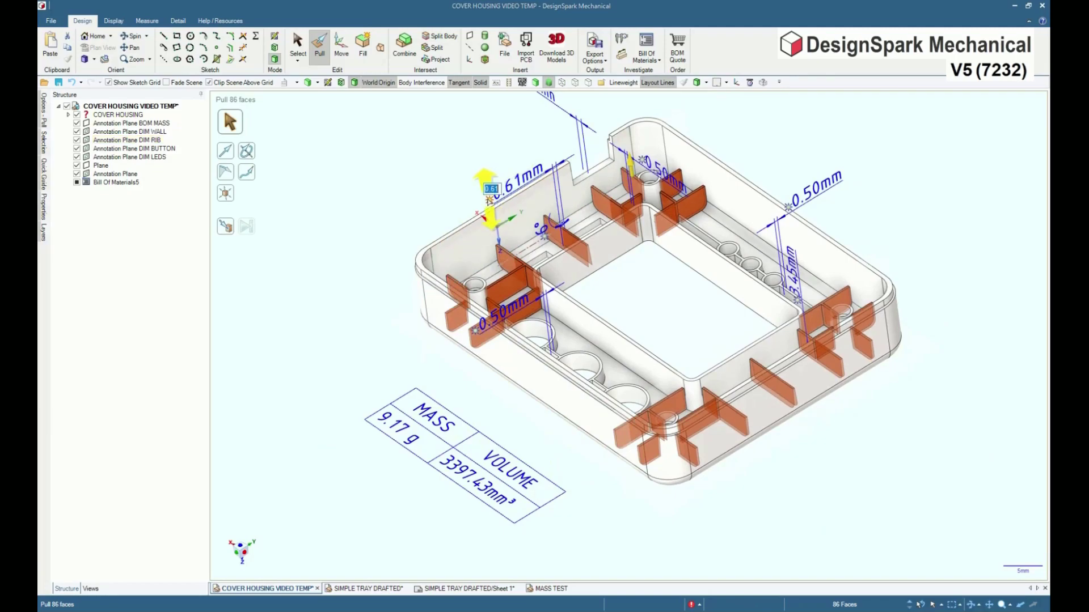
key(Escape)
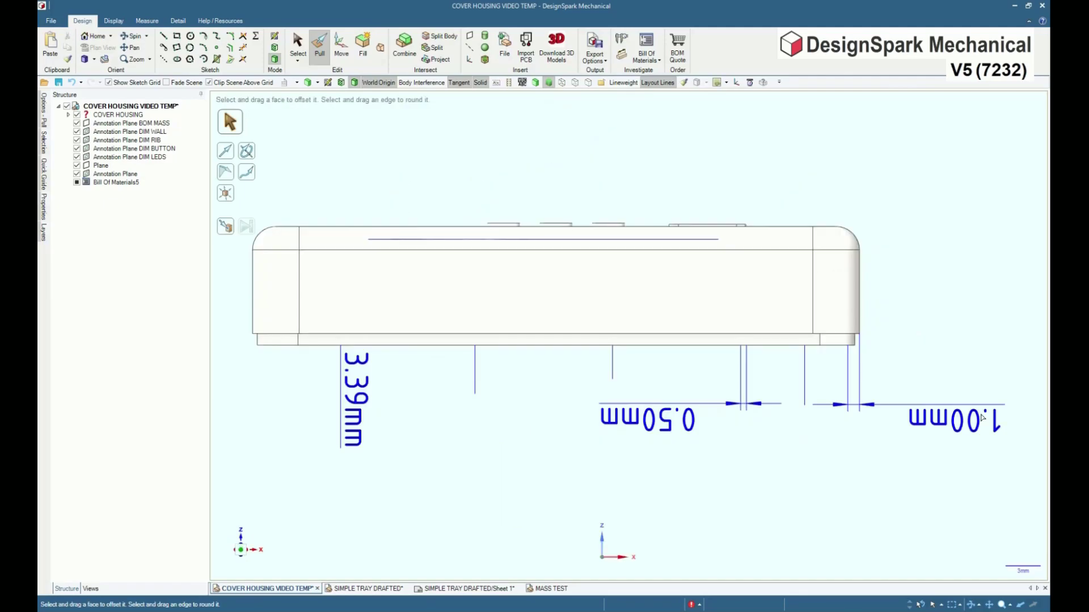
- Pull the end faces of all the straight support ribs together, adjusting their height by setting the housing's mass to 9 g
click(562, 83)
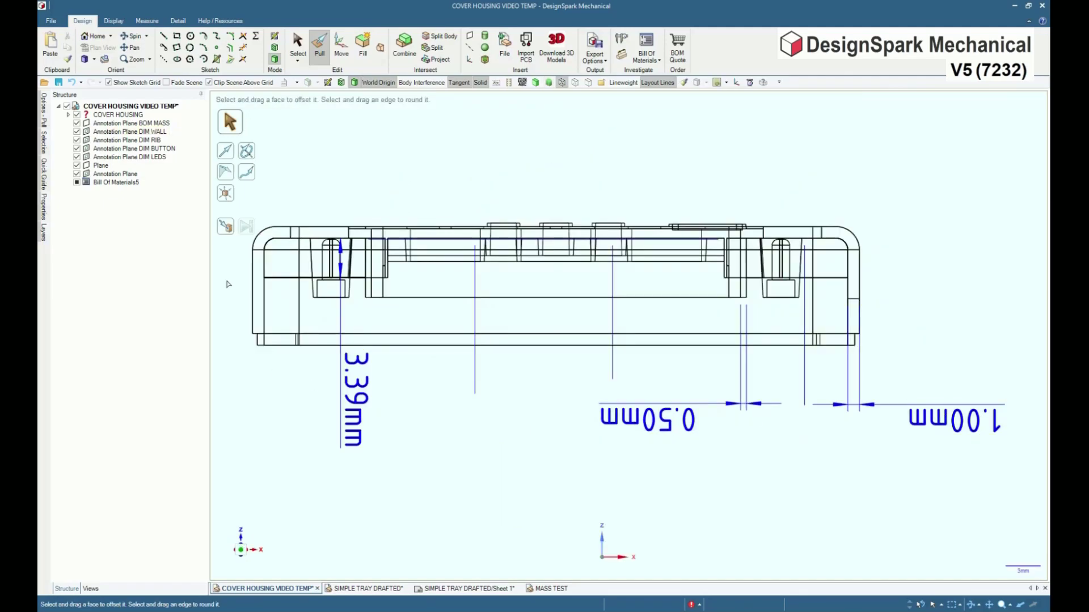
mouse_move(227, 266)
mouse_down()
mouse_move(950, 260)
mouse_move(958, 284)
mouse_up()
key(h)
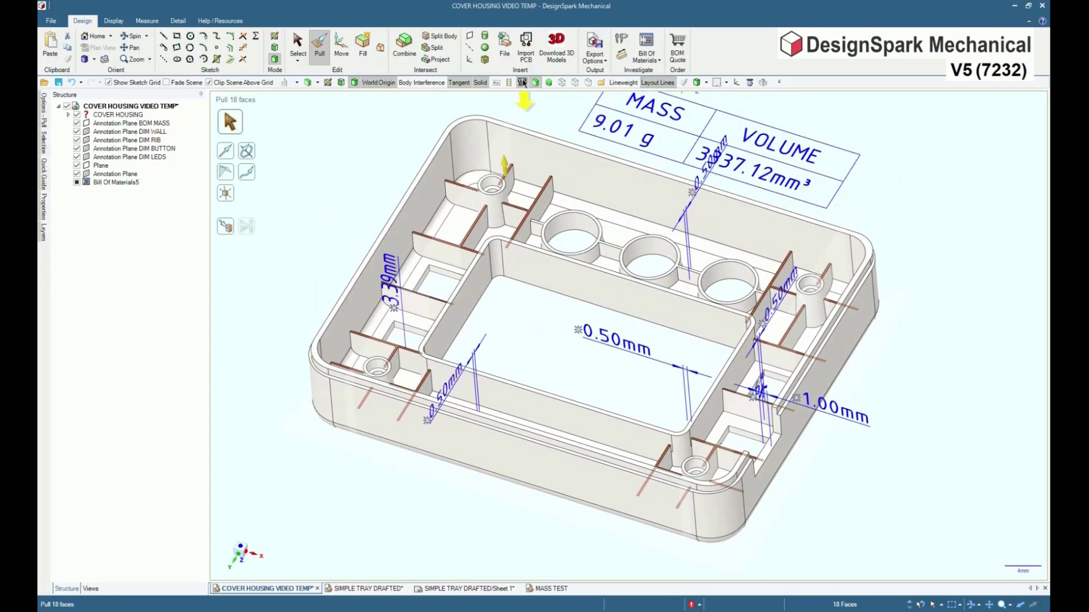
middle_drag(344, 130, 350, 150)
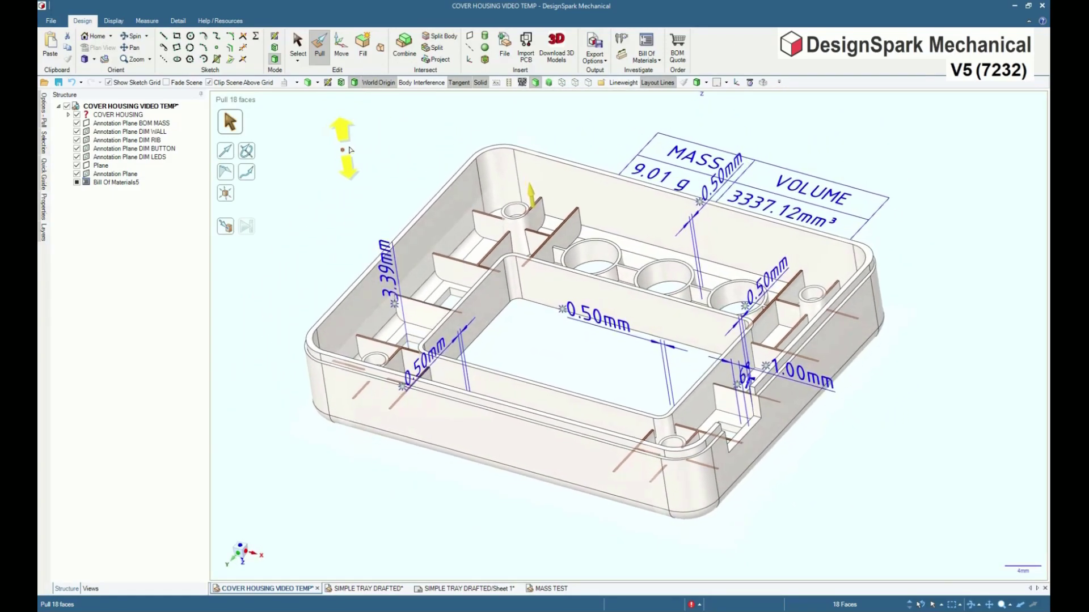
click(45, 115)
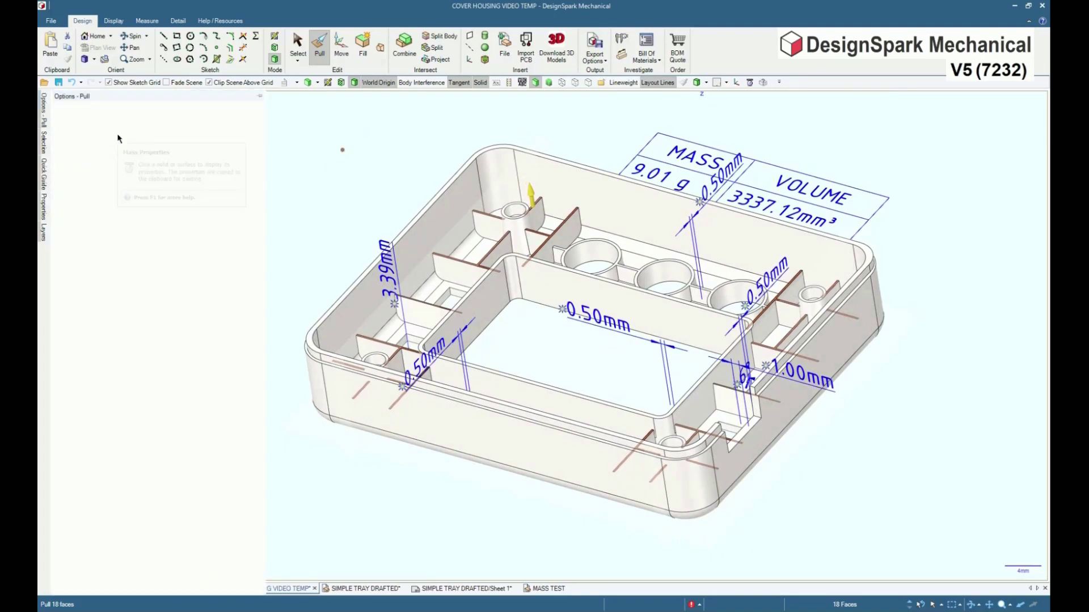
click(118, 139)
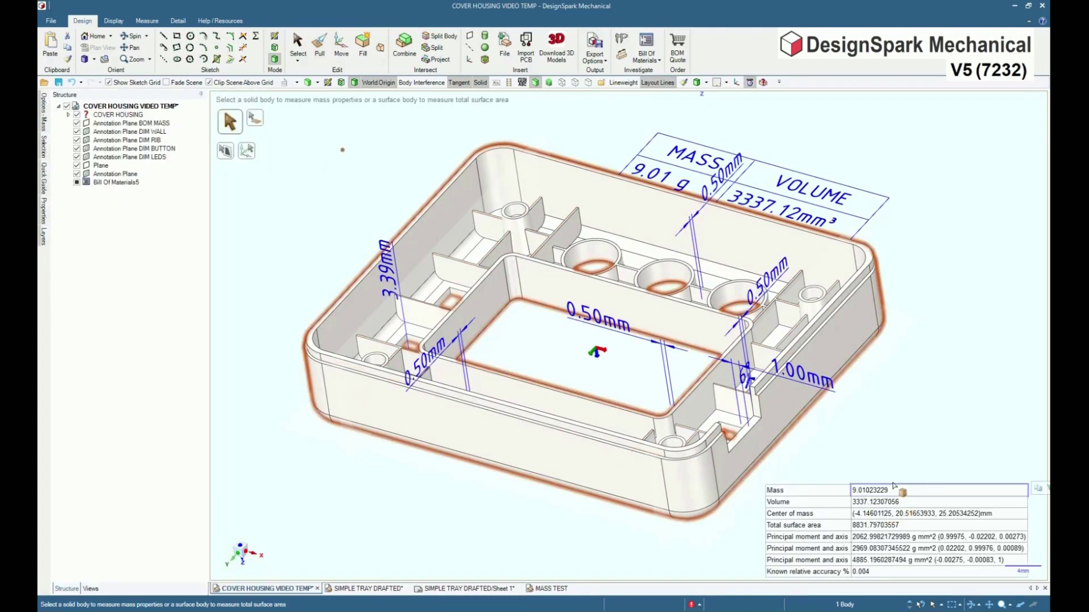
click(898, 493)
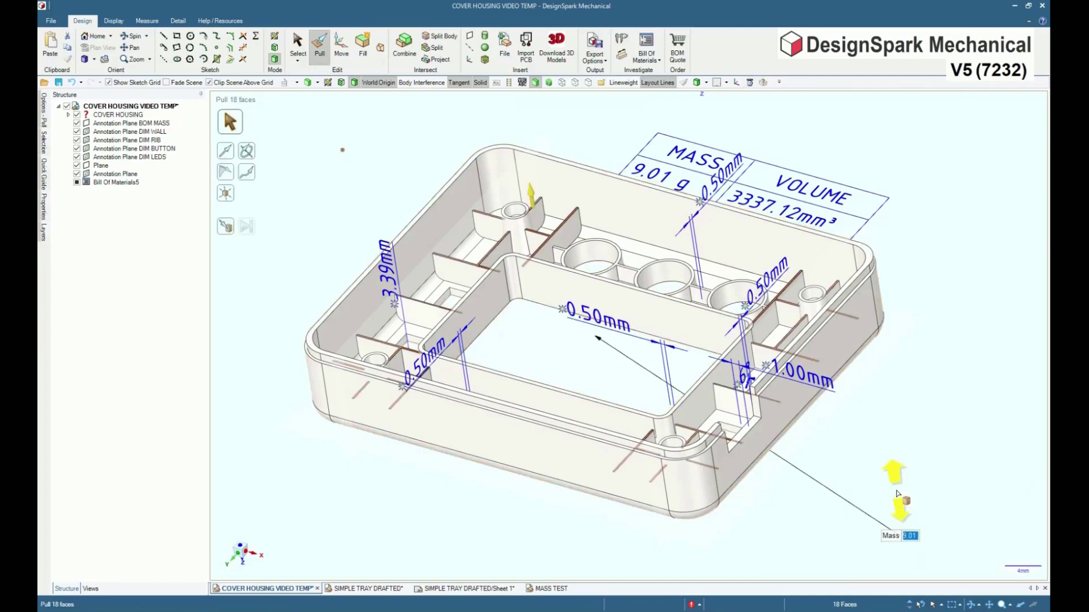
text(9)
key(Return)
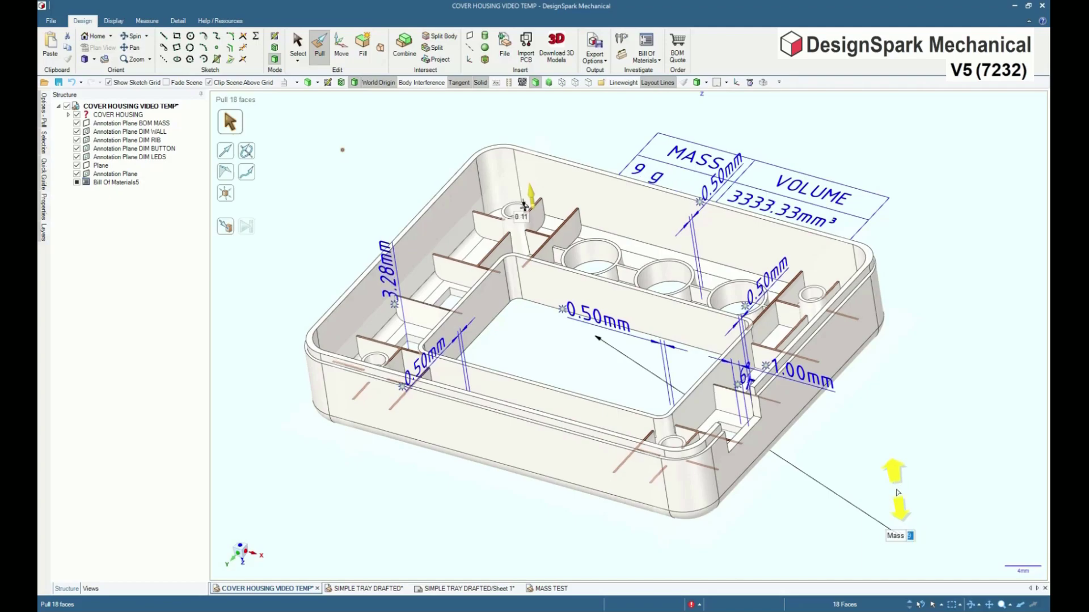
click(909, 475)
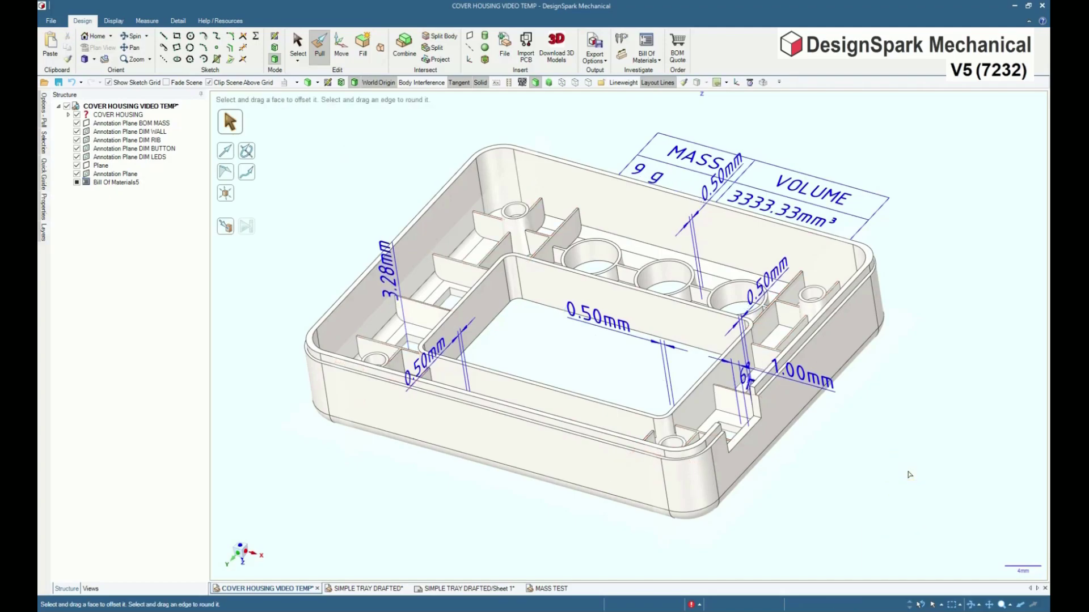
- Examine the edited cover housing with its dimensions and mass and volume table from all sides
key(Down)
key(Down)
key(Down)
key(Down)
key(Down)
key(Down)
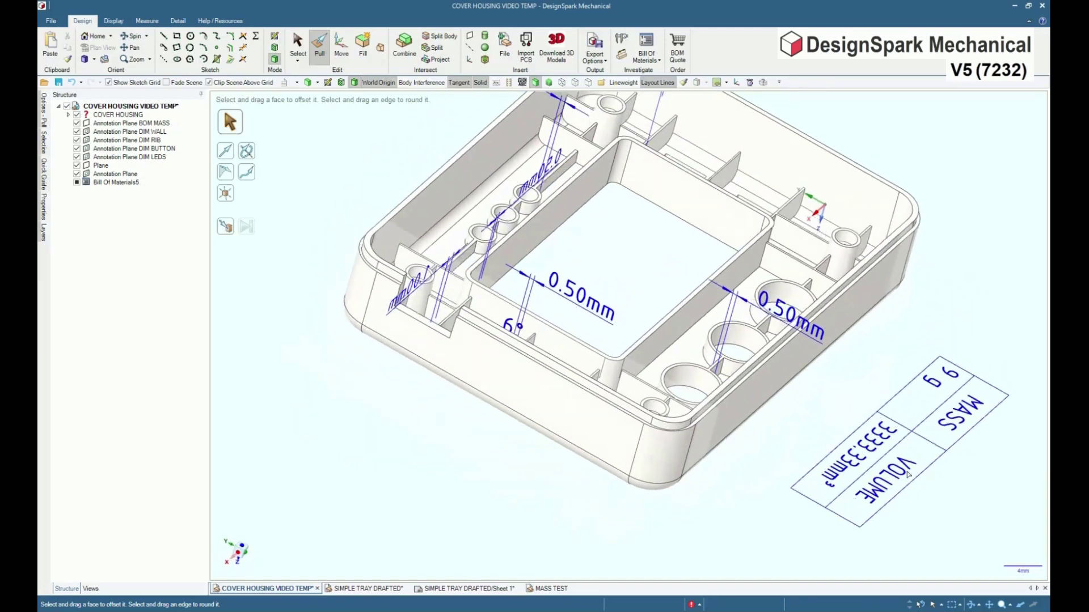
key(Down)
key(Down)
key(Down)
key(Down)
key(Down)
key(Down)
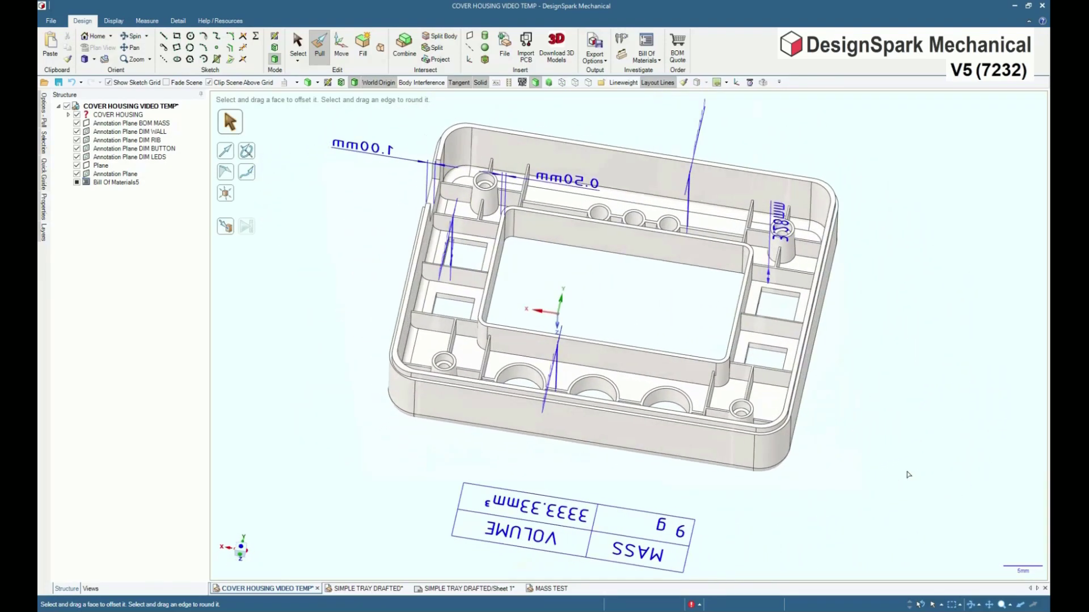
key(Left)
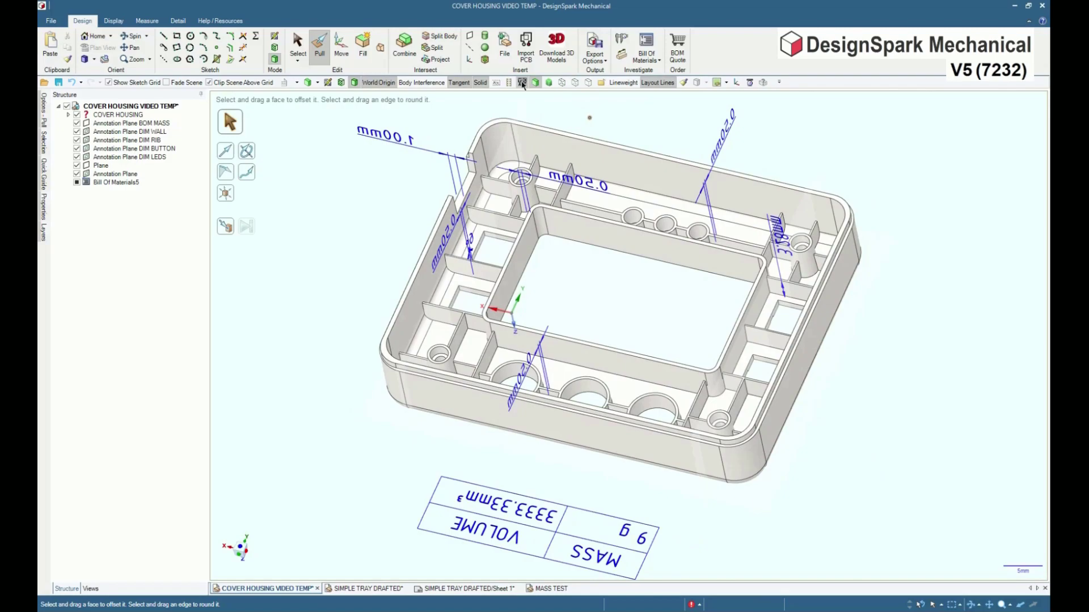
click(522, 84)
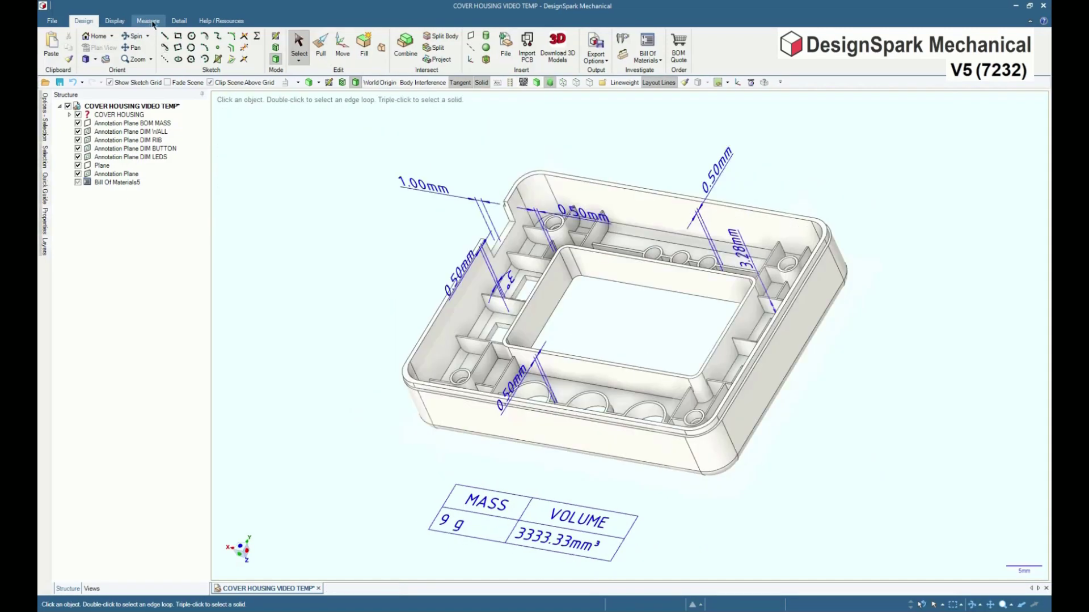
- Display the cover housing's mass properties and insert a coordinate origin at its center of mass
click(151, 22)
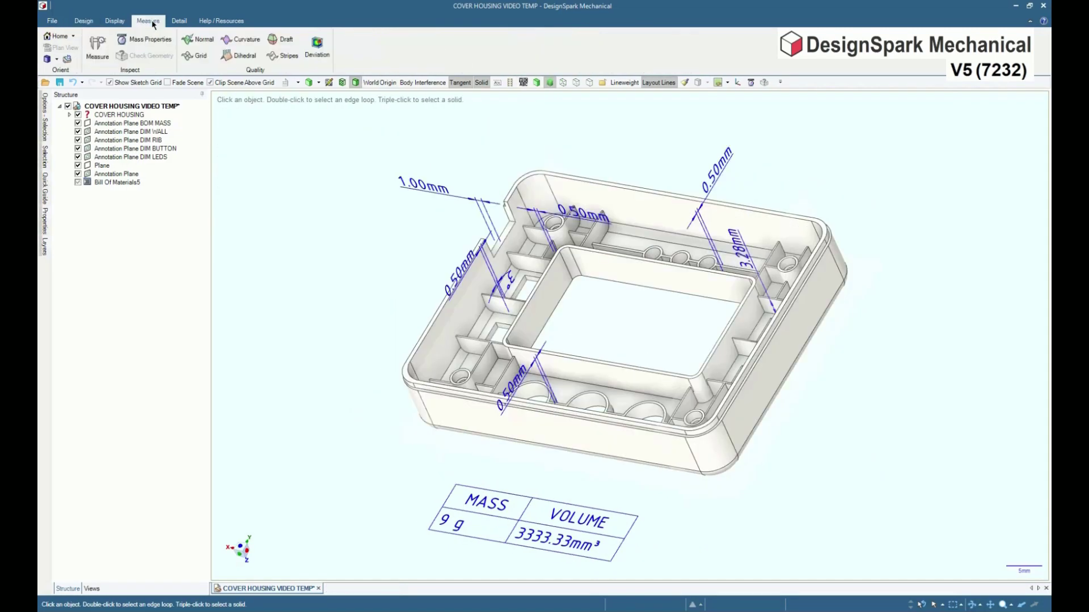
click(127, 40)
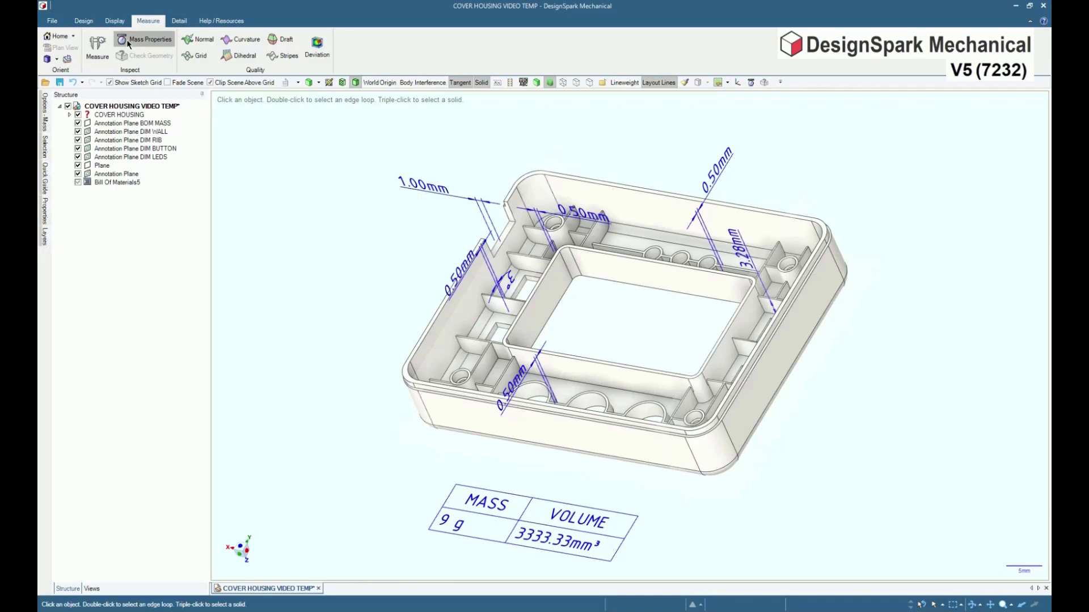
click(429, 316)
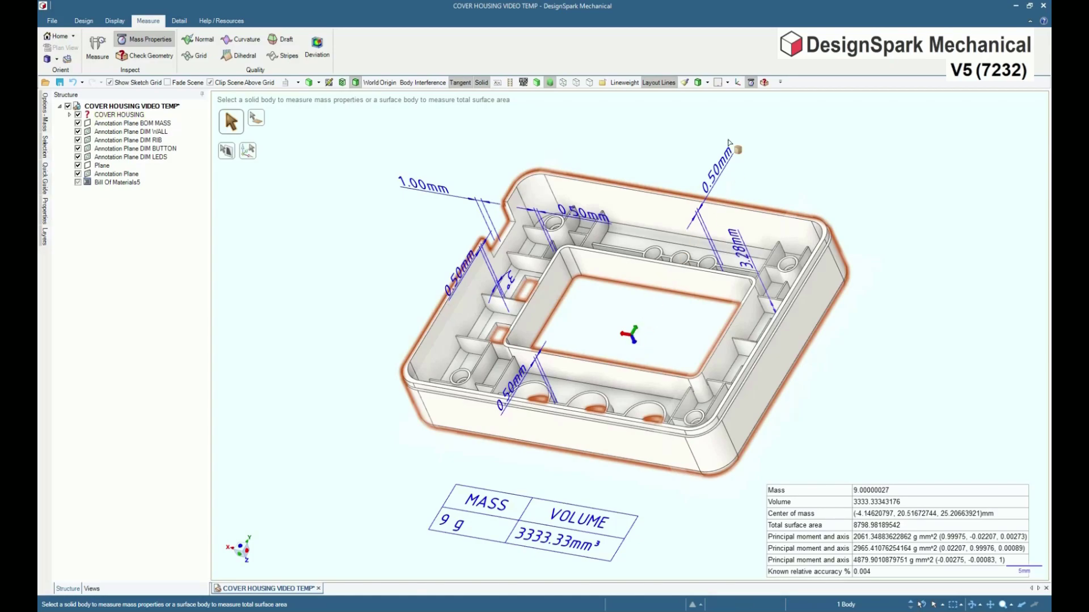
click(85, 22)
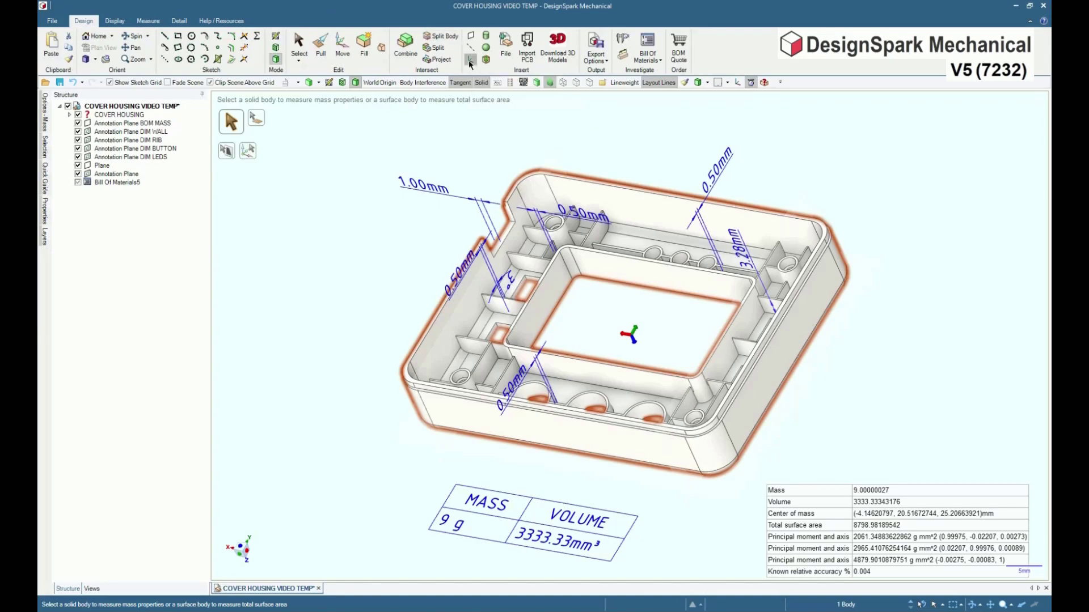
click(471, 60)
click(629, 336)
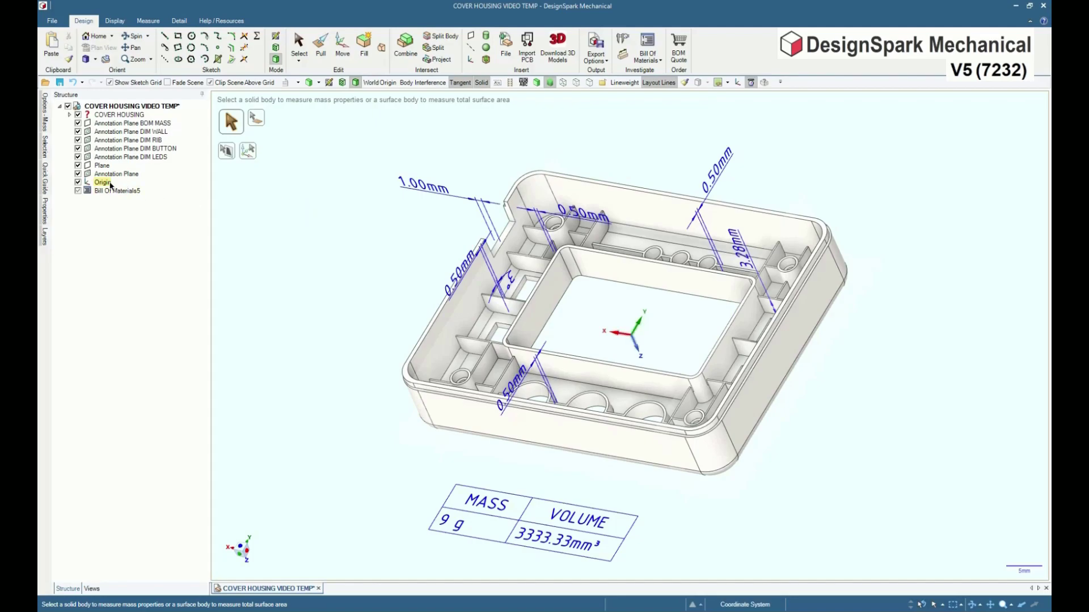
- Rename the origin at the center of mass as Origin CG and save the design
right_click(102, 182)
click(134, 215)
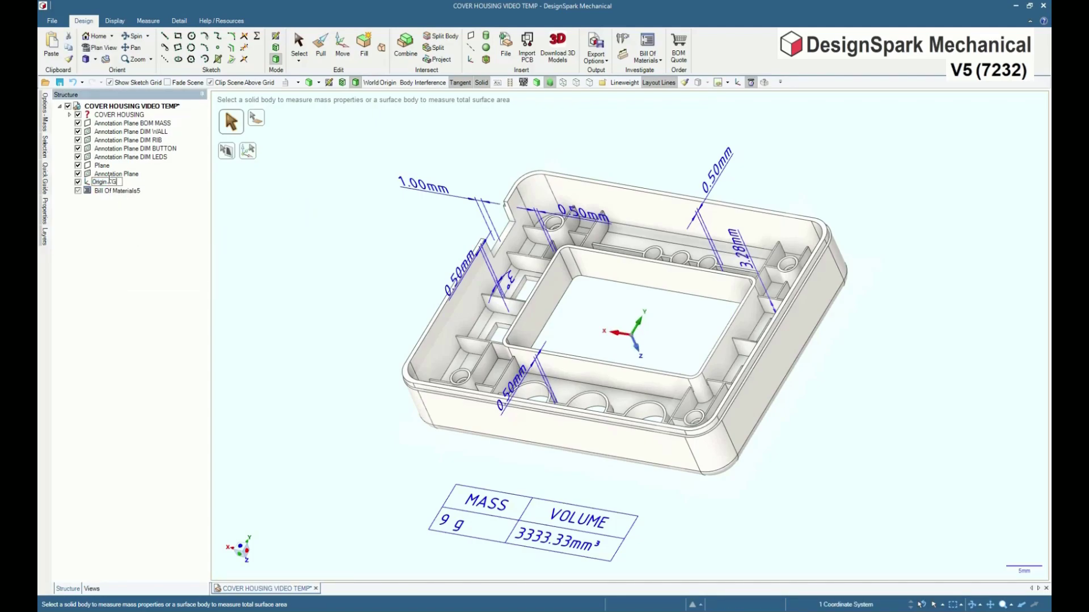
key(Return)
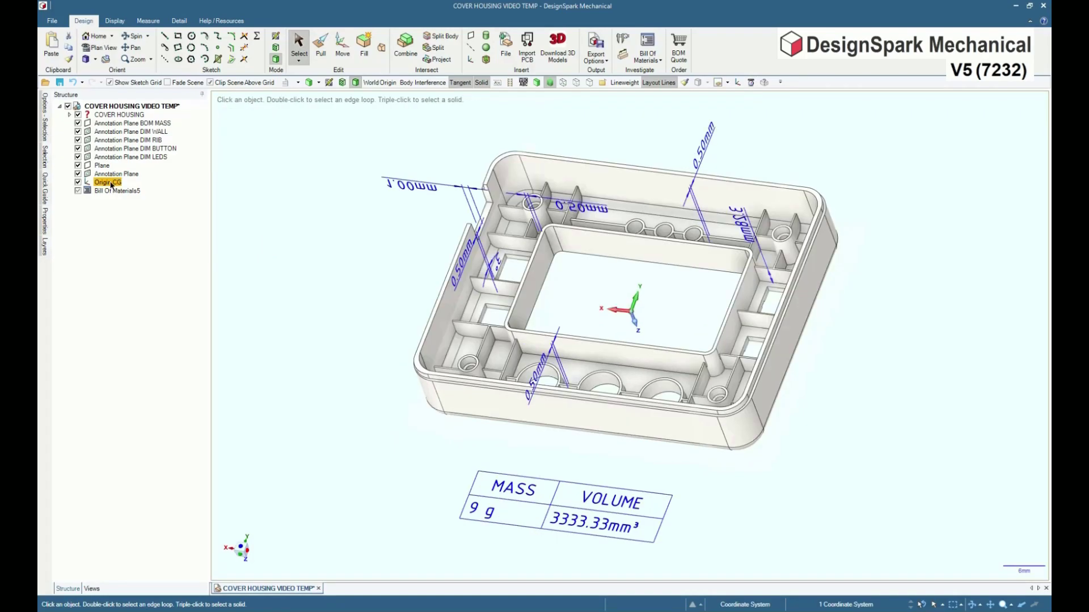
key(ctrl+s)
- Add a note reading "cg" beside the center-of-mass origin inside the central window
click(179, 20)
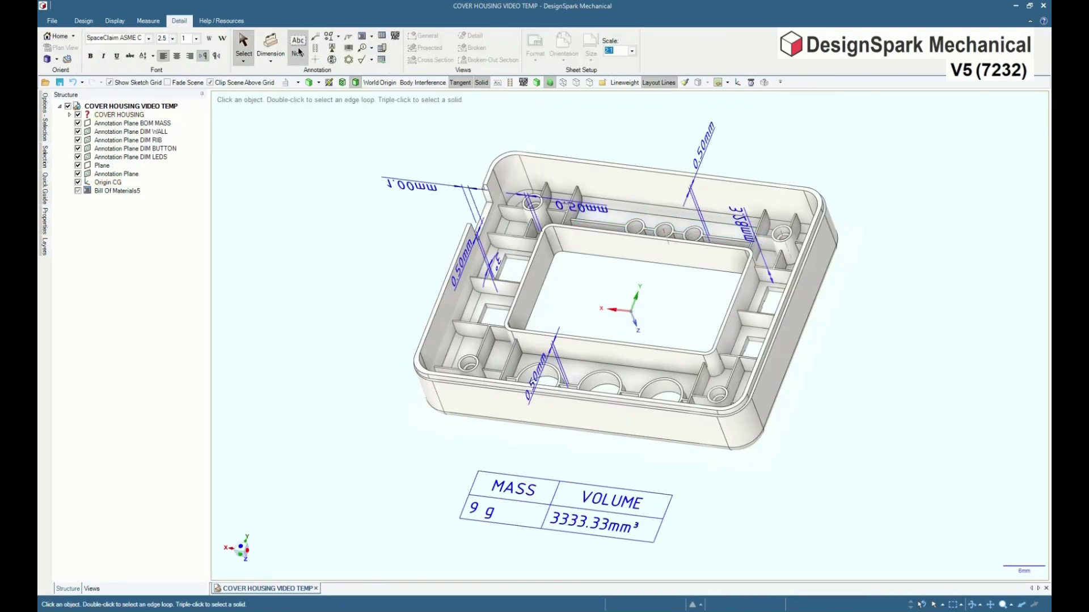
click(299, 52)
scroll(623, 312, up, 5)
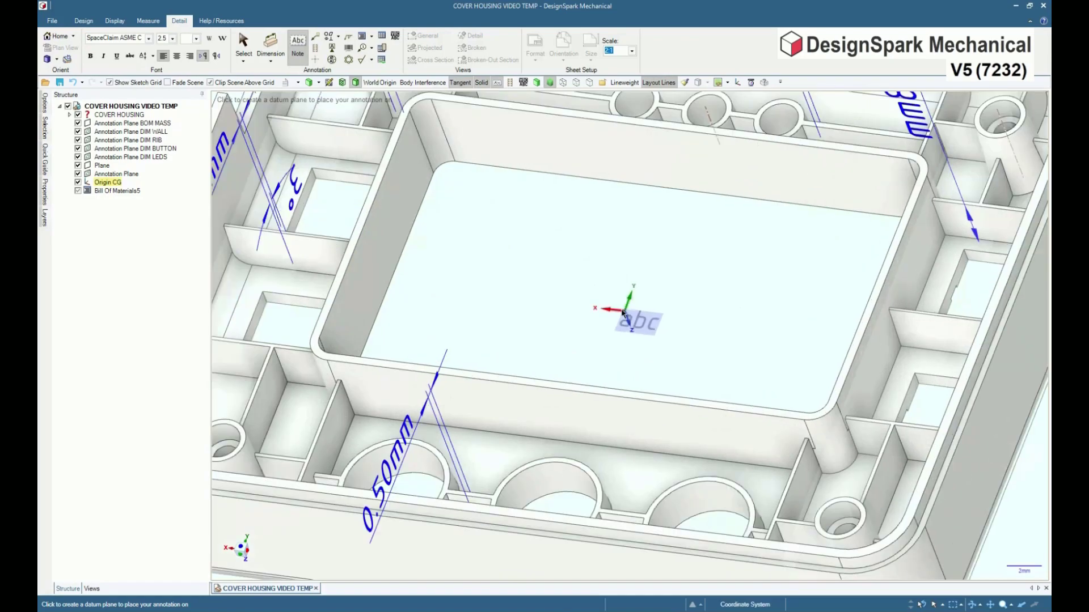
click(623, 312)
text(cg)
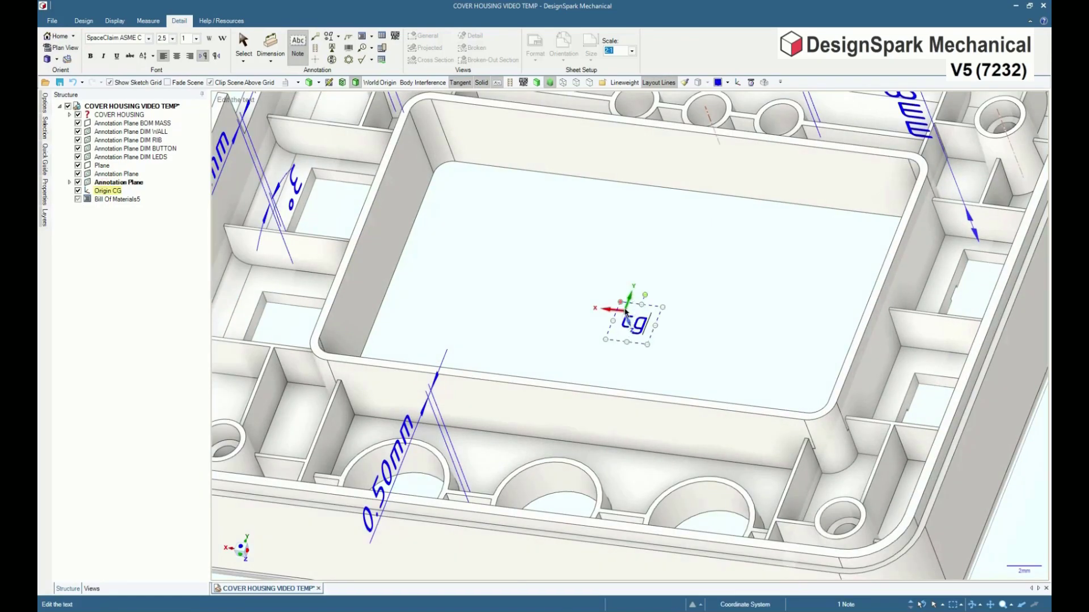
click(700, 338)
key(Escape)
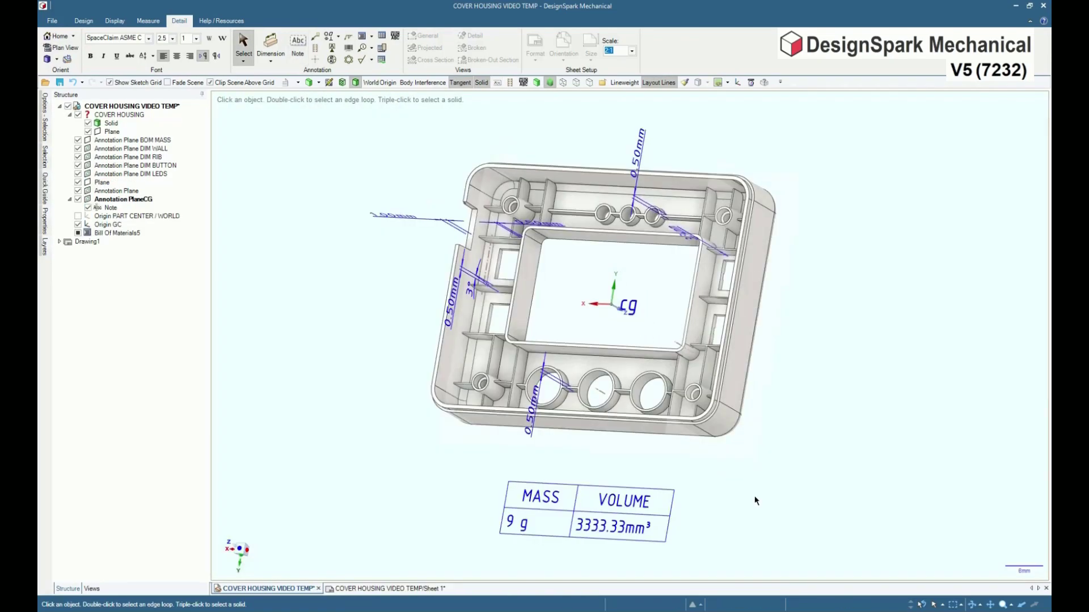
- In the housing's Sheet 1 drawing, create the Bill of Materials table from Bottom View 4 and place it below that view
key(v)
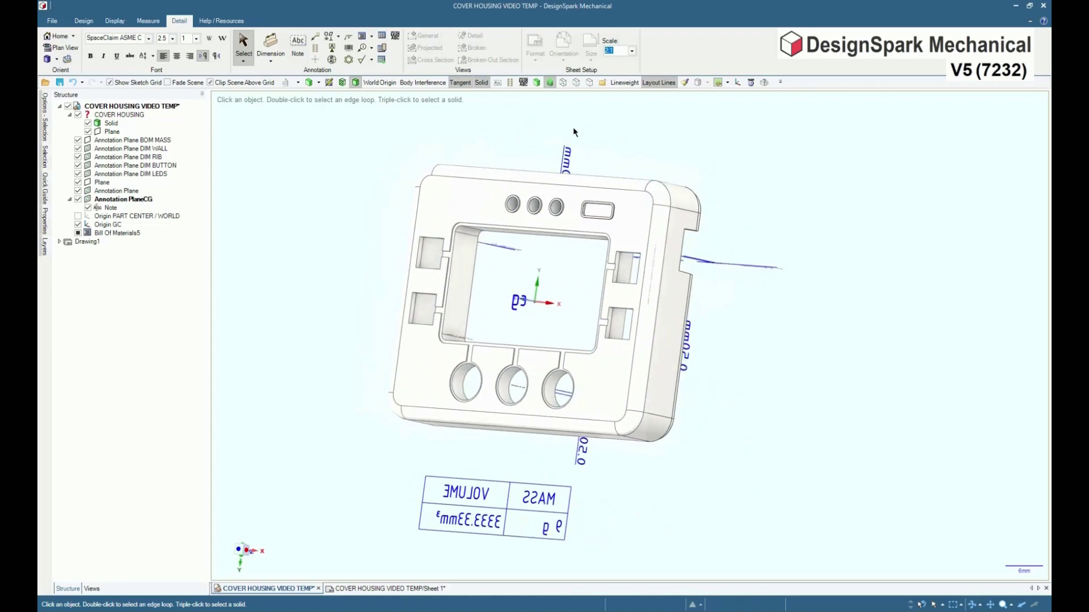
click(381, 590)
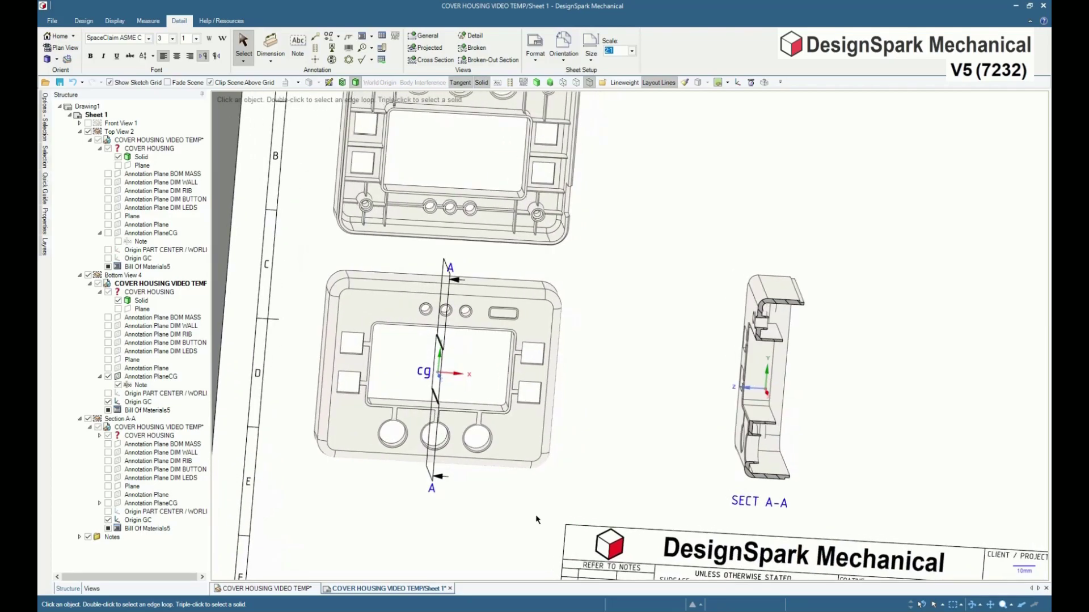
right_click(160, 412)
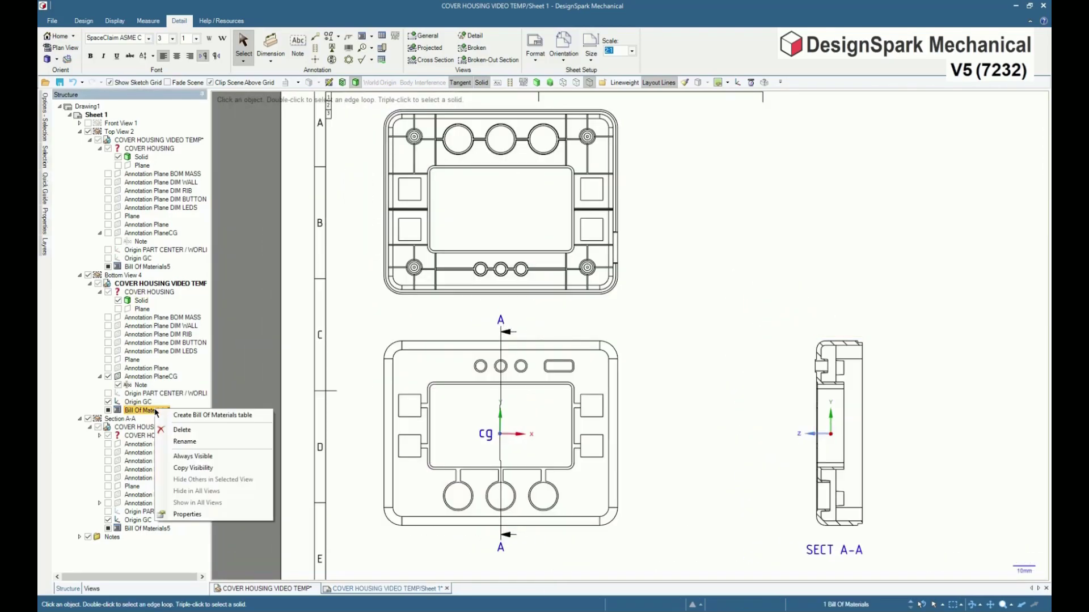
click(195, 416)
click(407, 544)
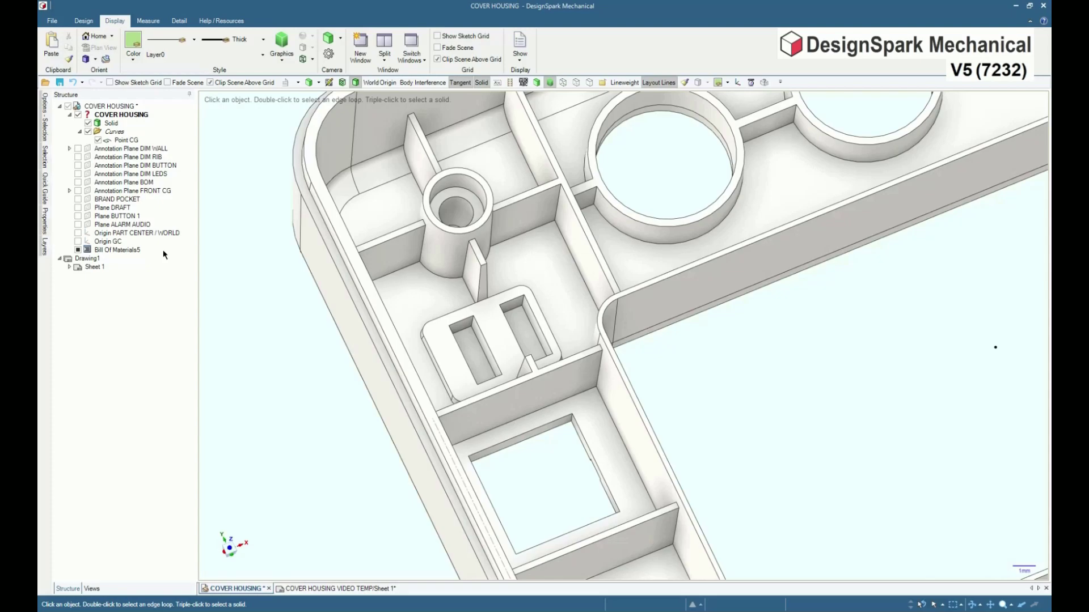
- Show the cover housing in section at Plane ALARM AUDIO
click(139, 225)
key(x)
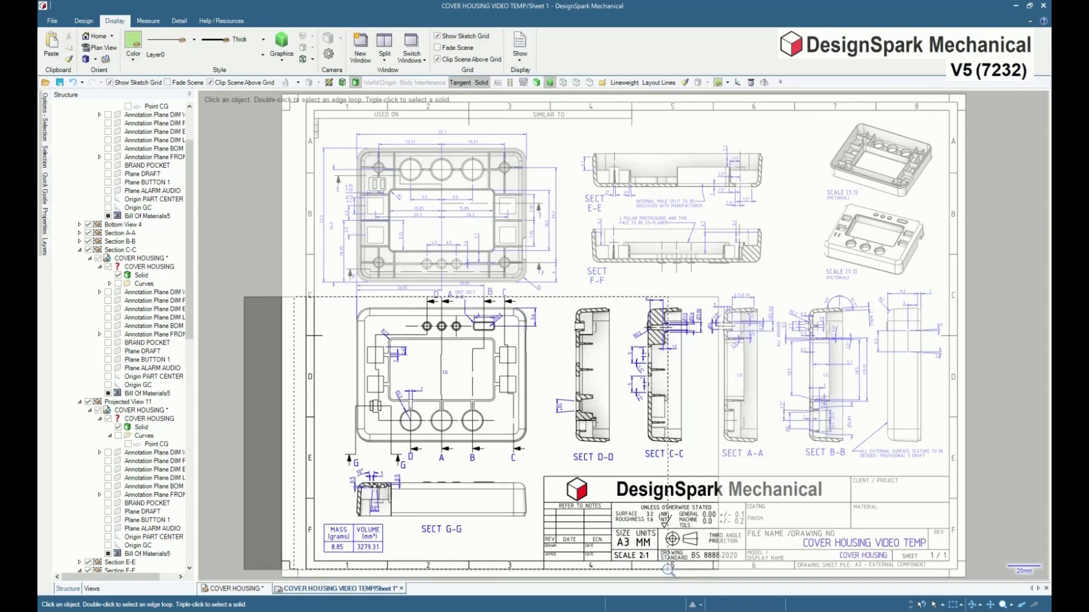
- Move the D-D section line in the lower plan view across to the inner corner of the alarm audio slot
drag(668, 569, 669, 573)
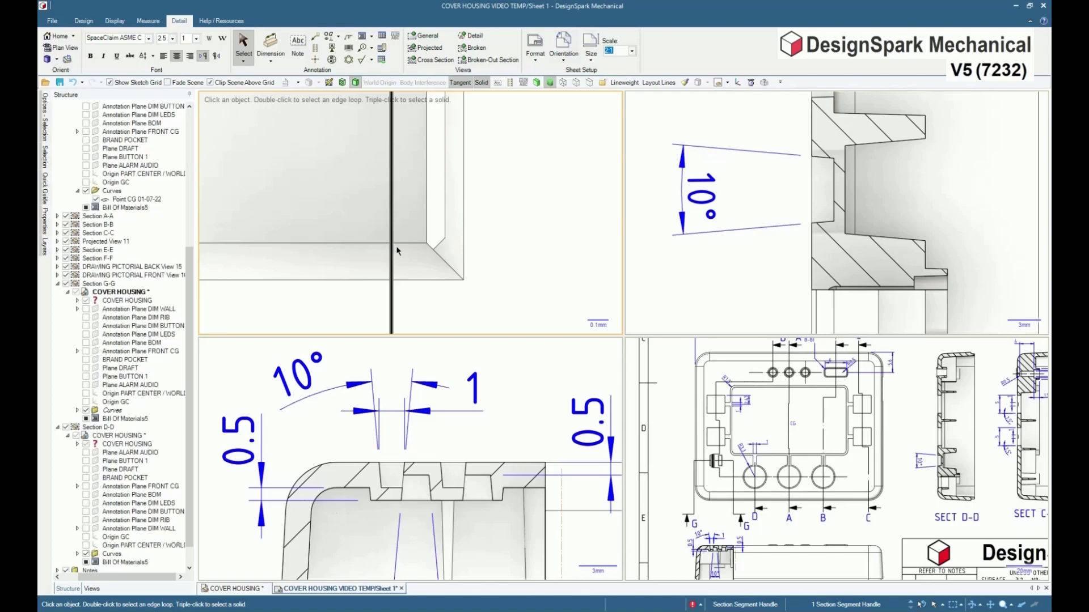
drag(397, 249, 428, 249)
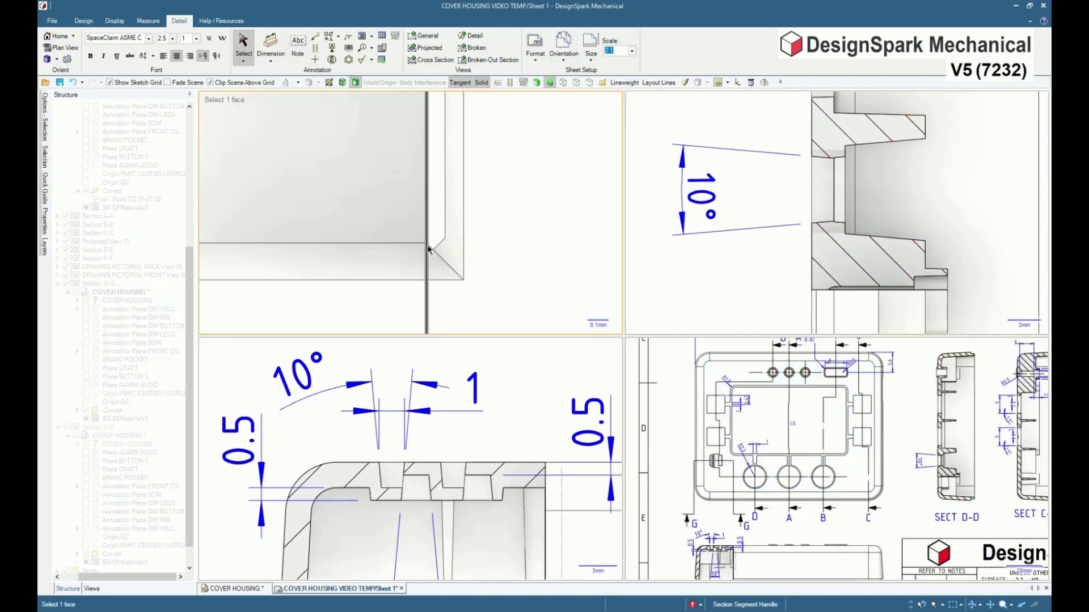
drag(428, 252, 445, 245)
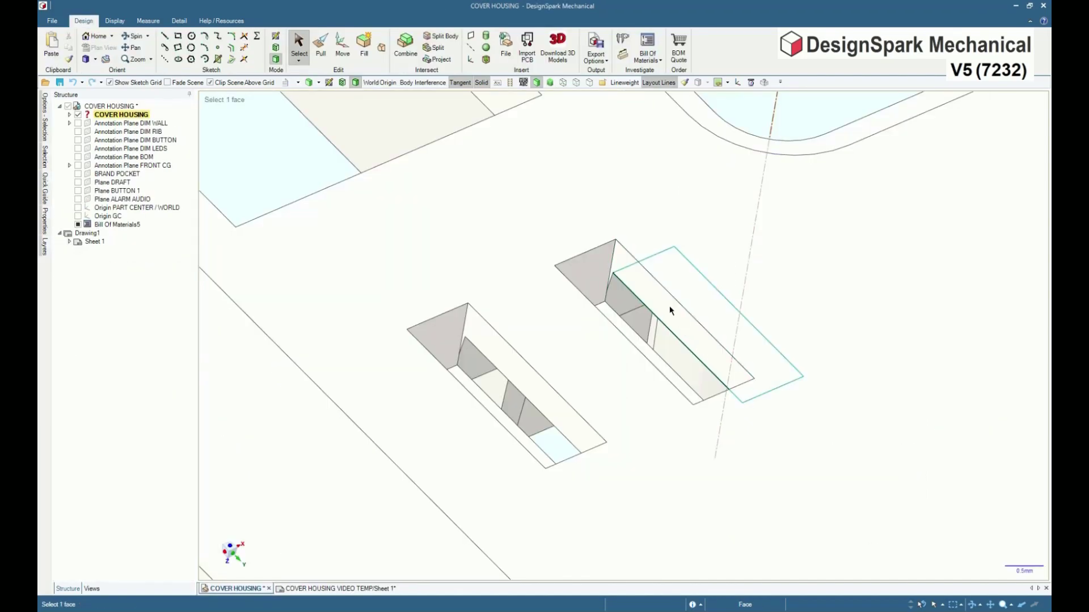
- In the COVER HOUSING design, section at the audio slot's hidden inner face and set its end edge's offset from the slot corner to 0
click(670, 308)
key(x)
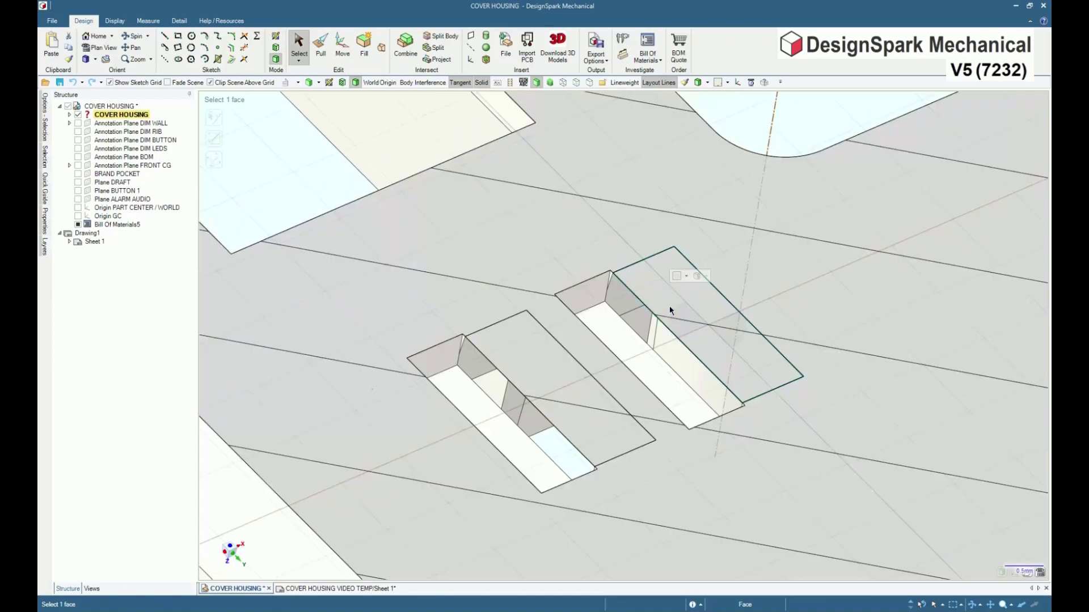
scroll(612, 274, up, 5)
scroll(611, 274, down, 2)
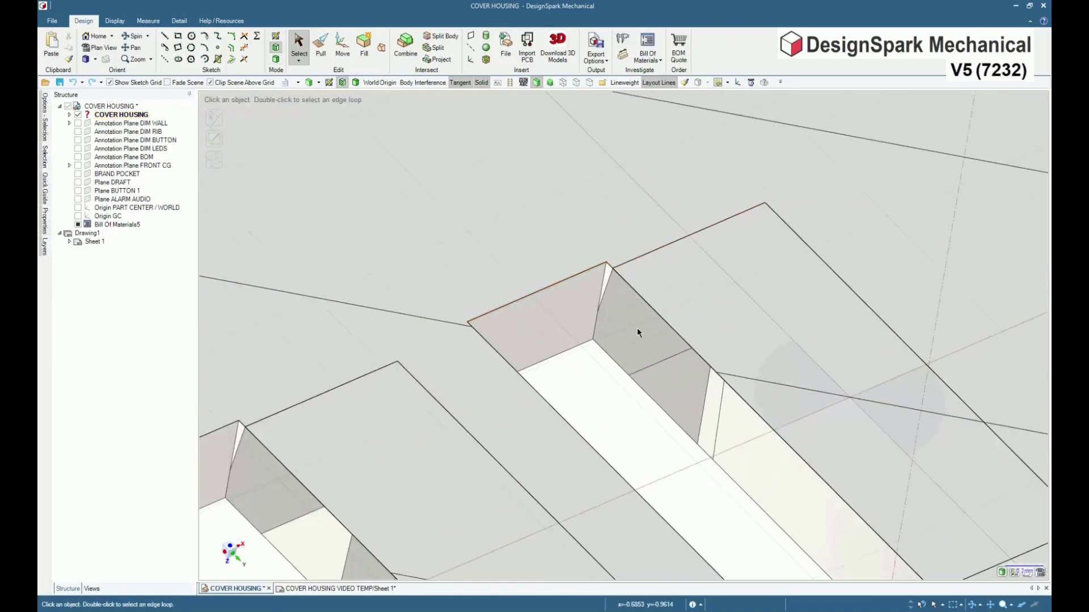
click(650, 255)
scroll(574, 245, down, 1)
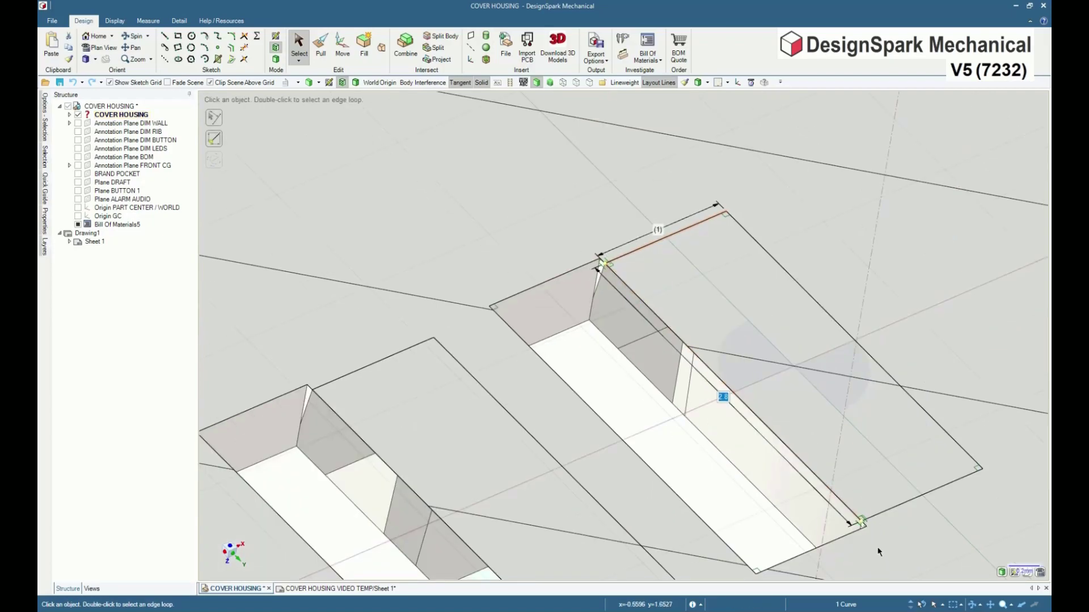
scroll(862, 527, up, 4)
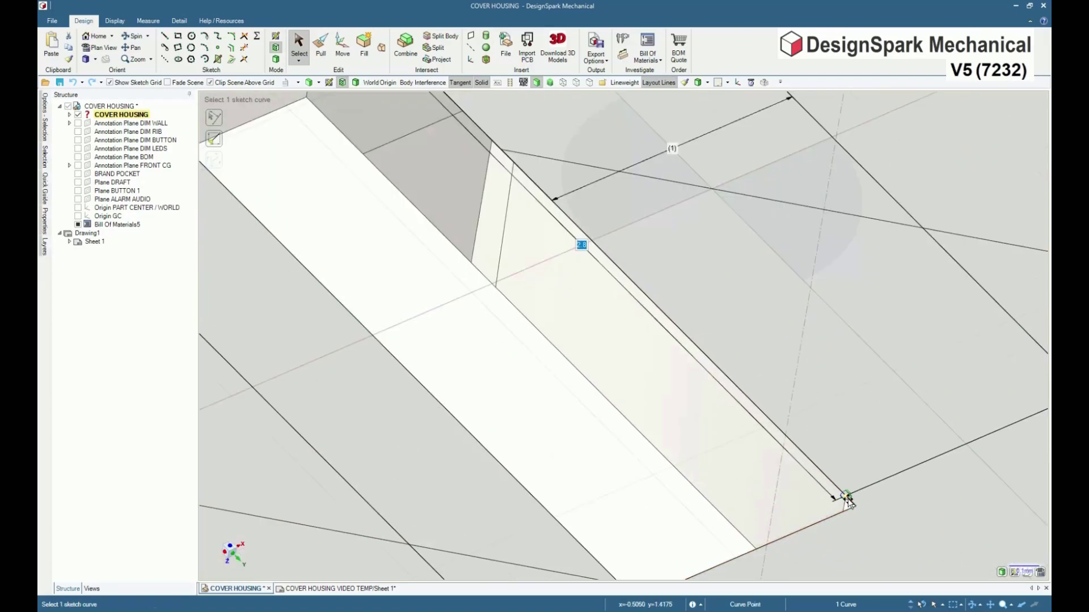
scroll(659, 404, down, 4)
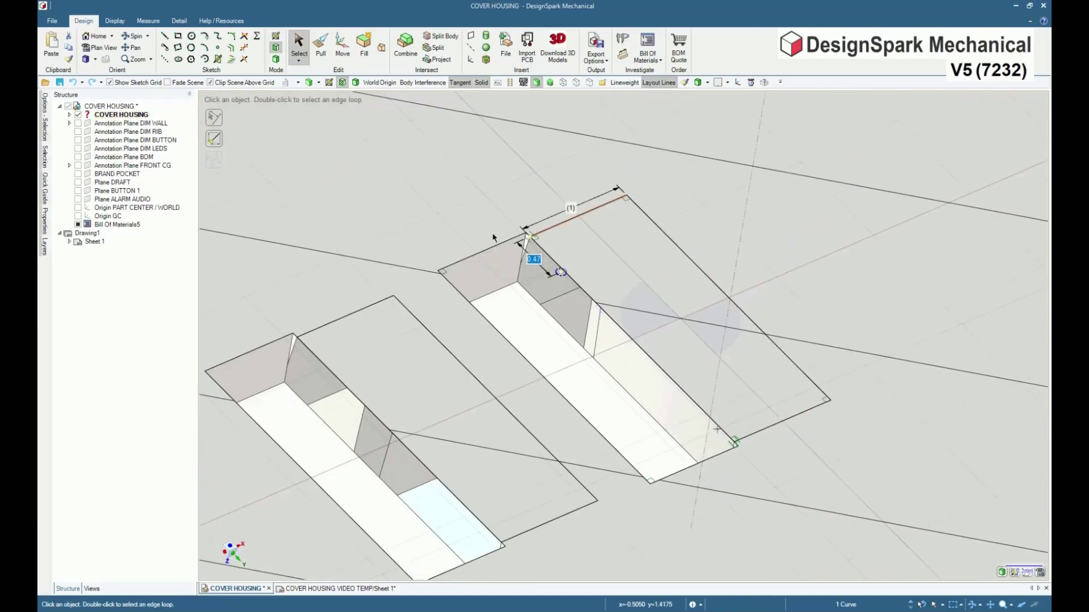
scroll(573, 255, up, 5)
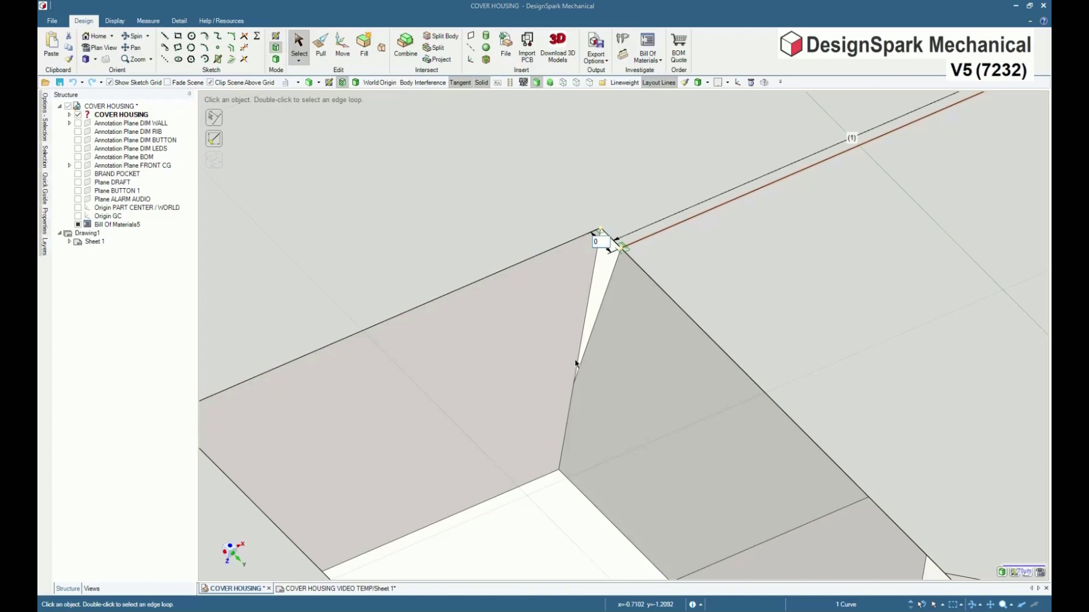
key(Return)
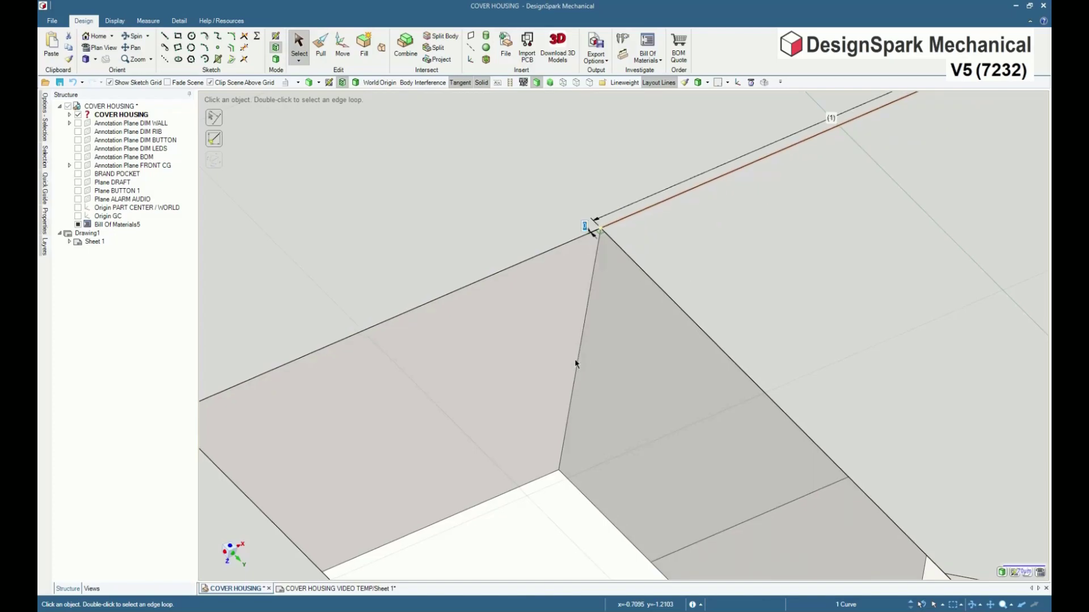
- Align the opposite end edge of the slot's inner recess with the slot corner and return to the 3D model
scroll(575, 363, down, 5)
scroll(774, 488, up, 5)
drag(824, 469, 824, 502)
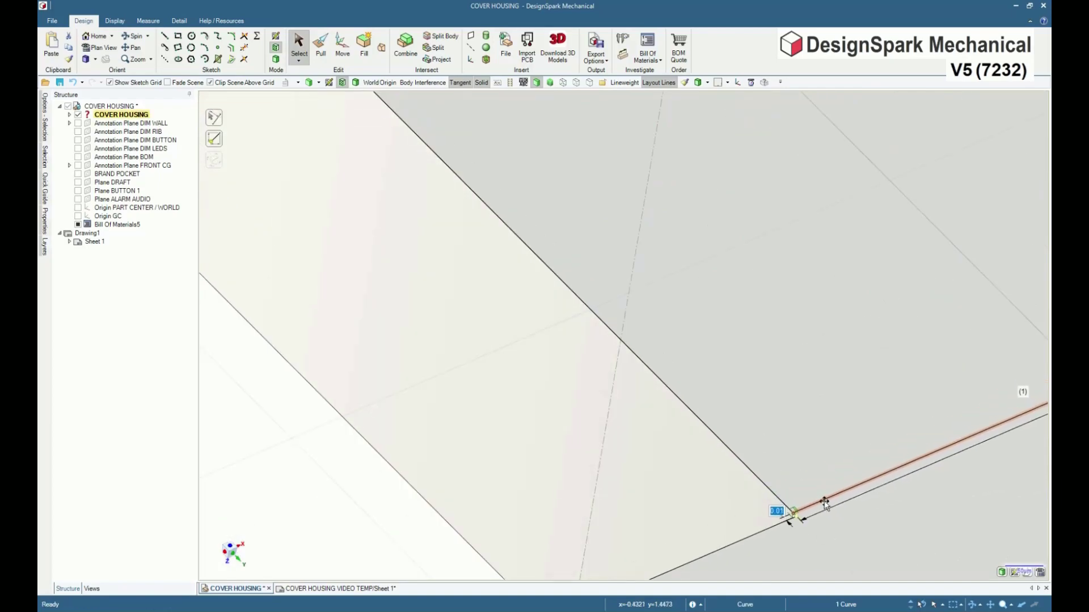
scroll(794, 515, down, 5)
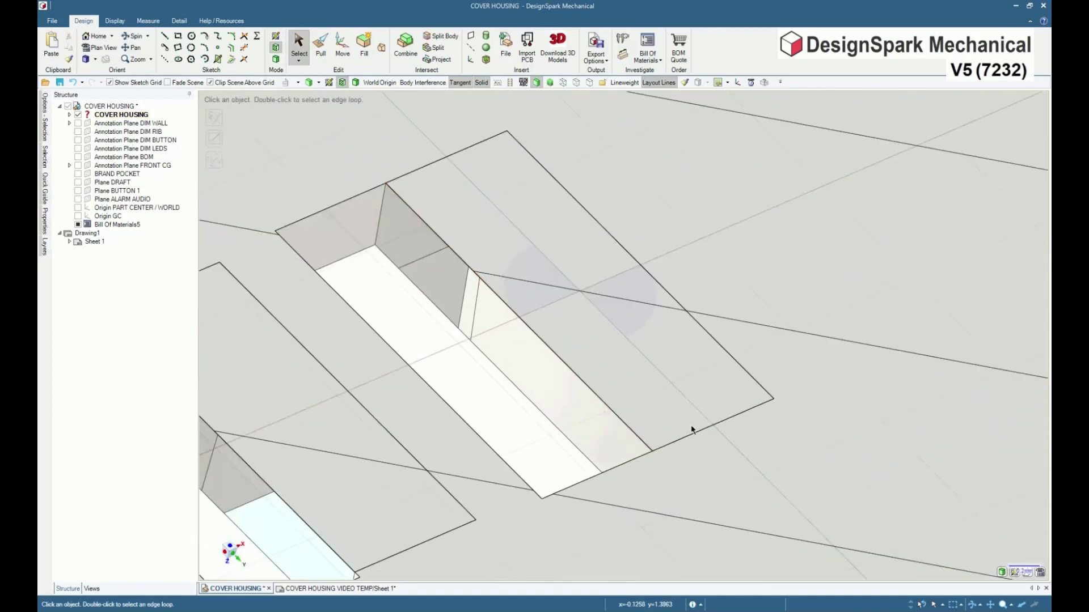
scroll(691, 430, down, 4)
scroll(717, 367, up, 2)
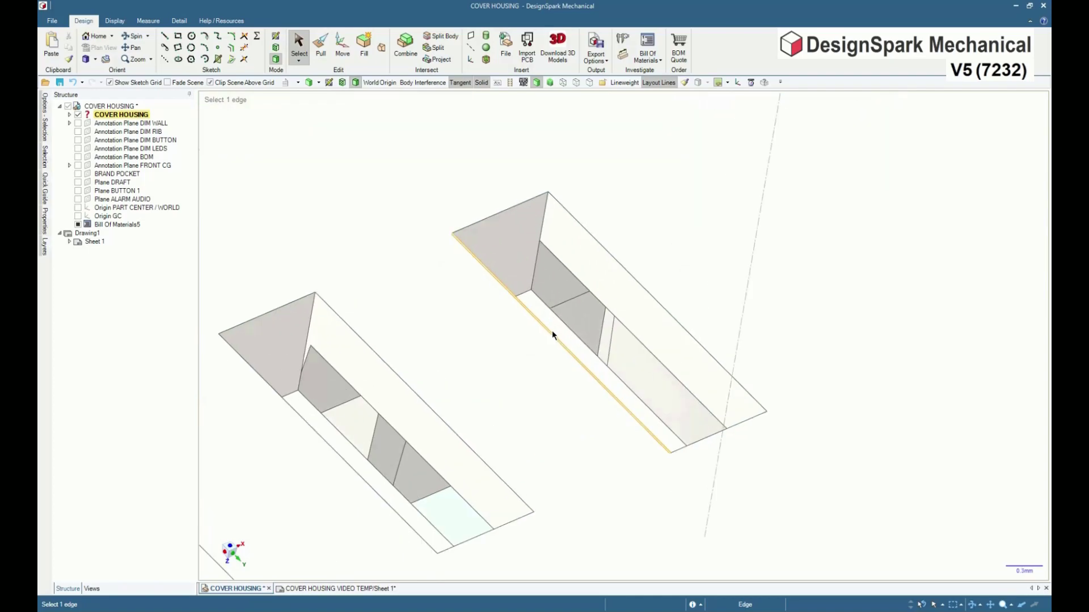
- Move the neighbouring audio slot's inner end face along its normal axis up to the slot's corner
click(572, 254)
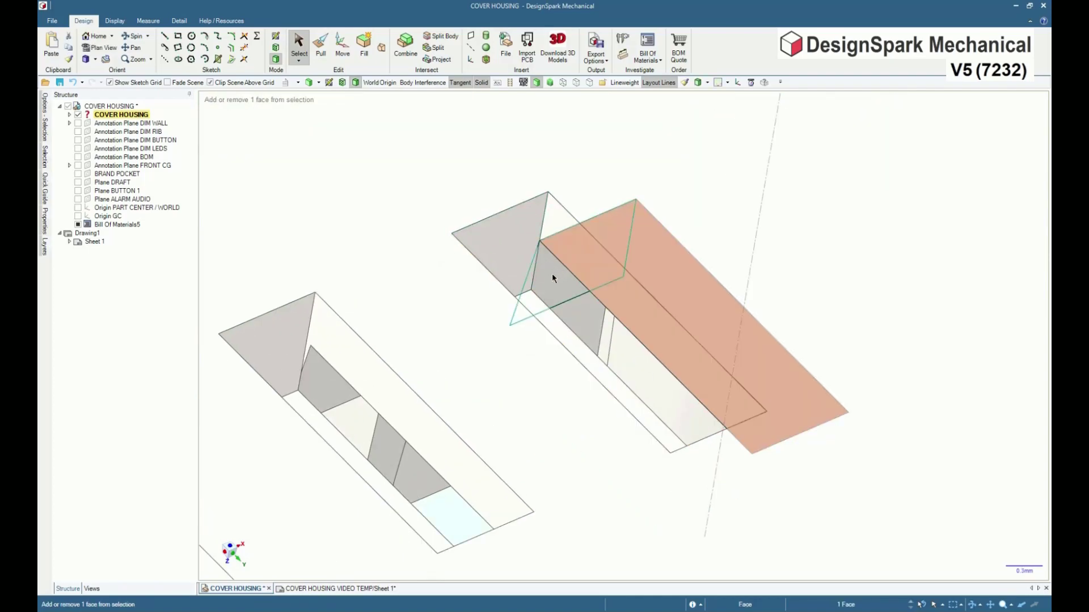
ctrl+click(552, 274)
ctrl+click(505, 252)
scroll(553, 362, up, 3)
click(554, 362)
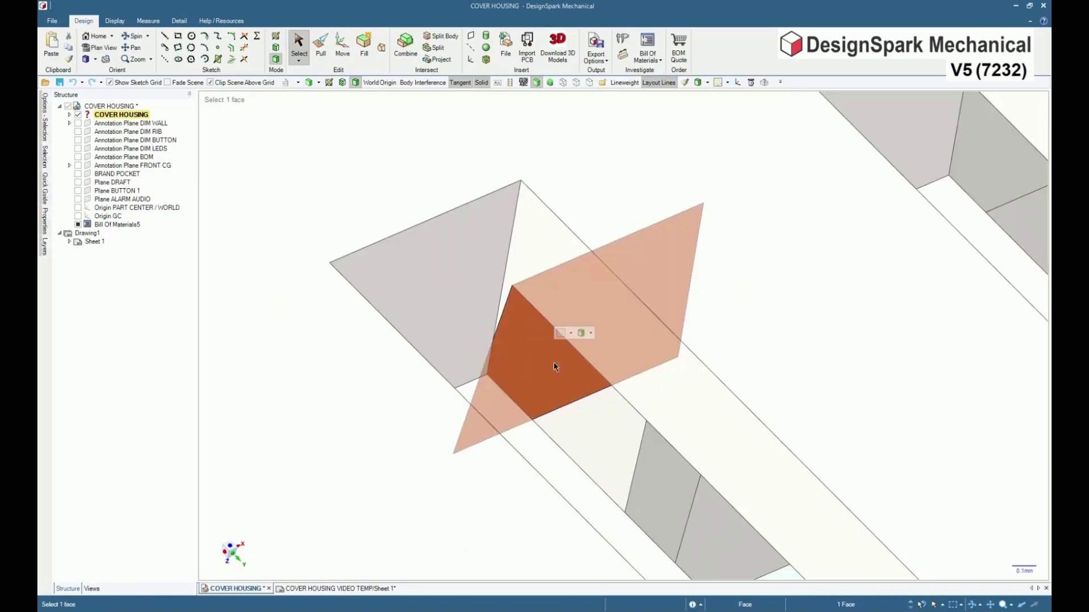
key(m)
drag(588, 327, 584, 443)
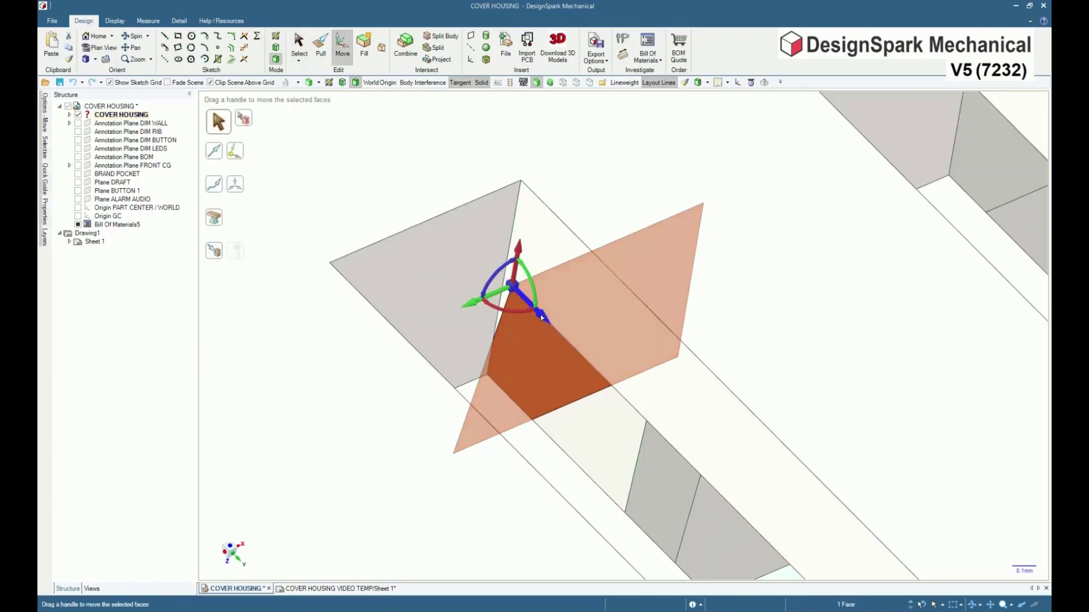
click(530, 303)
key(u)
click(520, 214)
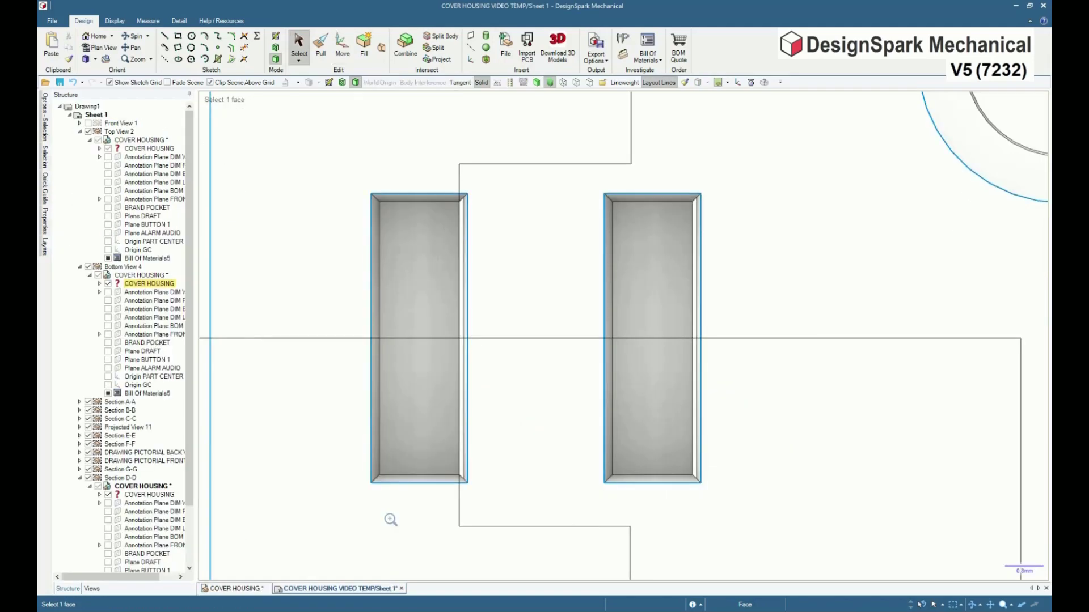
- On the drawing sheet, move the section line in Bottom View 4 to the corner of the audio slot's inner wall
drag(426, 455, 488, 507)
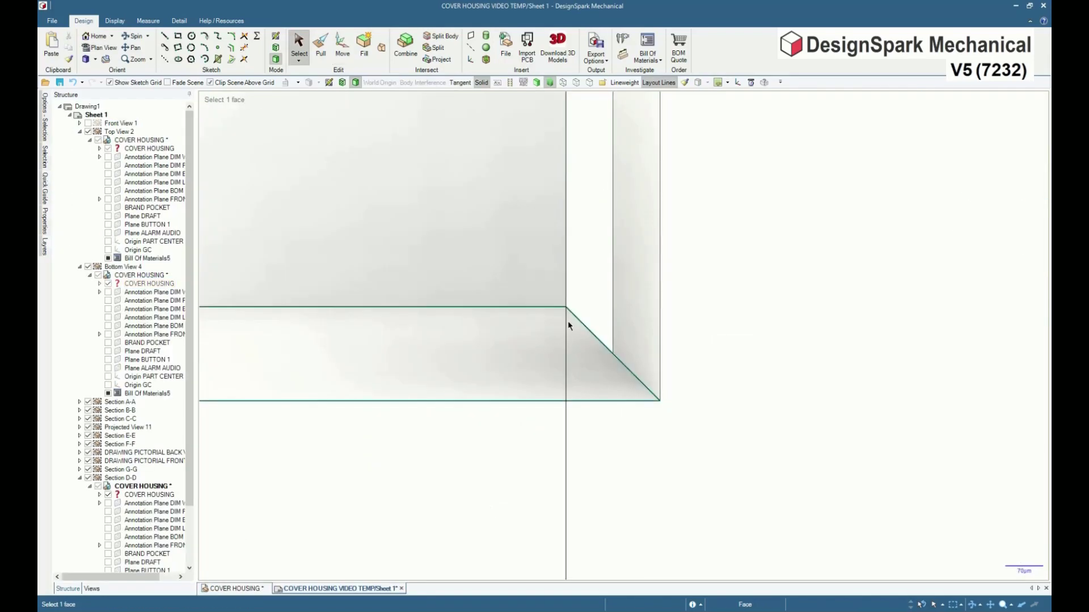
drag(571, 329, 612, 353)
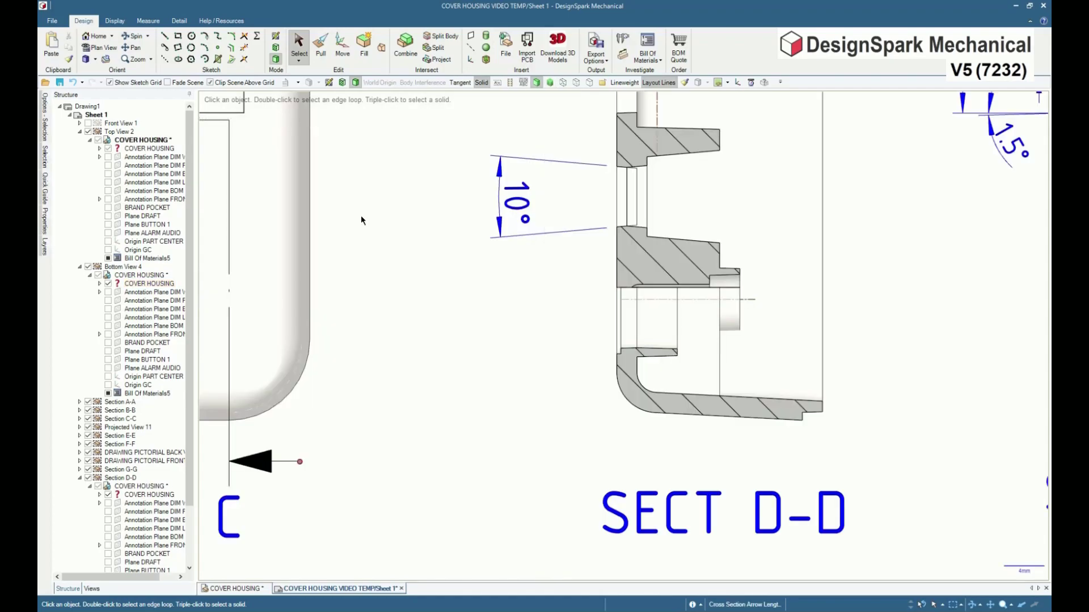
- Try the wireframe and hidden-line display styles on the drawing sheet and turn on lineweight display
click(550, 84)
click(563, 84)
click(575, 86)
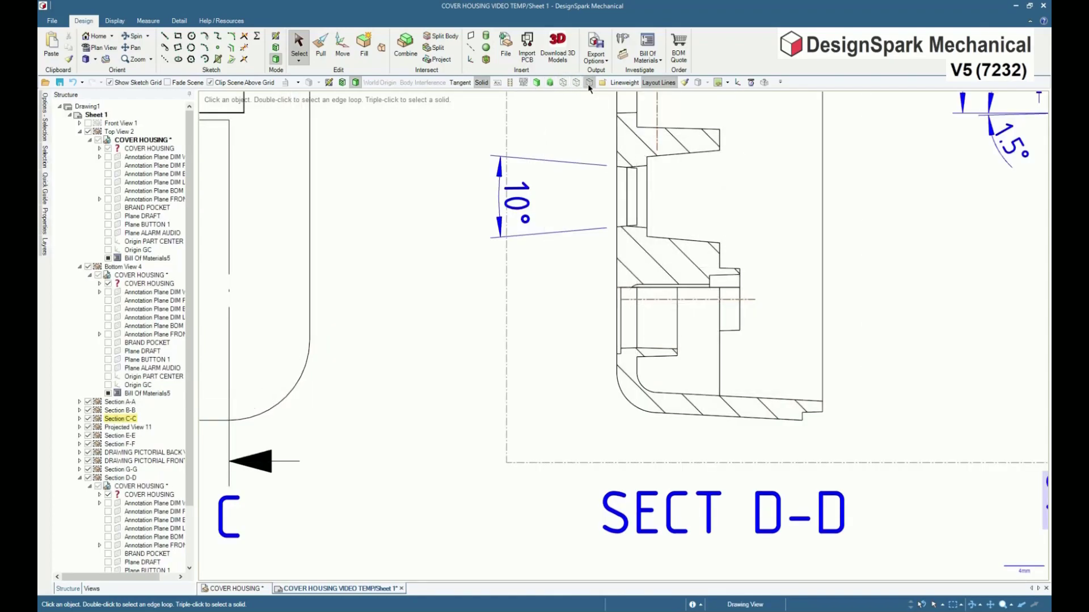
click(624, 82)
click(575, 82)
click(562, 83)
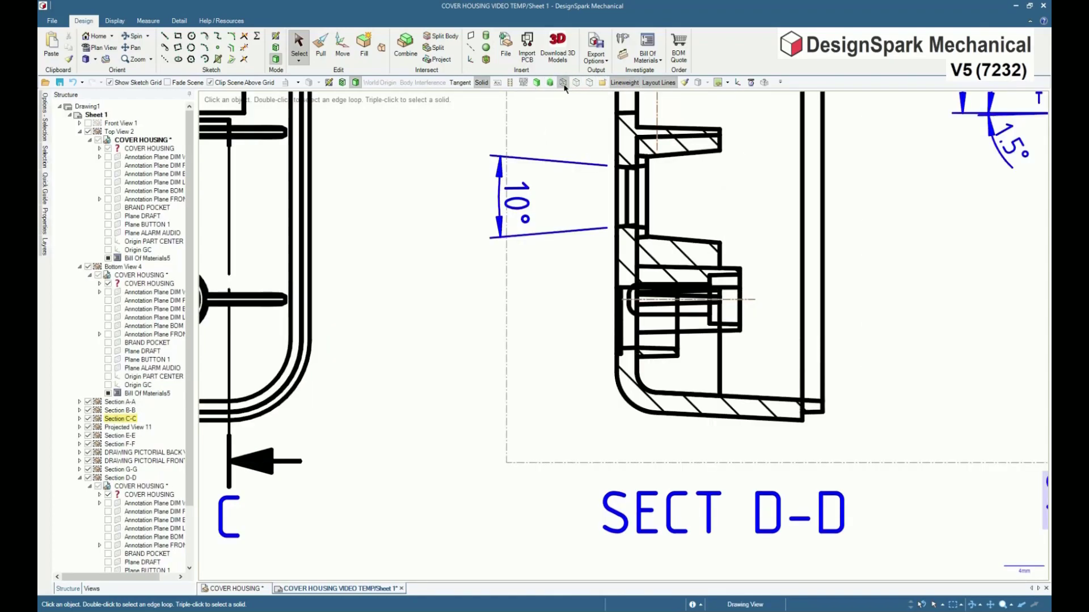
- Set the drawing views to the Enhanced Shaded style and show their tangent lines
click(550, 83)
click(536, 83)
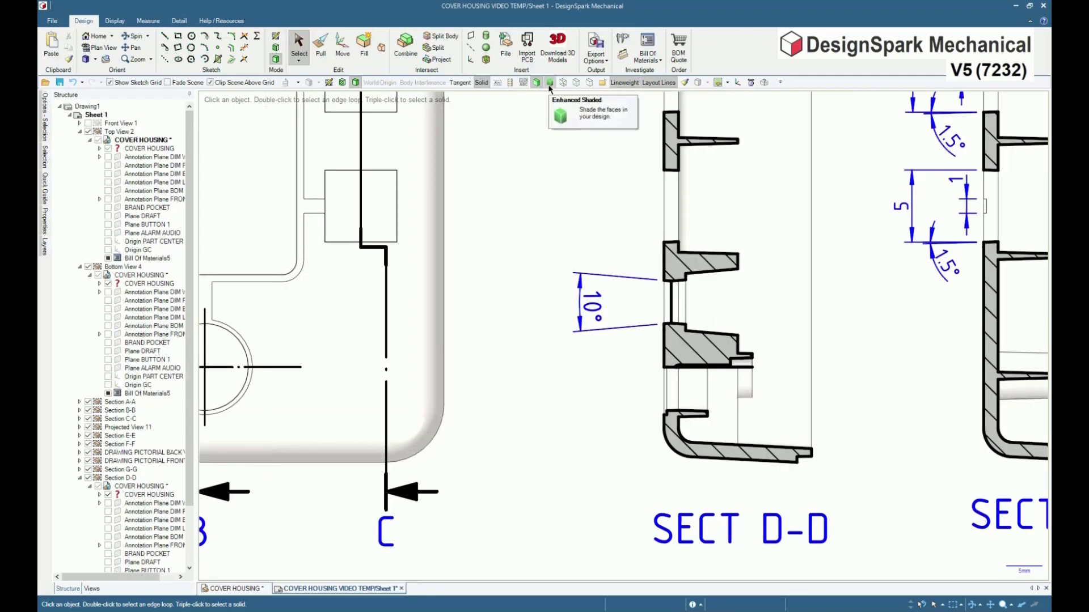
click(460, 83)
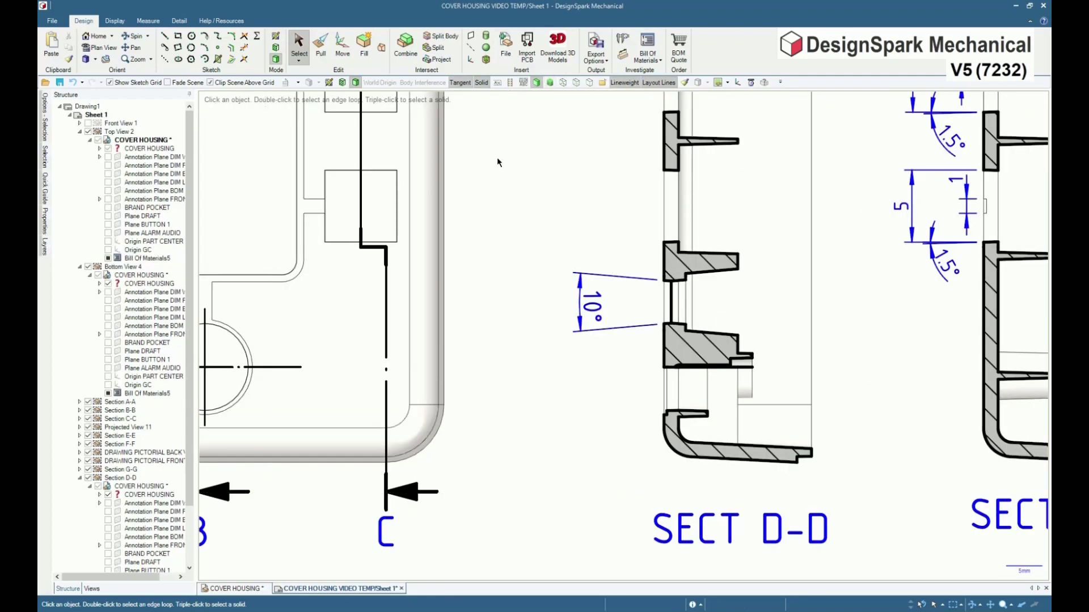
click(550, 84)
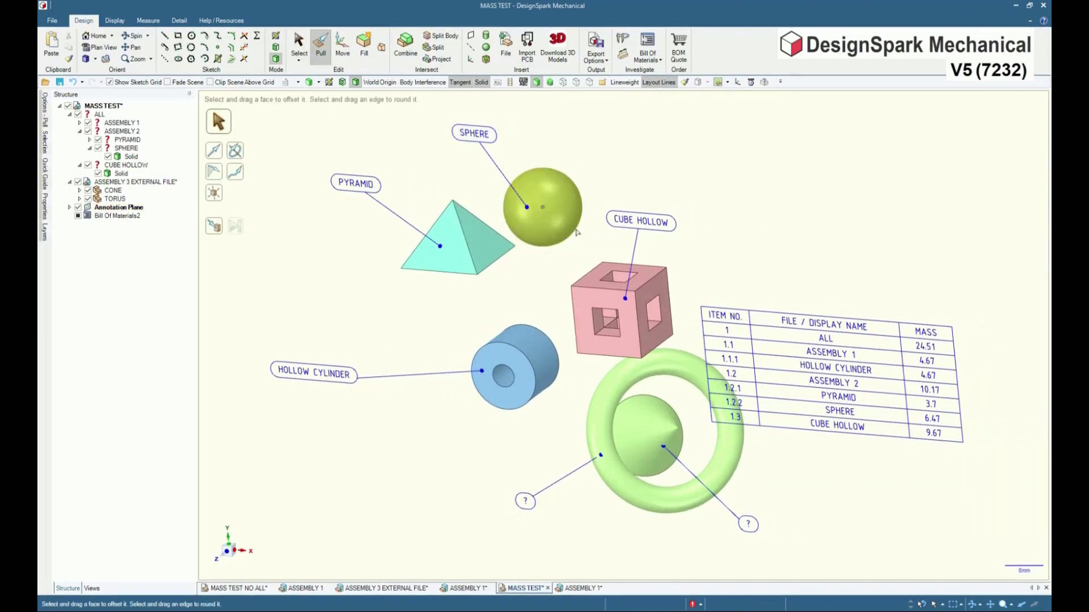
- In the MASS TEST assembly, select the sphere with Pull to open its radius for editing
click(561, 211)
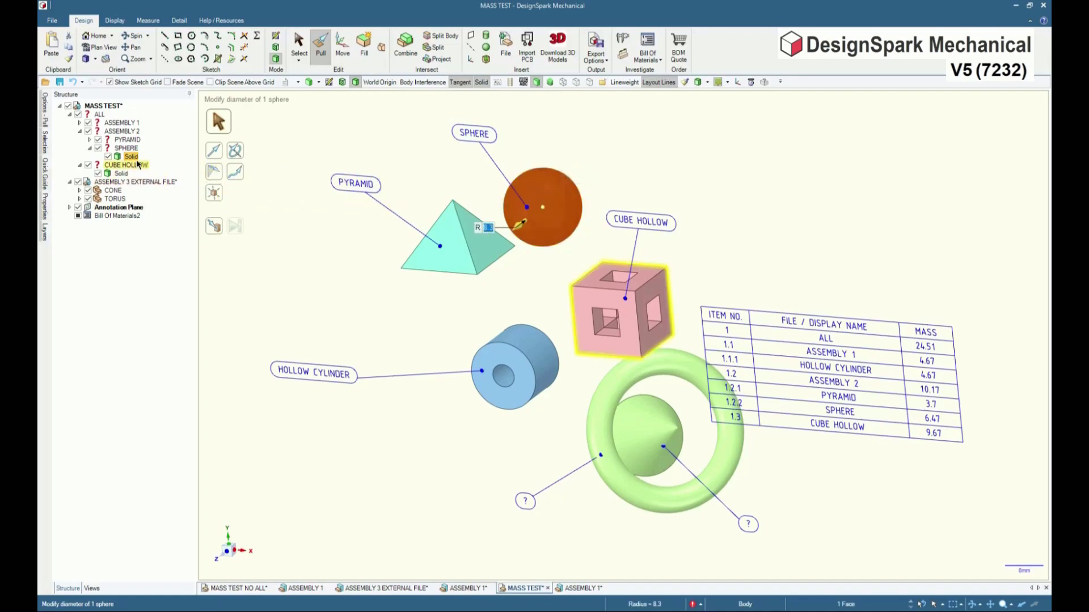
click(579, 210)
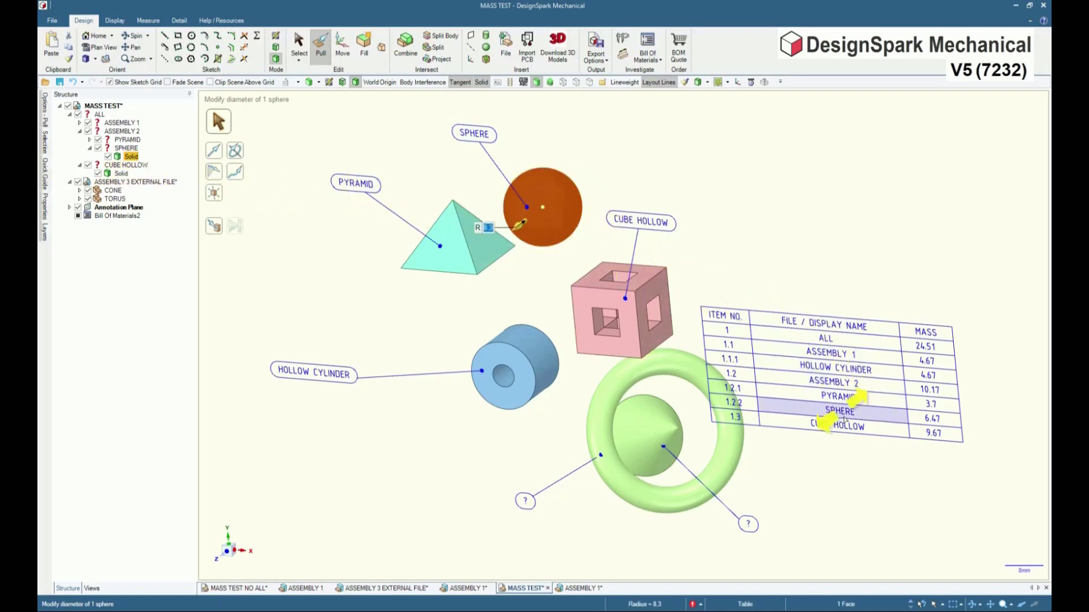
mouse_move(625, 165)
mouse_down()
mouse_move(620, 176)
mouse_move(637, 175)
mouse_move(618, 175)
mouse_up()
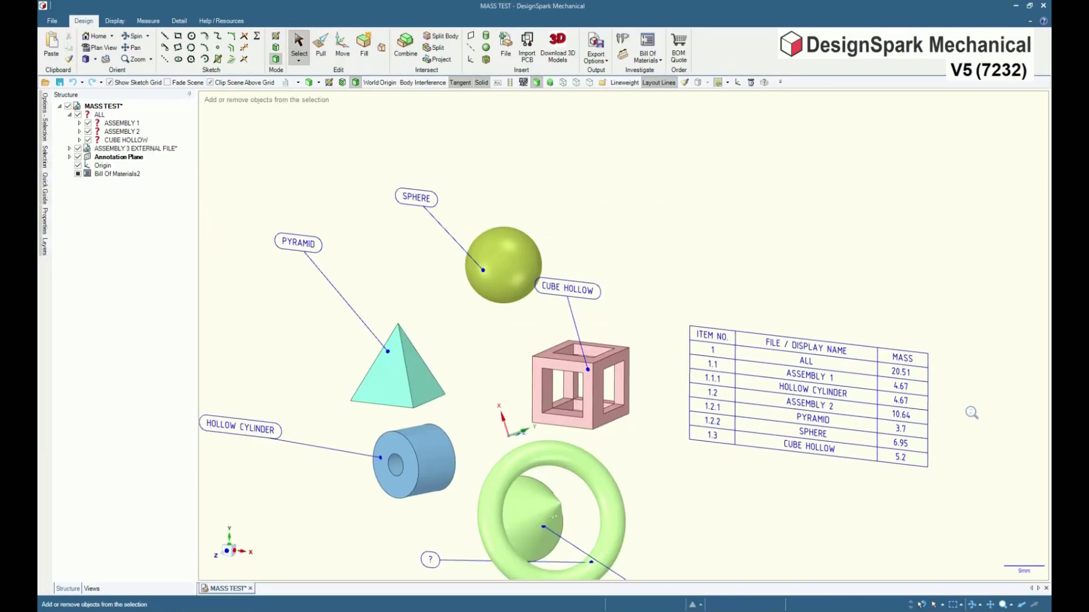
- Select the File / Display Name header cell of the mass table and examine its Bill of Materials properties
scroll(971, 448, up, 3)
scroll(971, 458, up, 2)
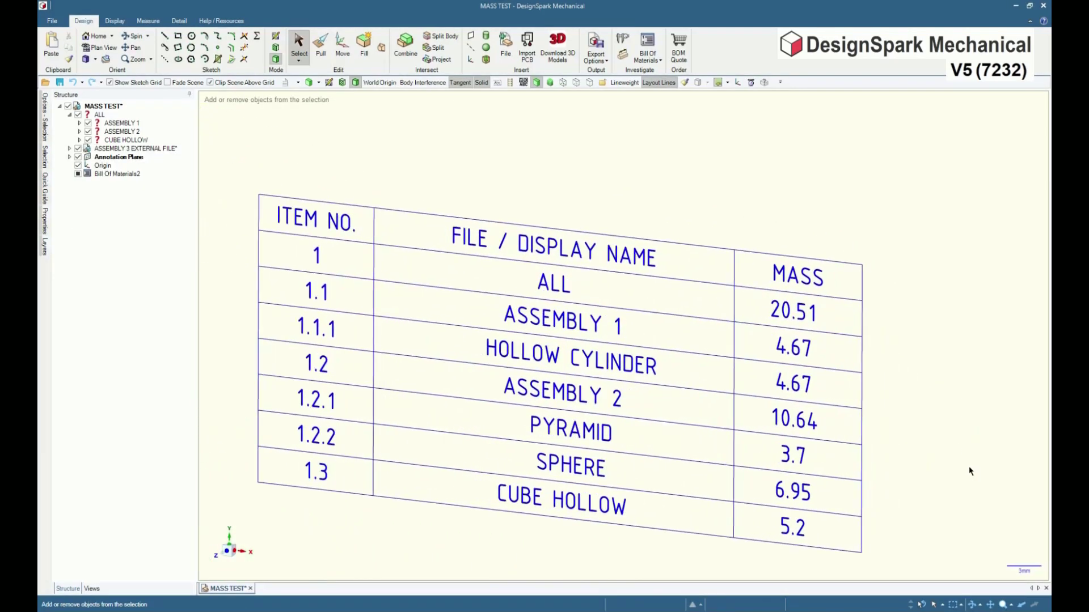
click(556, 245)
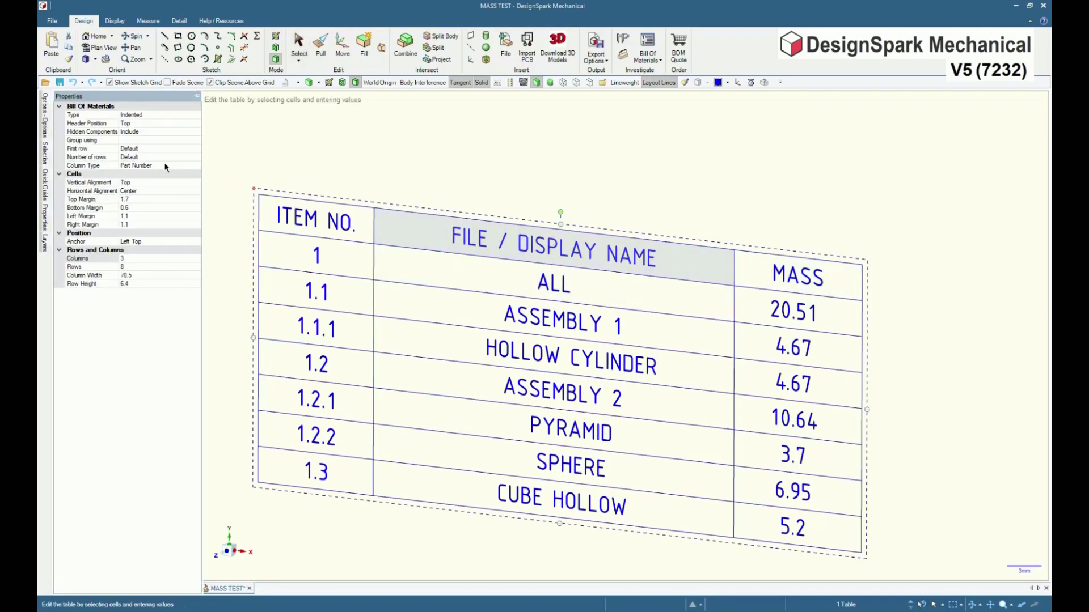
click(431, 176)
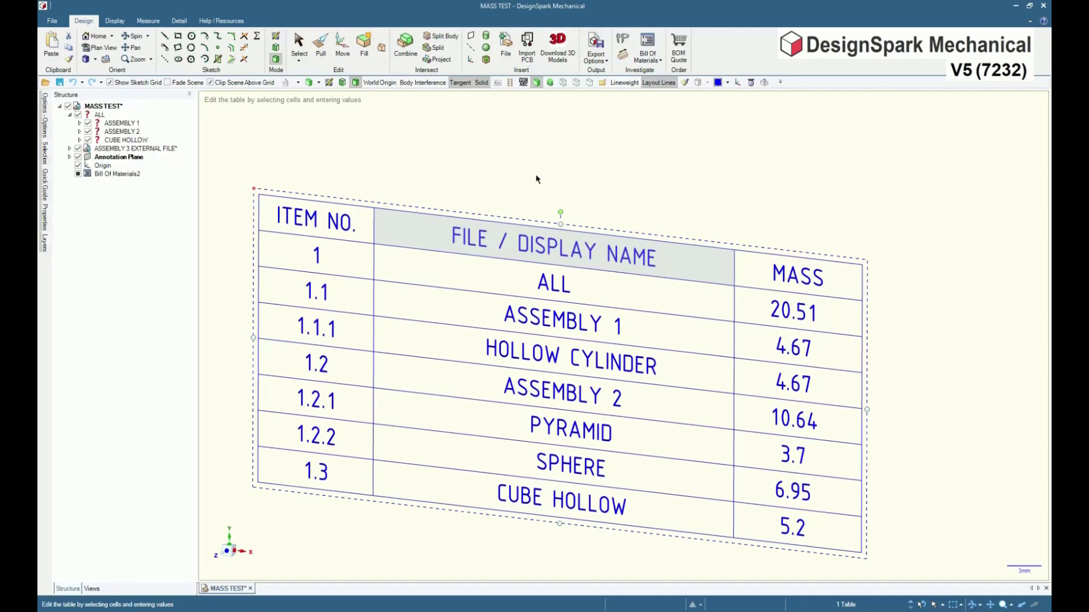
- Try inserting the text "ffgg" into the mass table's File / Display Name header, and undo the edit
double_click(567, 250)
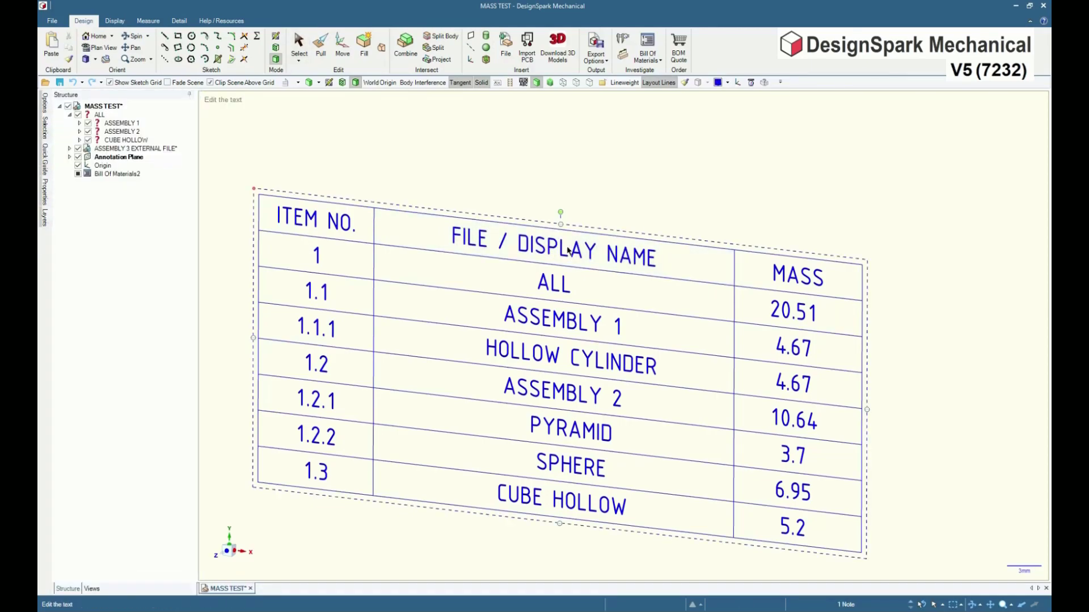
text(ffgg)
key(Escape)
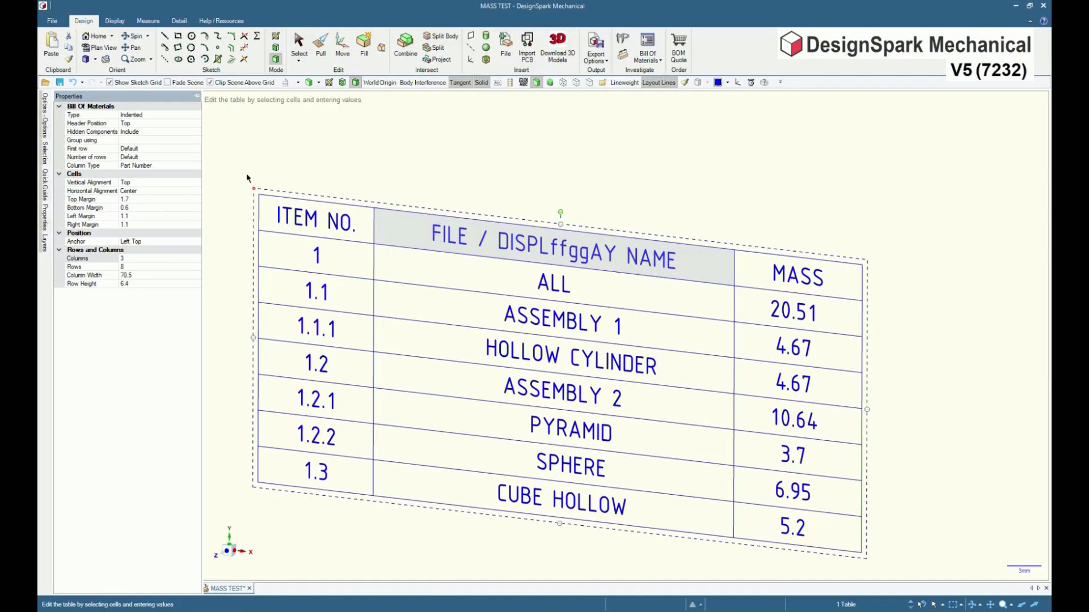
click(522, 173)
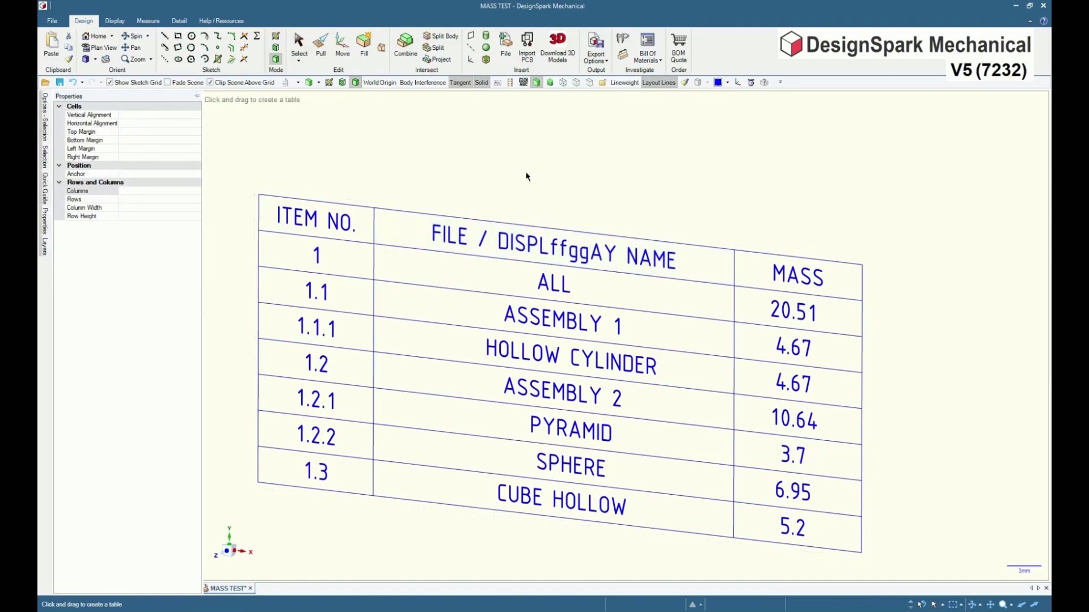
click(552, 254)
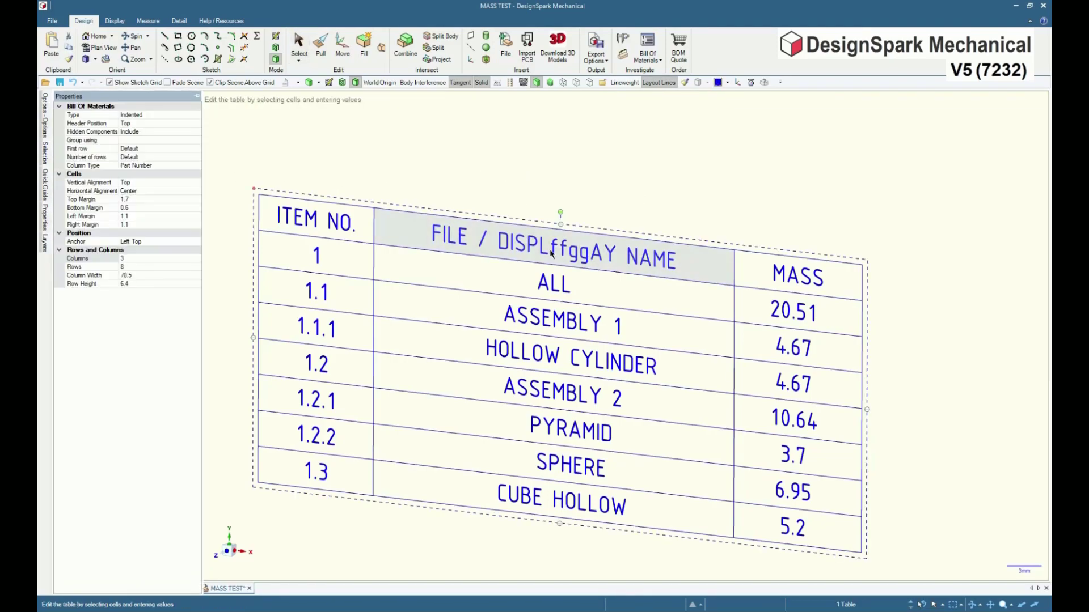
click(693, 181)
key(ctrl+z)
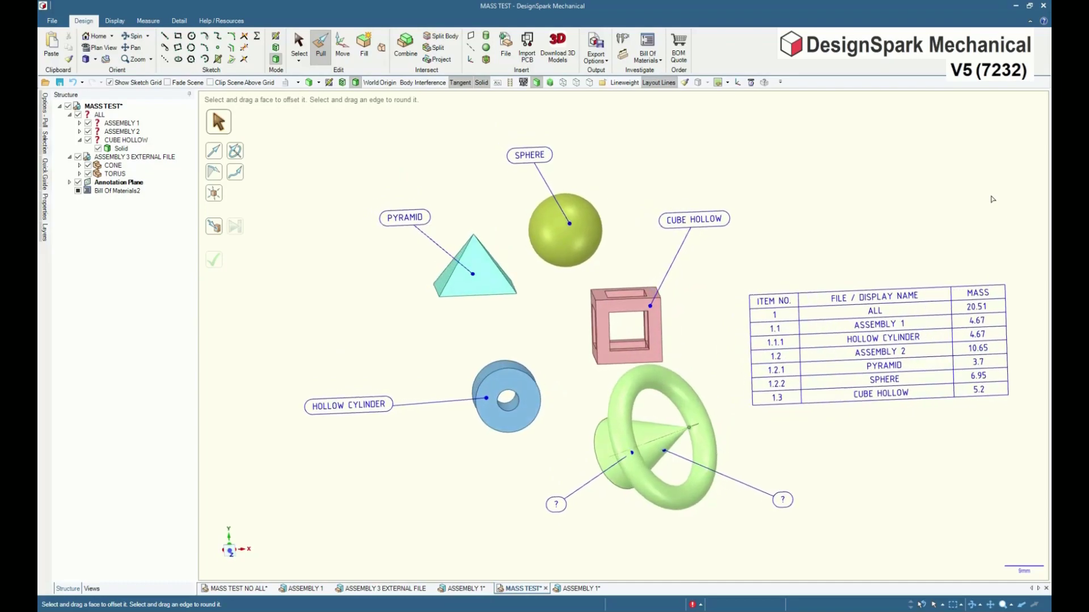
- Select the ALL component in the structure tree to examine which parts it groups compared with the mass table
click(885, 311)
click(731, 188)
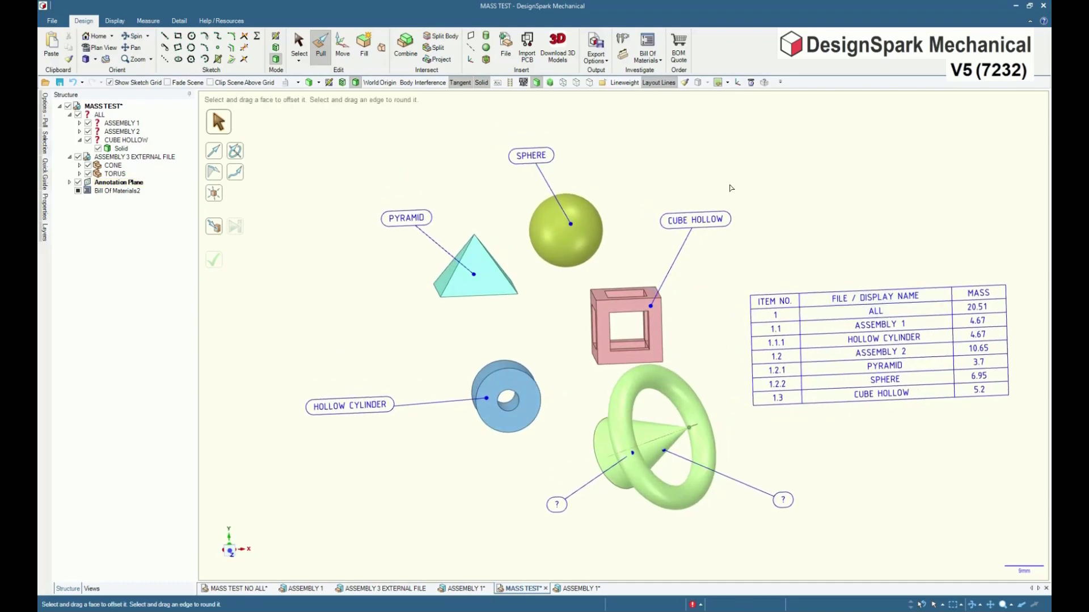
click(100, 115)
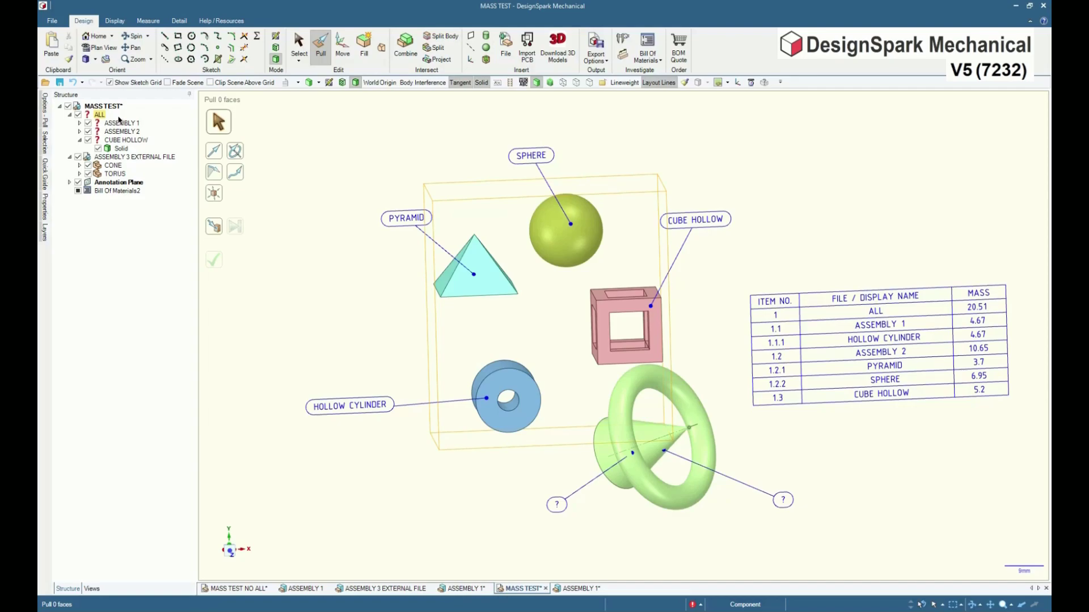
click(271, 164)
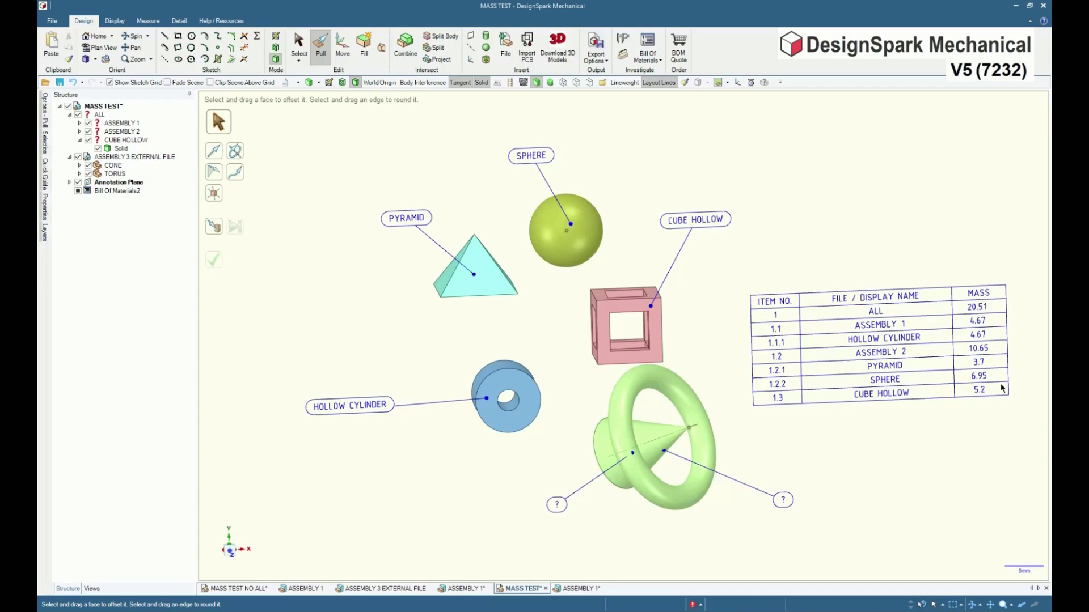
key(h)
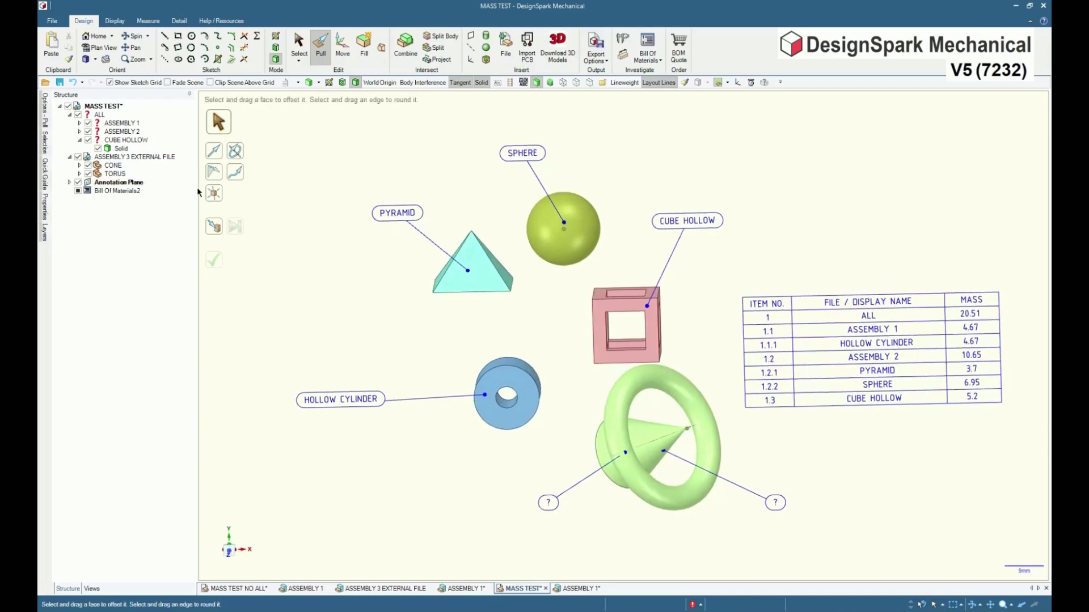
click(100, 116)
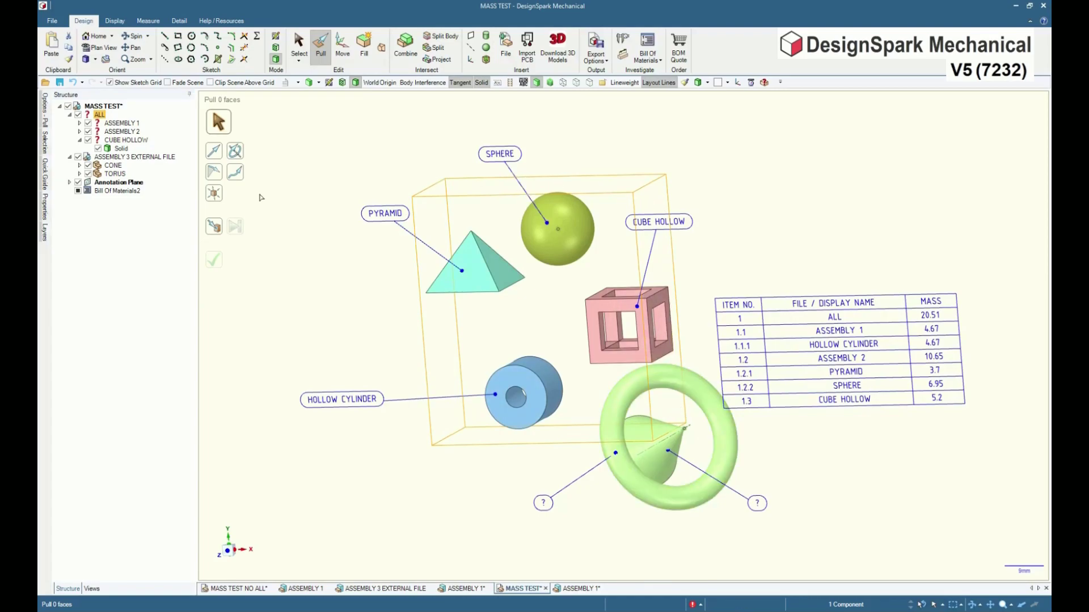
- Add the ASSEMBLY 3 EXTERNAL FILE component to the Bill of Materials, leaving its ordering information blank
right_click(113, 159)
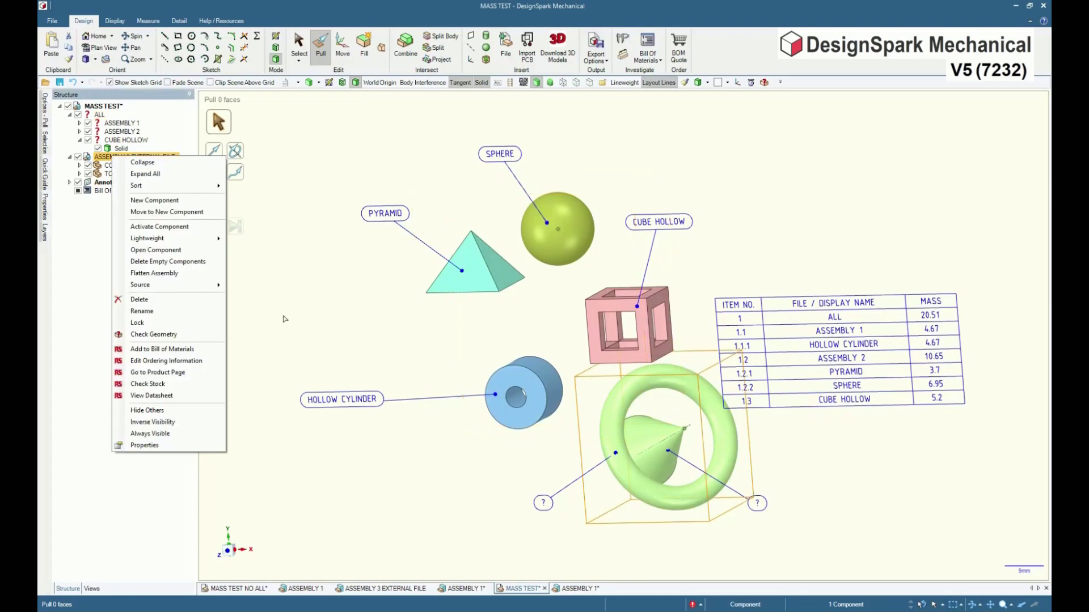
click(170, 362)
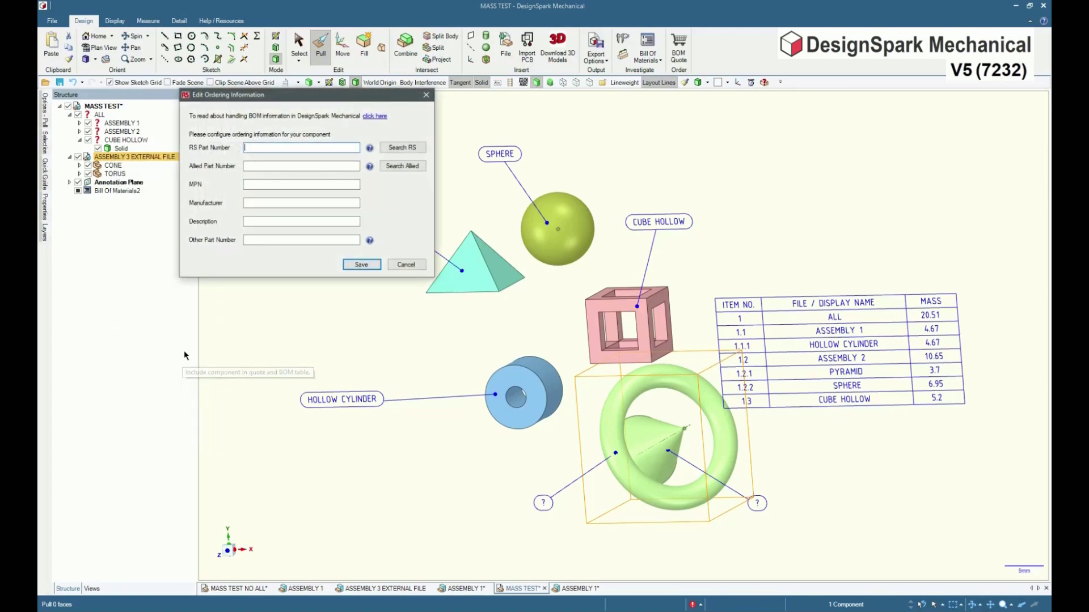
click(362, 265)
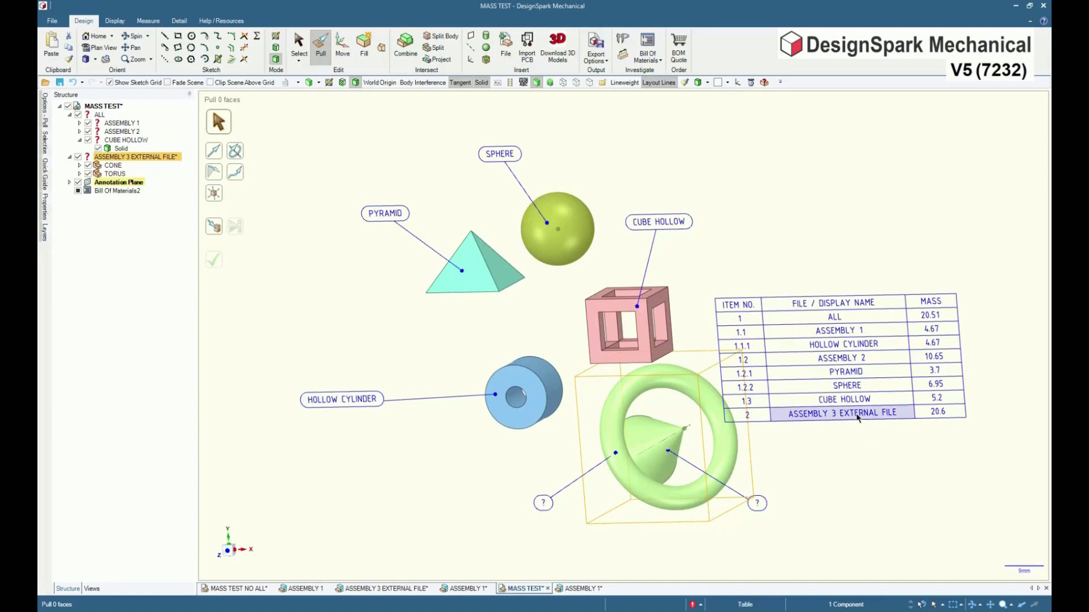
click(141, 160)
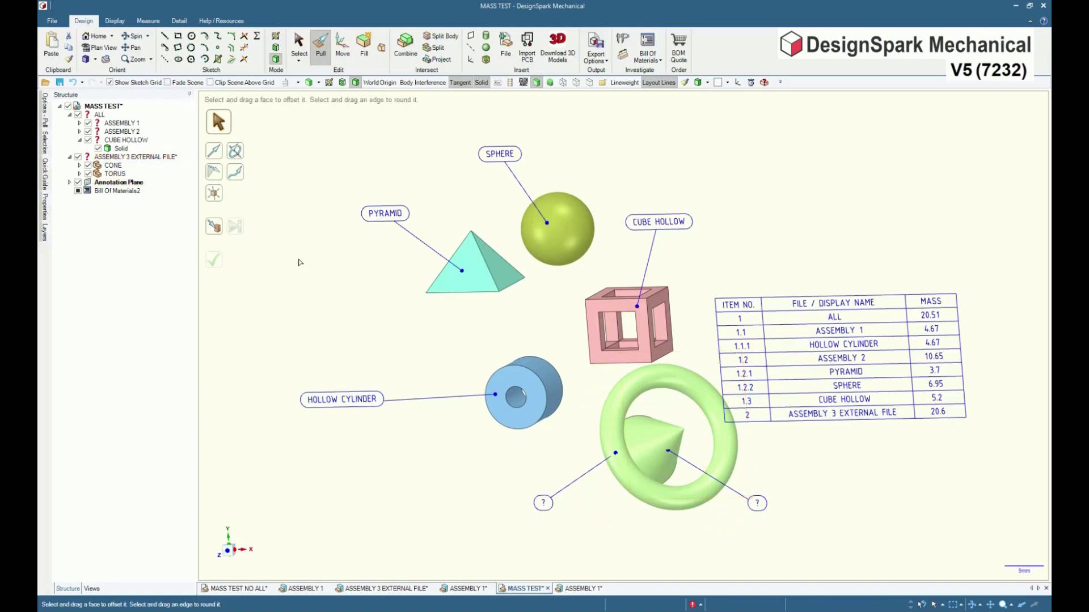
- Add the CONE and TORUS components together to the Bill of Materials, saving their ordering information
click(113, 165)
ctrl+click(116, 174)
right_click(123, 175)
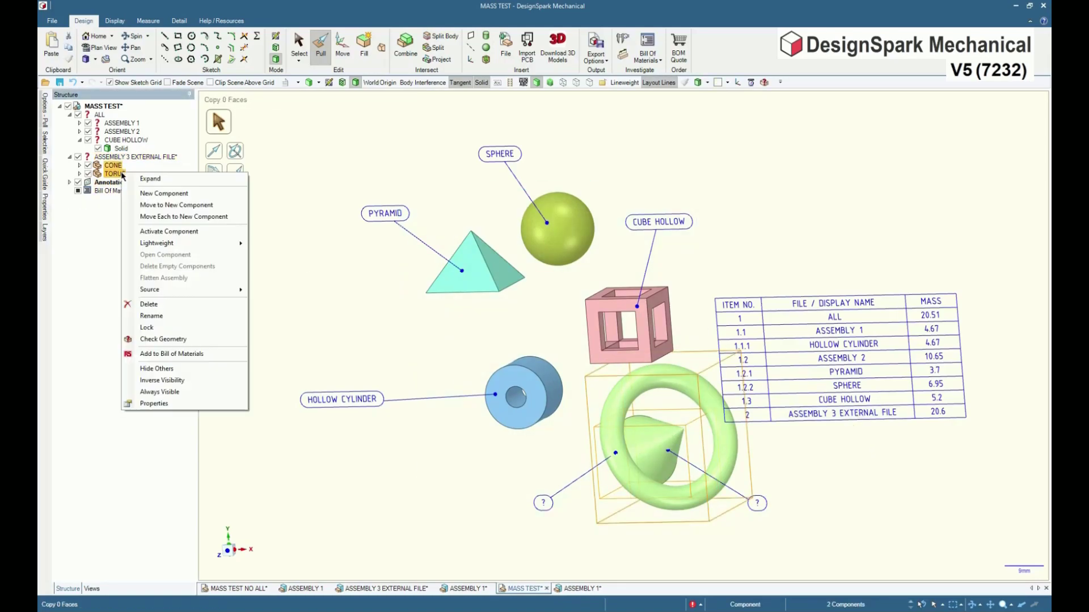
click(196, 354)
click(360, 265)
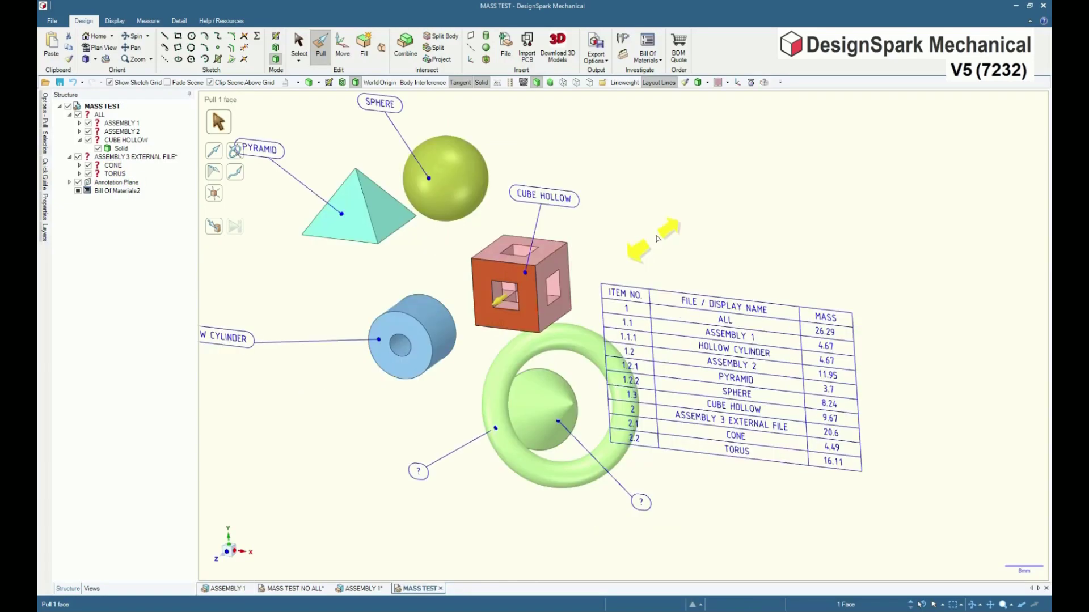
- Reattach the two balloon leaders marked "?" to the torus and cone so the balloons show their names
drag(645, 245, 650, 242)
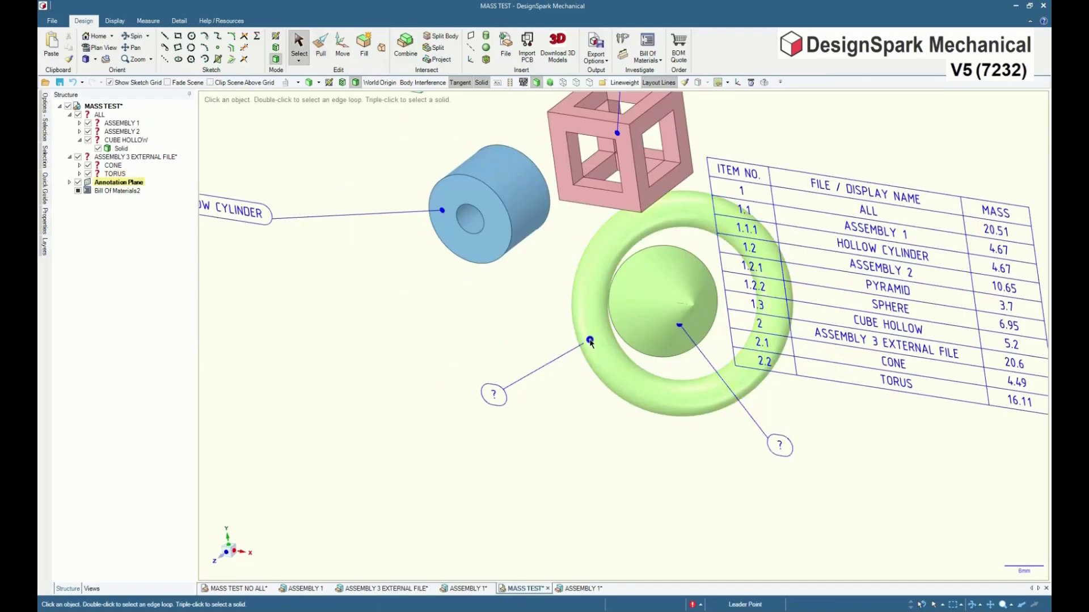
click(590, 348)
click(680, 330)
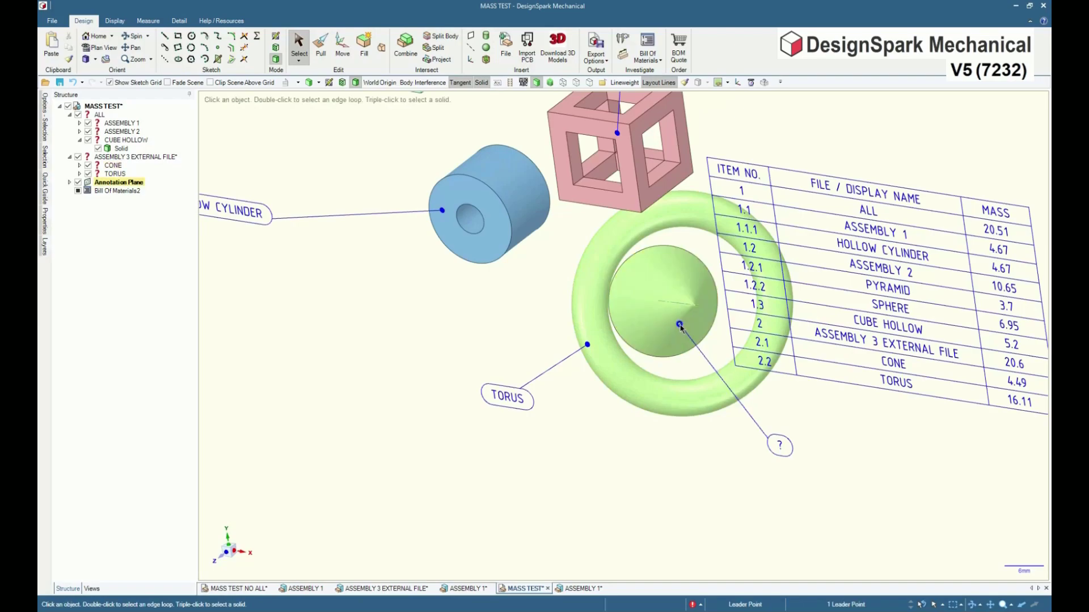
drag(680, 328, 686, 325)
scroll(651, 505, down, 3)
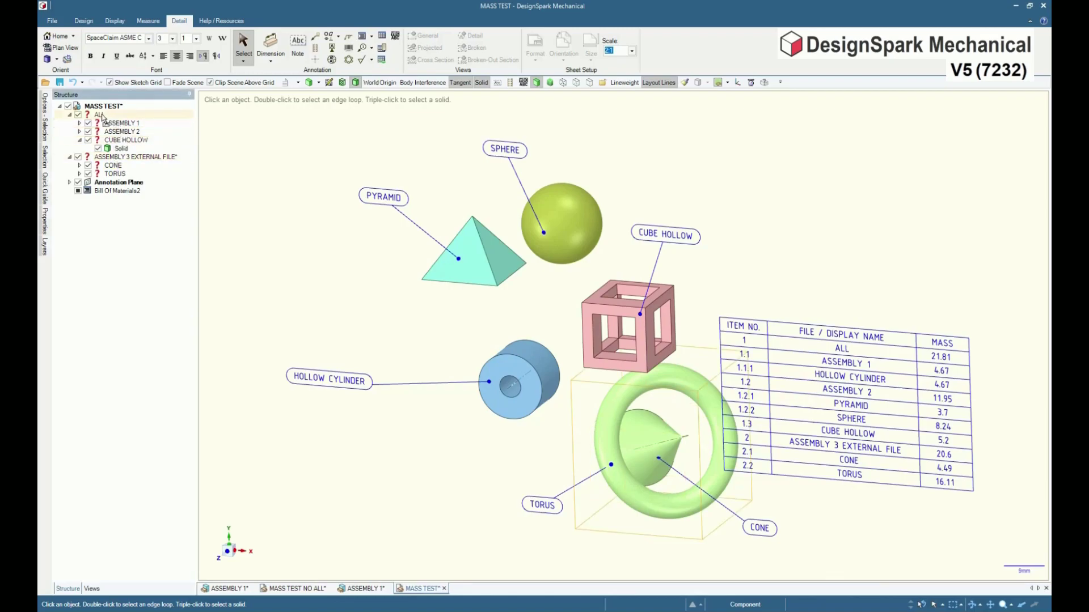
- Move ASSEMBLY 3 EXTERNAL FILE into the ALL component and reattach the balloon leaders to the torus and cone
drag(104, 118, 103, 118)
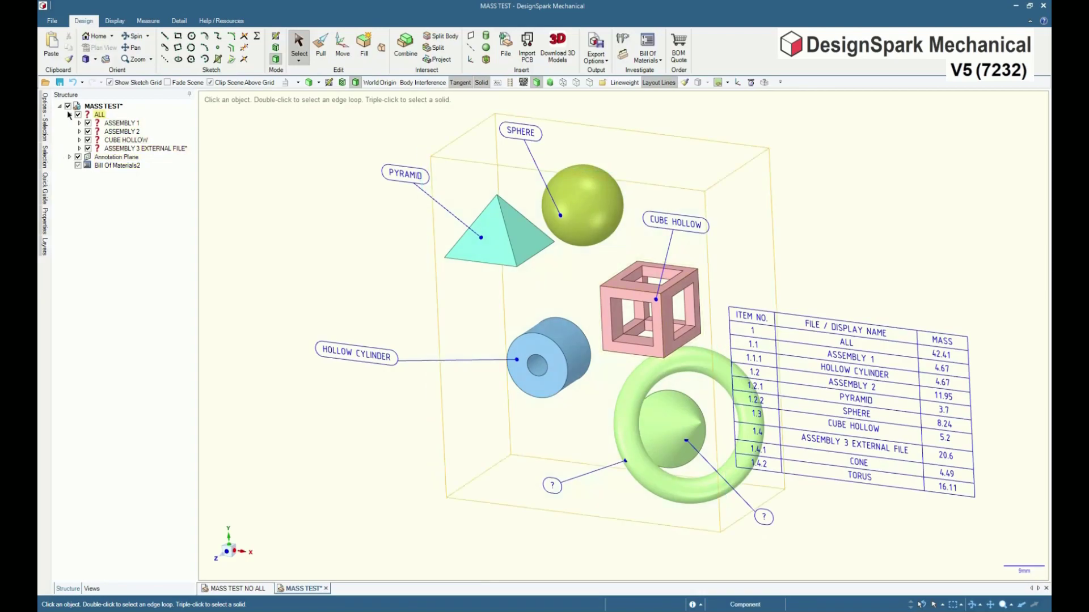
click(70, 115)
click(71, 116)
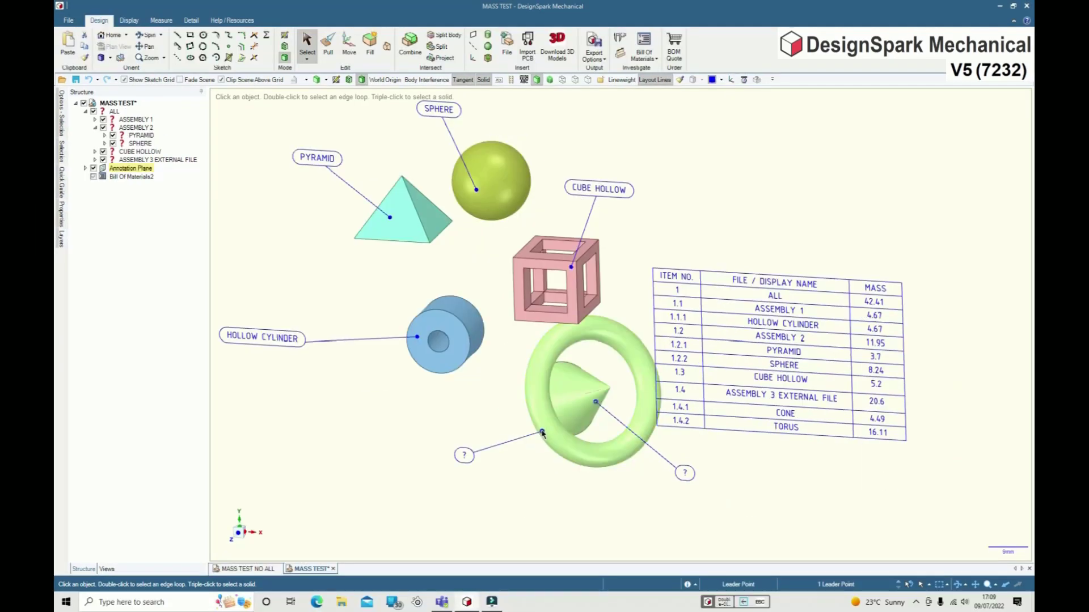
click(542, 434)
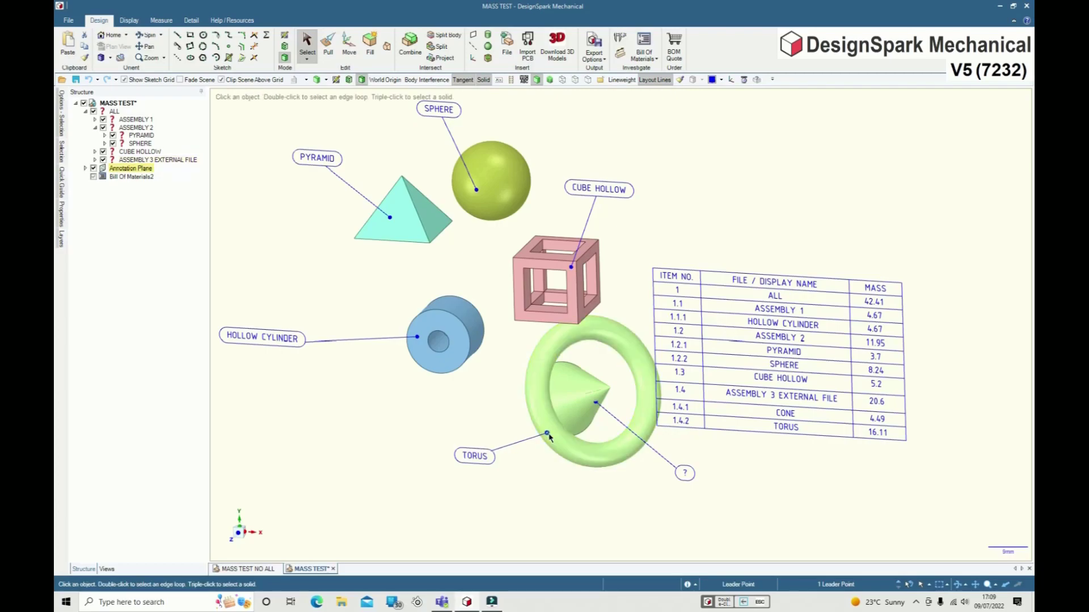
click(591, 409)
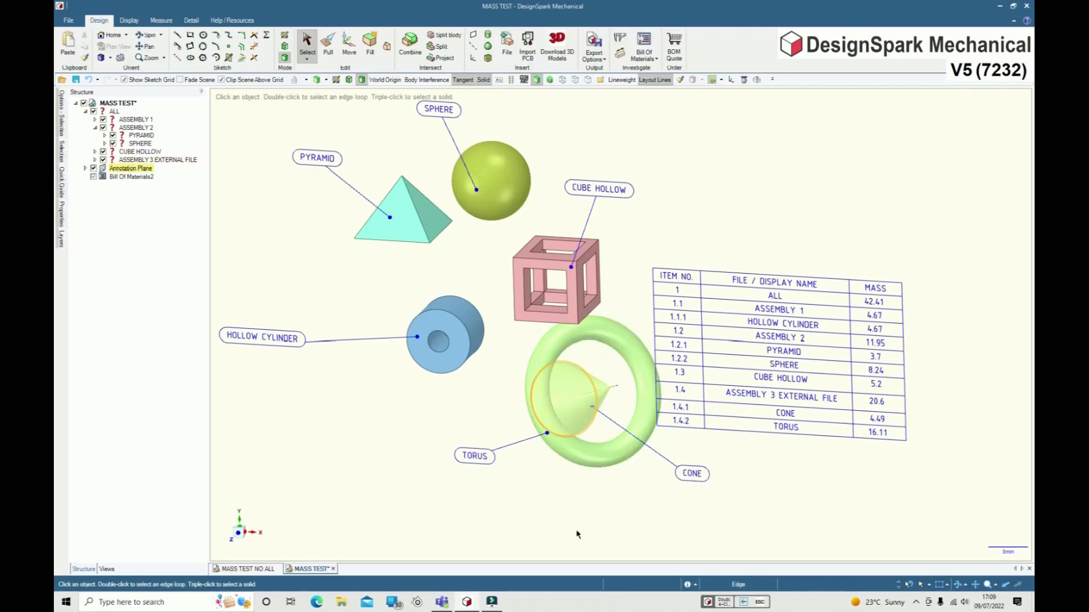
- Pull the pyramid's base face using its measured mass as the driving dimension, and set the pyramid's mass to 3.8
click(412, 233)
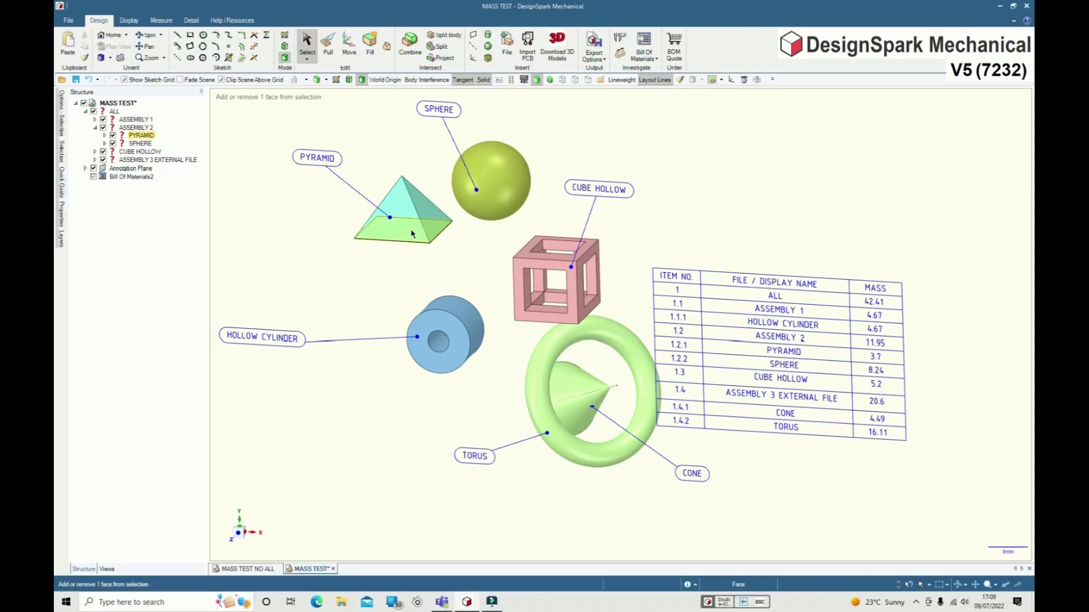
click(412, 233)
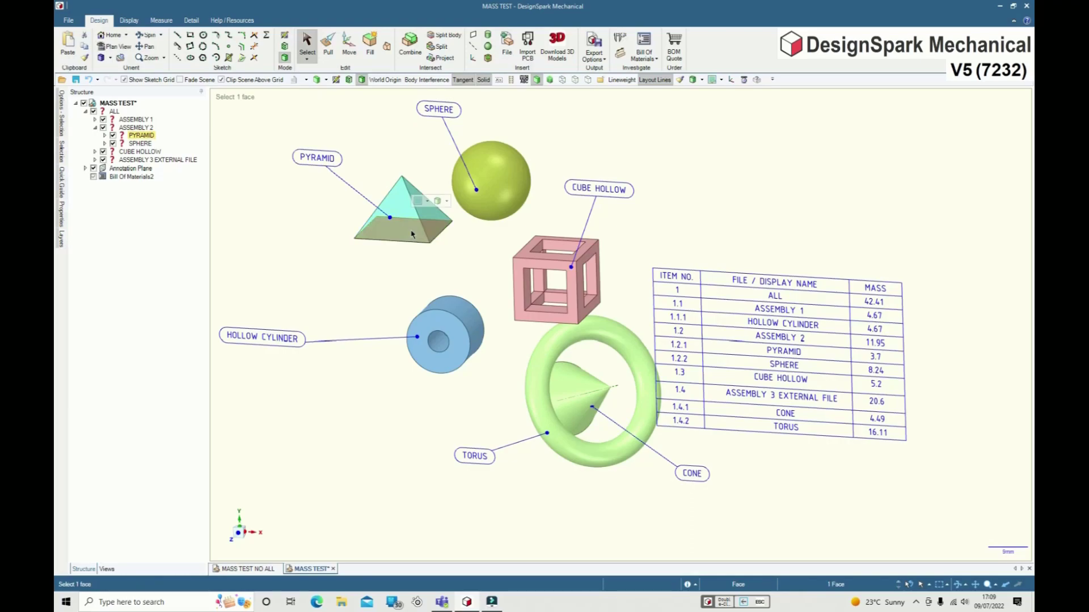
key(p)
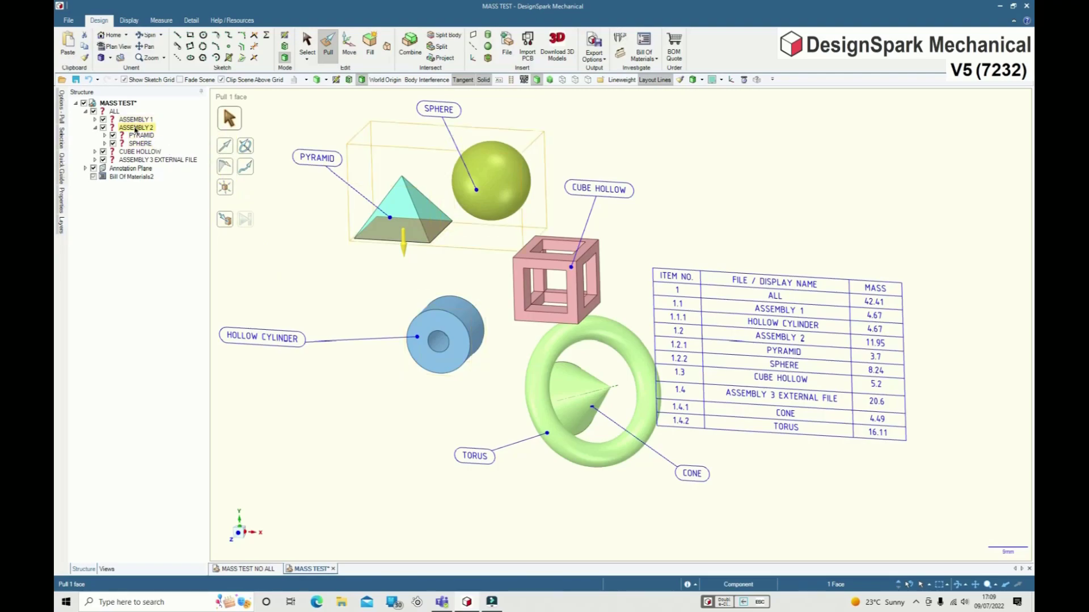
click(62, 107)
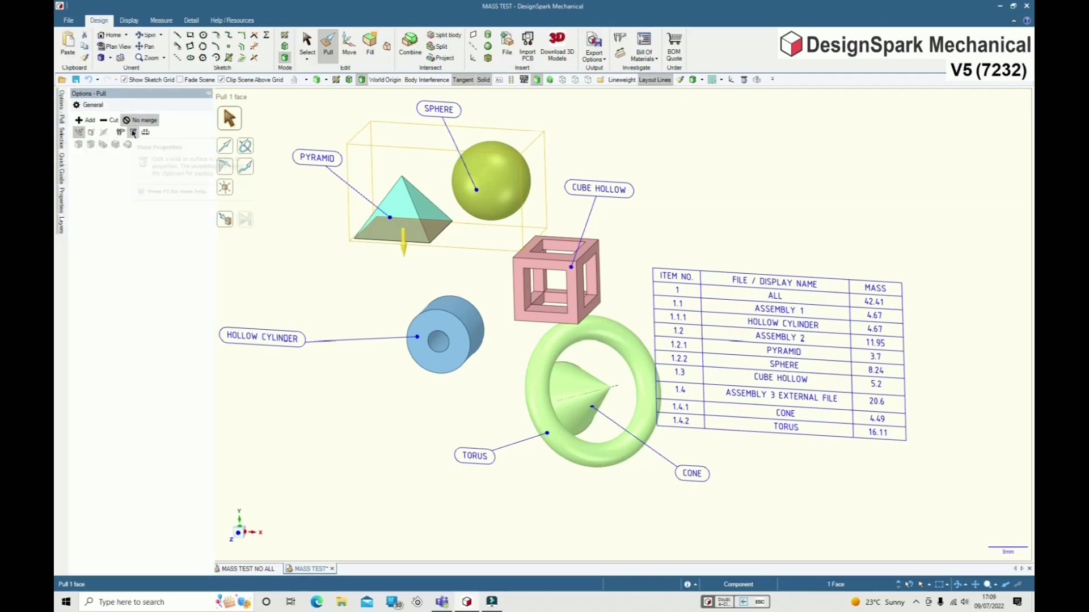
click(132, 131)
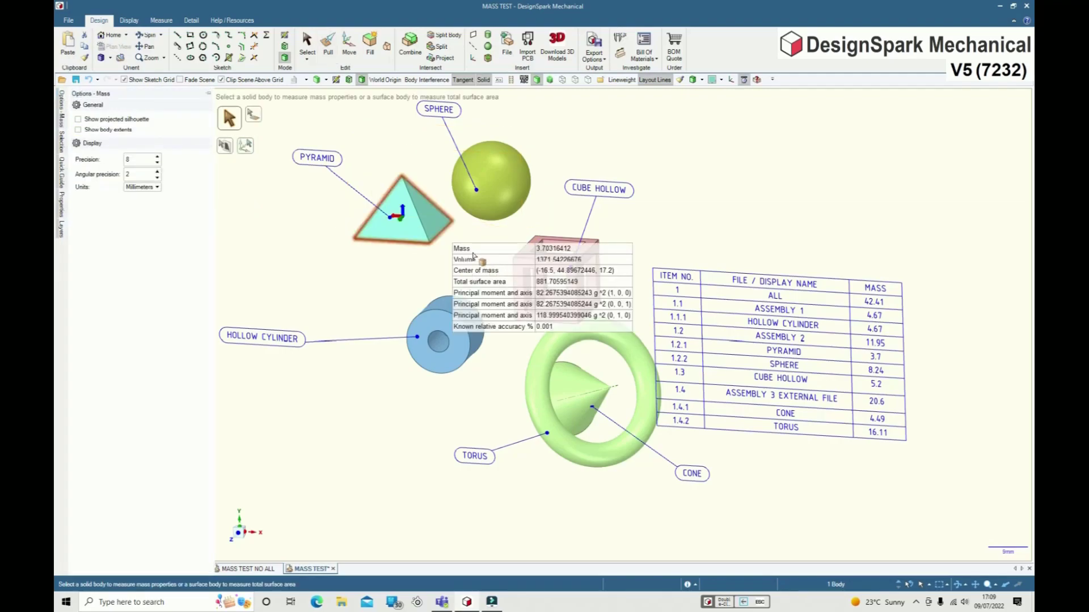
click(574, 250)
text(3.8)
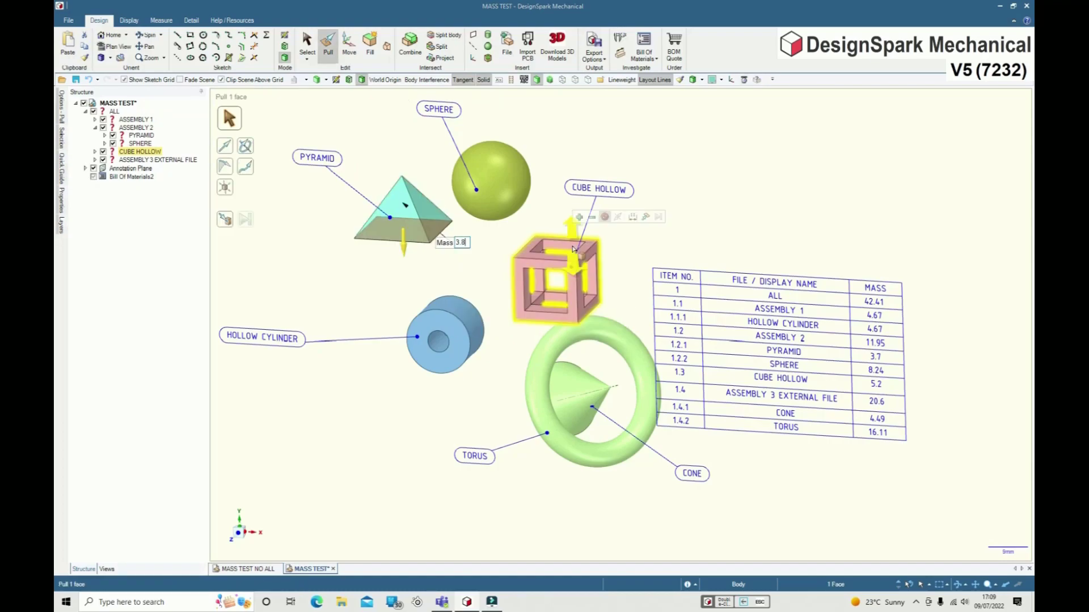
key(Return)
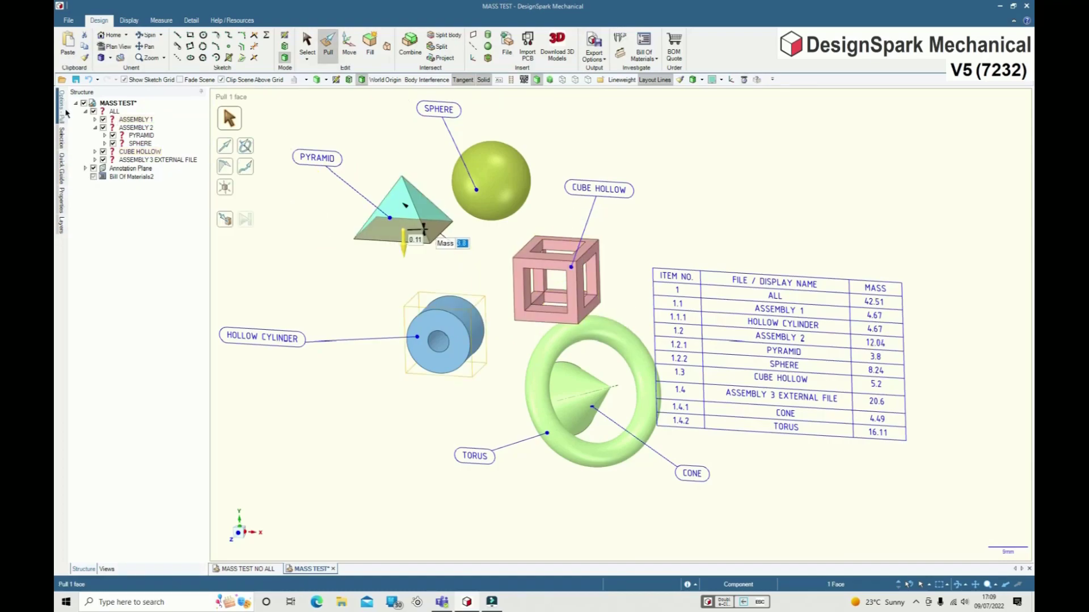
- Measure the combined mass of ASSEMBLY 2 and set it to 12 by pulling the pyramid's base face
mouse_move(63, 112)
click(134, 133)
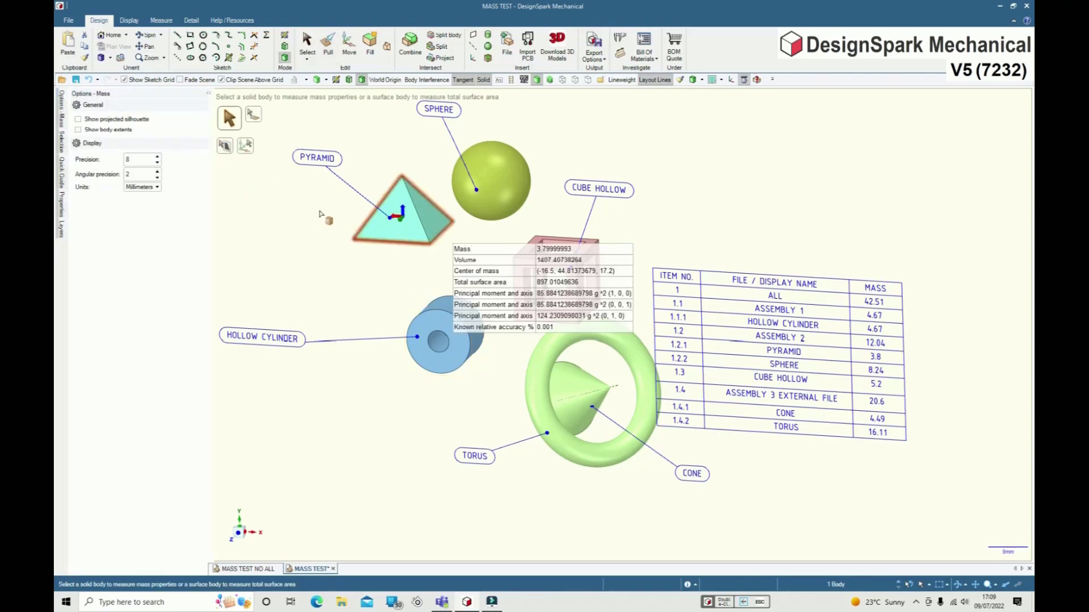
ctrl+click(141, 144)
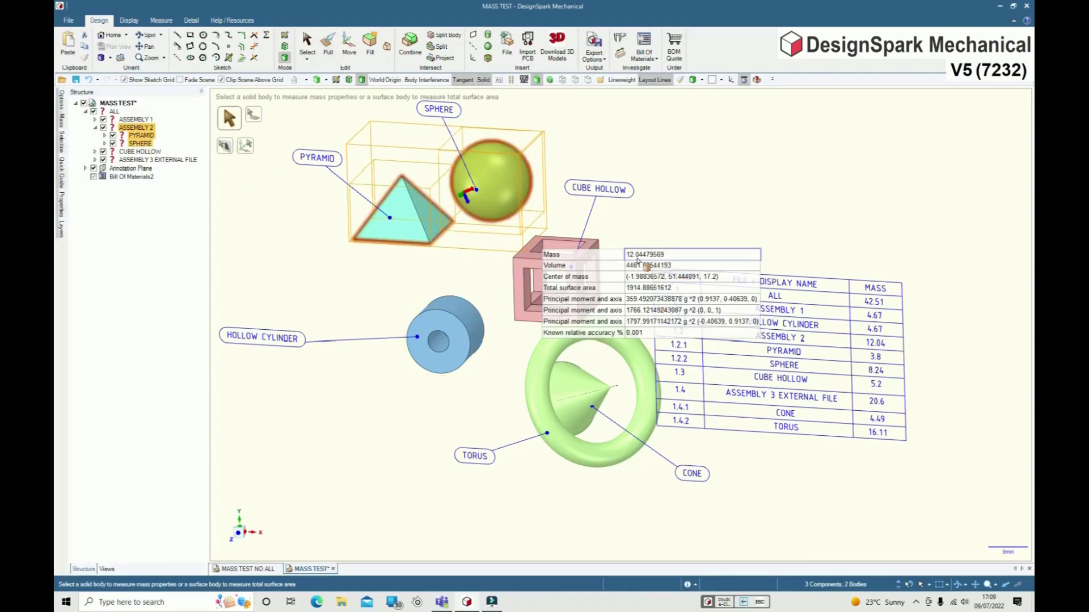
key(p)
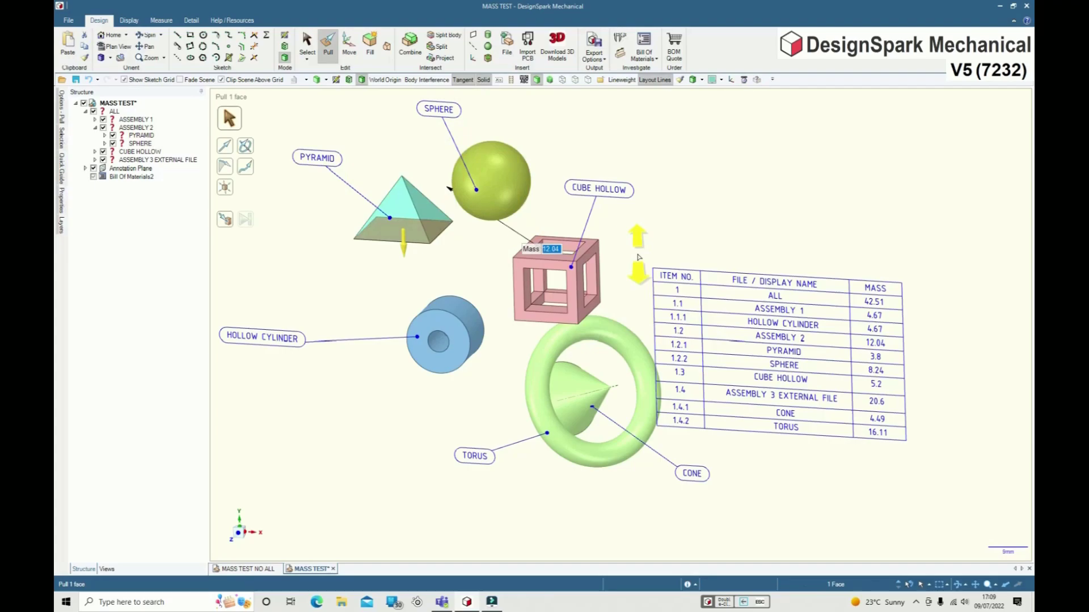
key(Return)
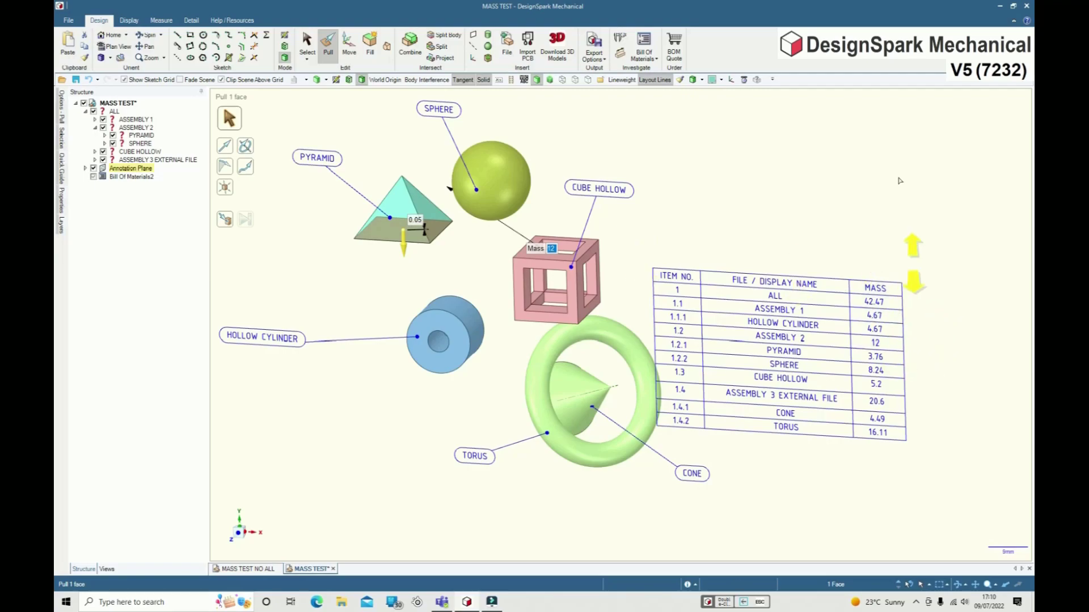
- Try to set the total mass of the ALL assembly to 43 by pulling the pyramid's base face
mouse_move(63, 119)
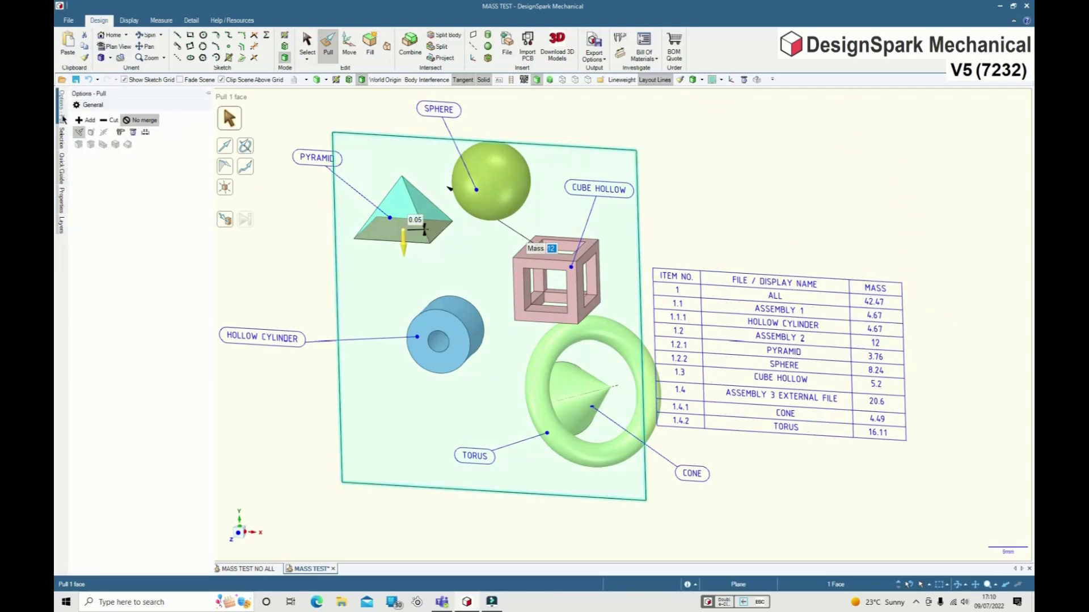
click(134, 134)
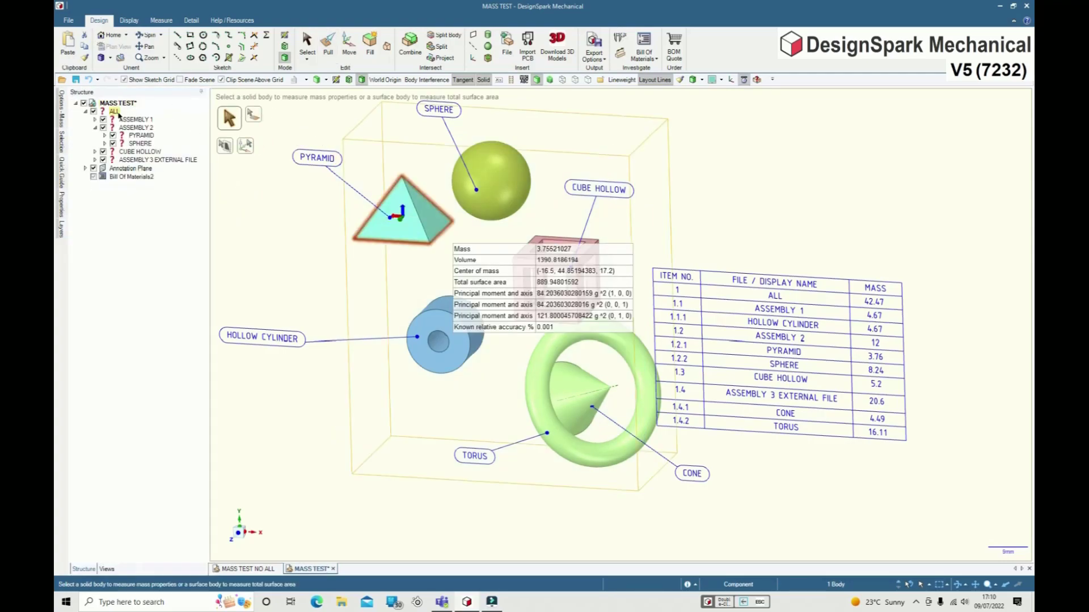
click(115, 111)
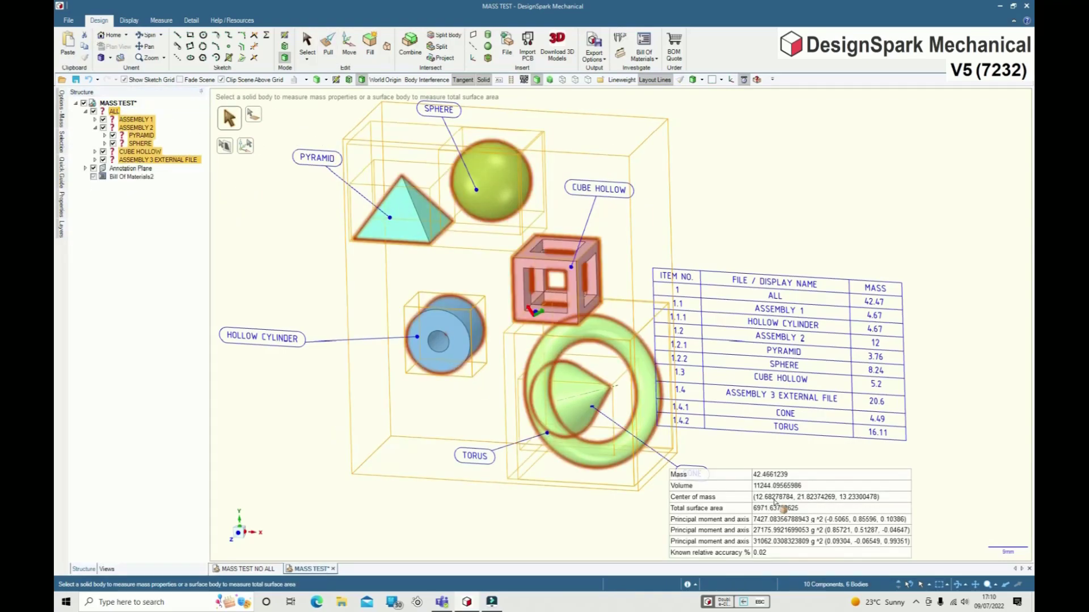
click(756, 474)
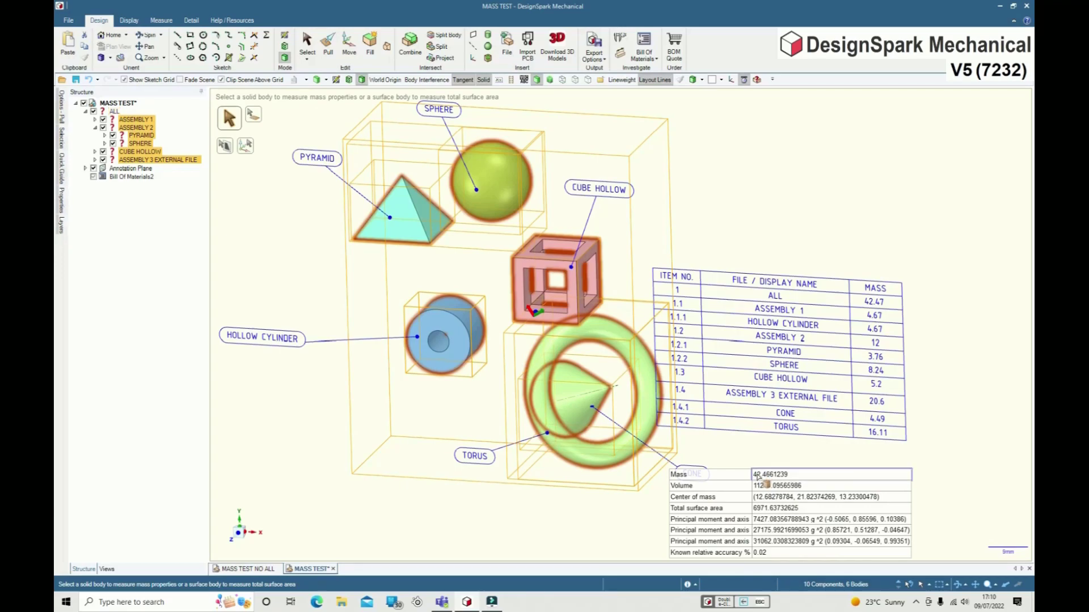
key(p)
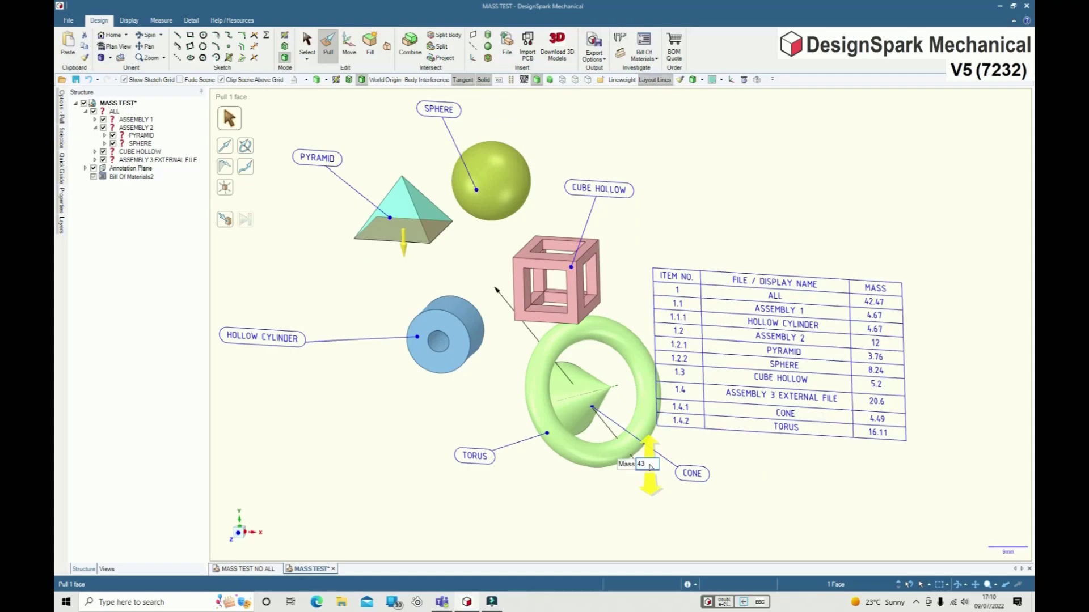
key(Return)
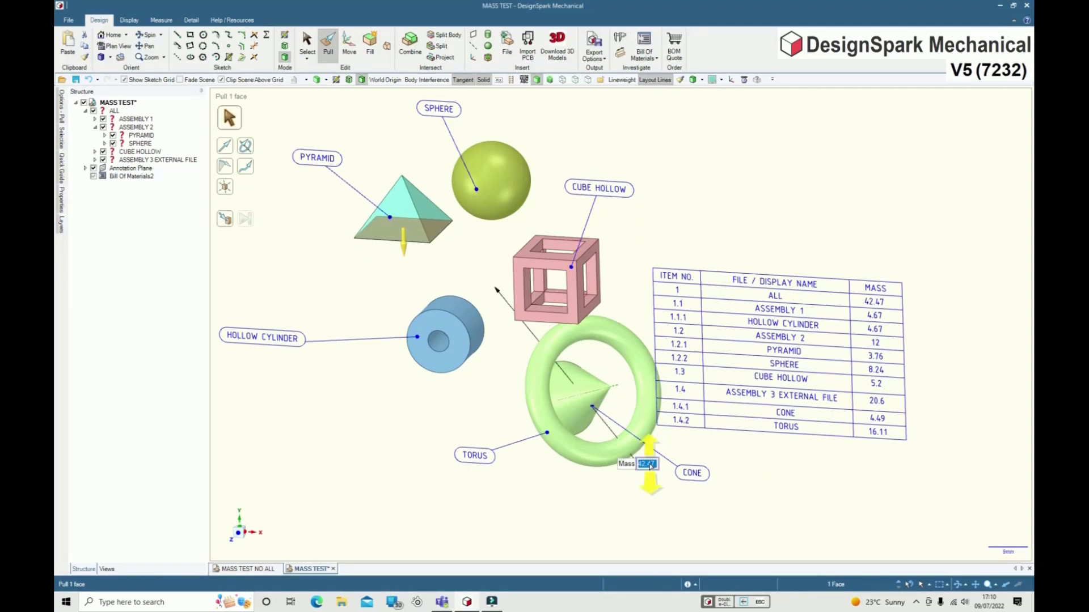
- Set the ALL assembly's driving mass to 43 so the pyramid's base face resizes, and clear the selection
text(43)
key(Return)
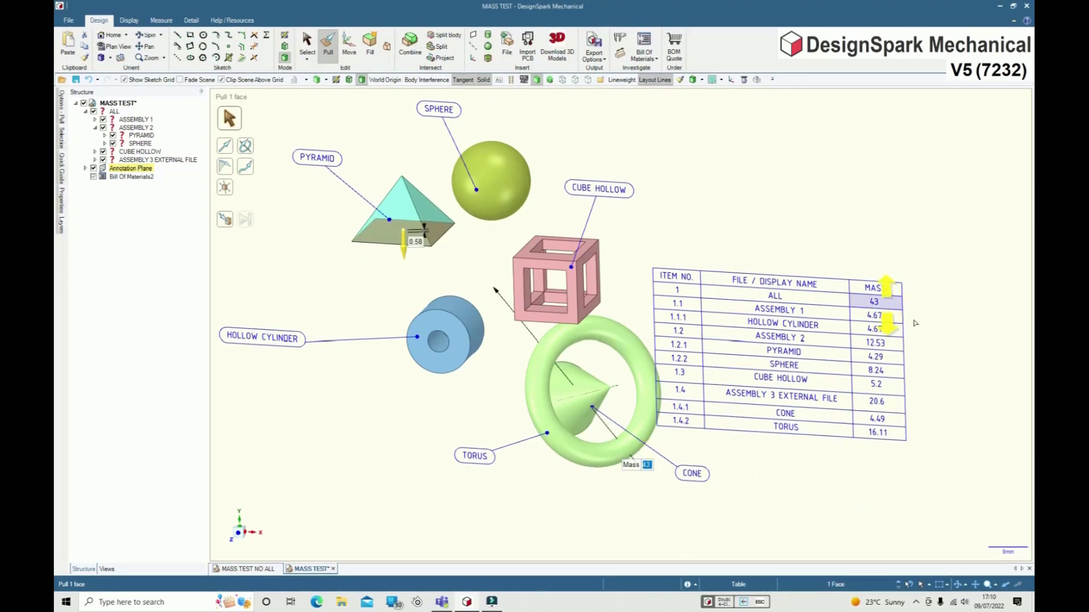
click(786, 507)
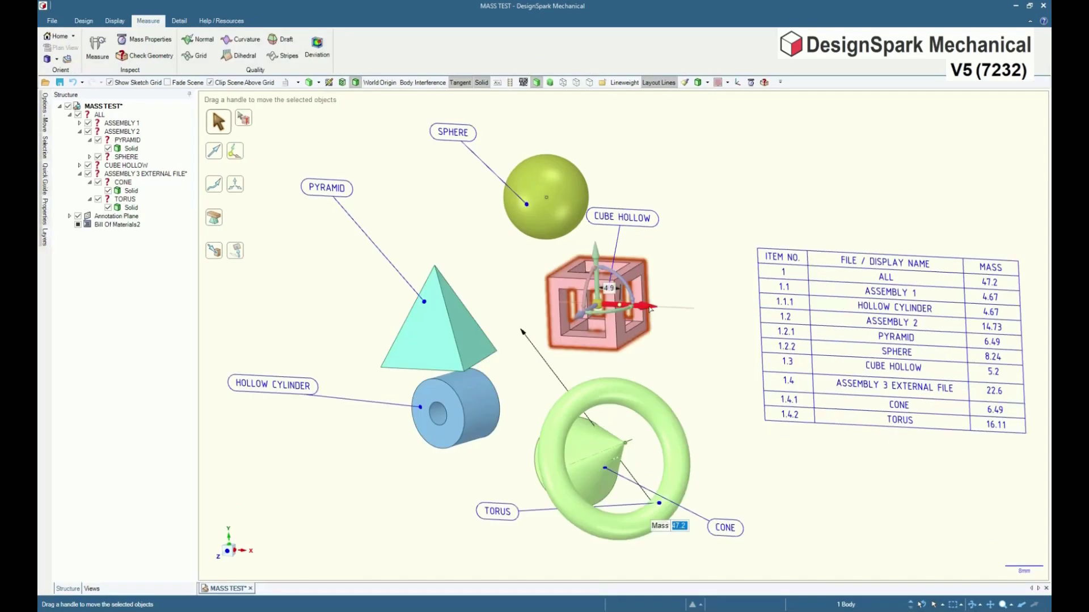
- Move the hollow cube along its X axis and about 9.5 mm along its Z axis
drag(651, 308, 628, 325)
mouse_move(628, 325)
mouse_down()
mouse_move(654, 327)
mouse_move(587, 349)
mouse_move(624, 340)
mouse_move(661, 300)
mouse_move(643, 309)
mouse_up()
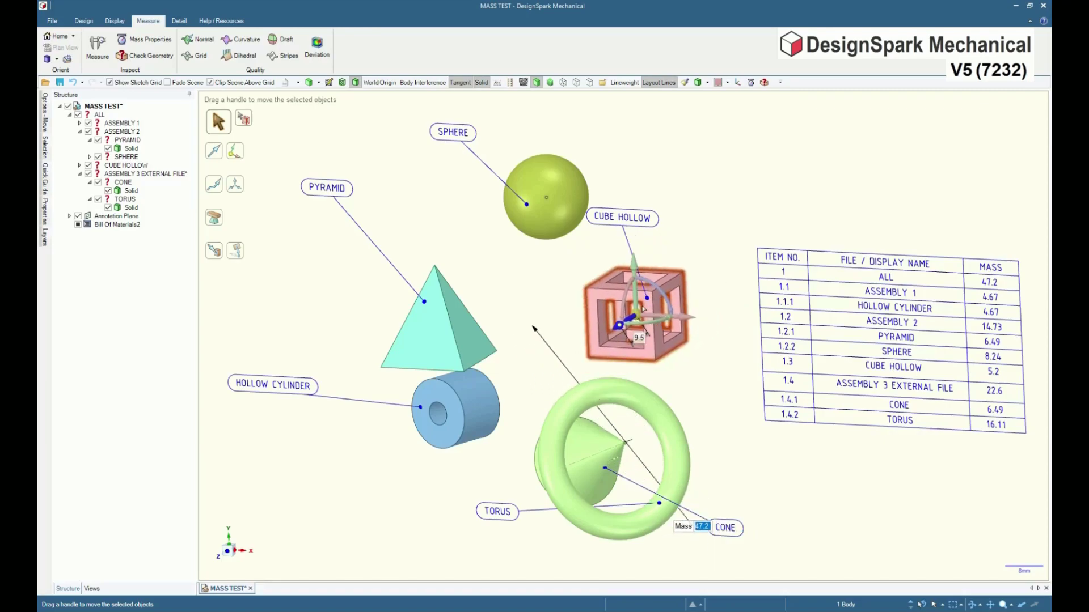
key(Escape)
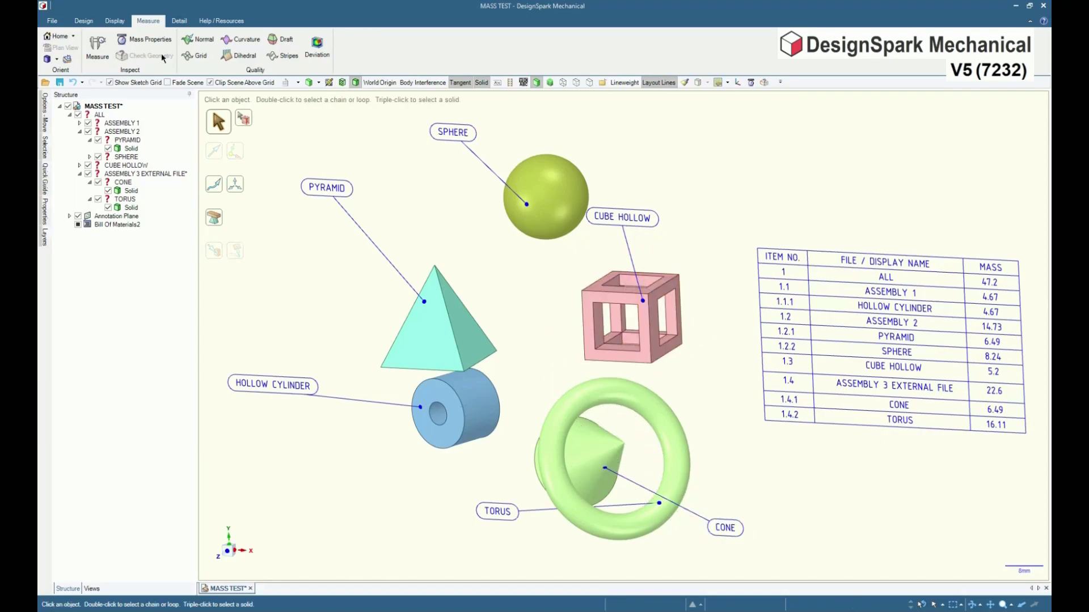
- Measure the mass properties of the ALL assembly and insert an origin at its center of mass
click(138, 41)
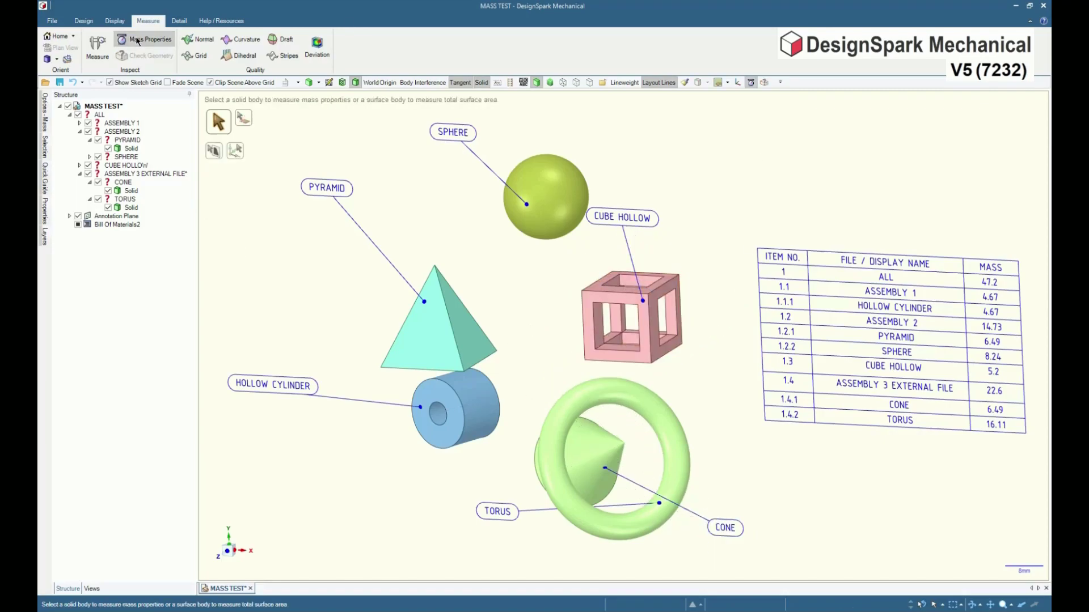
click(100, 115)
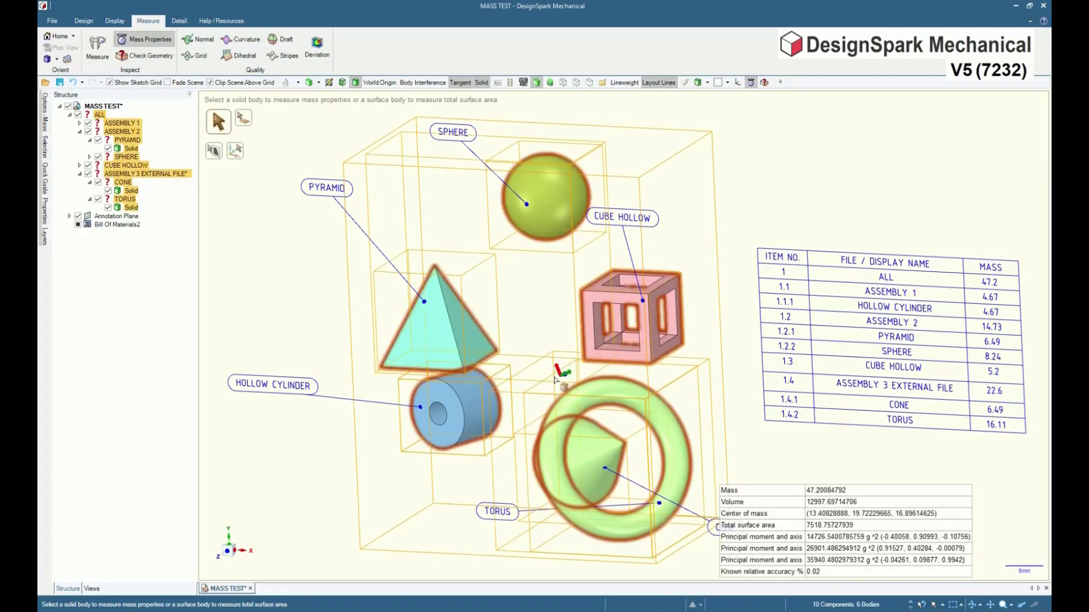
click(738, 83)
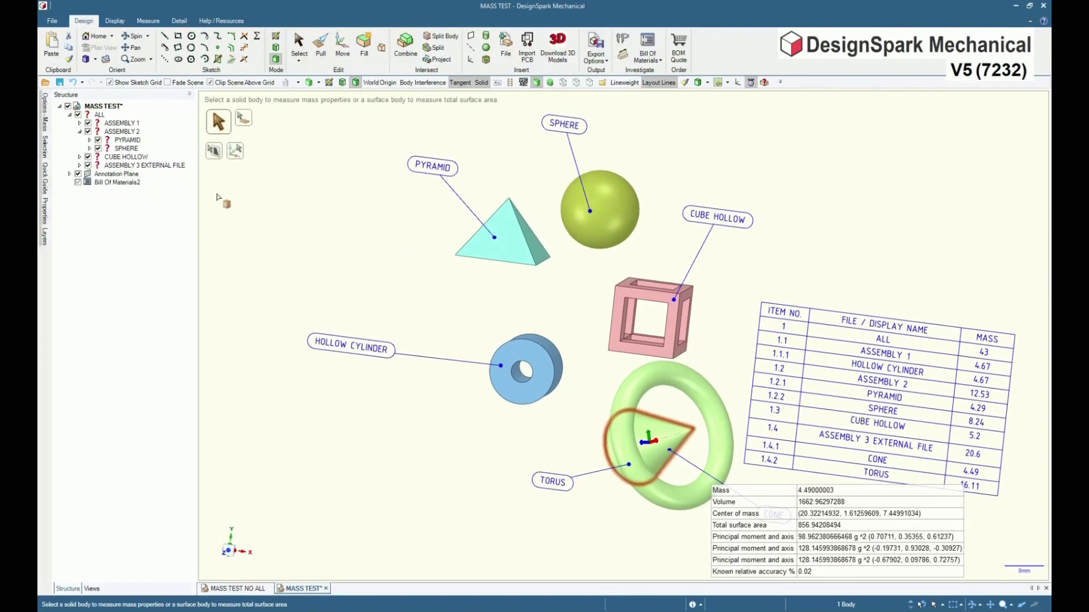
- Measure the ALL assembly's mass, use it to drive a pull of the cone's base face, and set it to 45
click(101, 115)
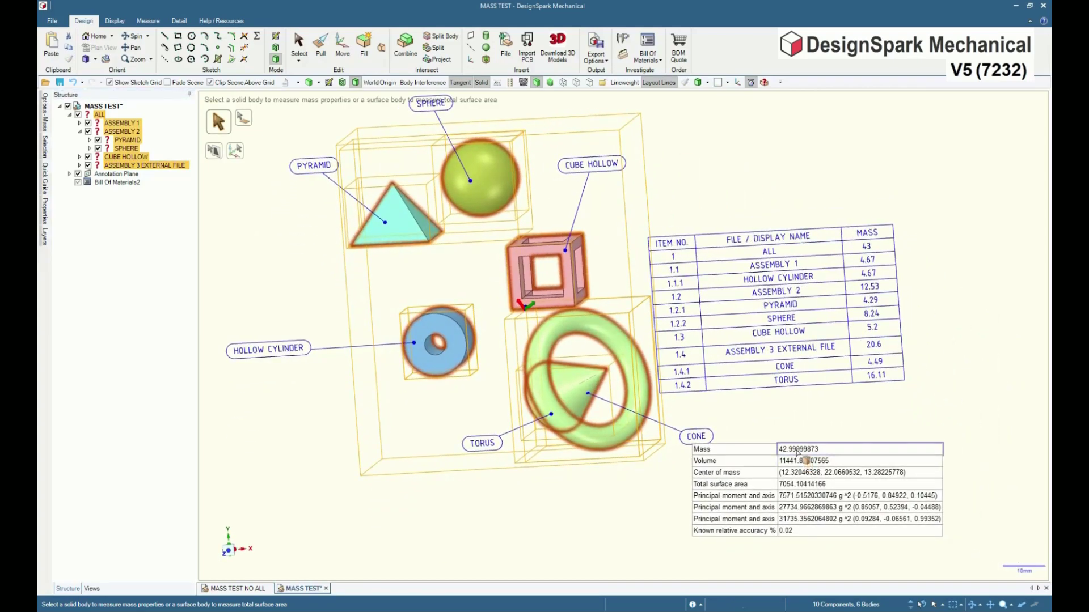
key(p)
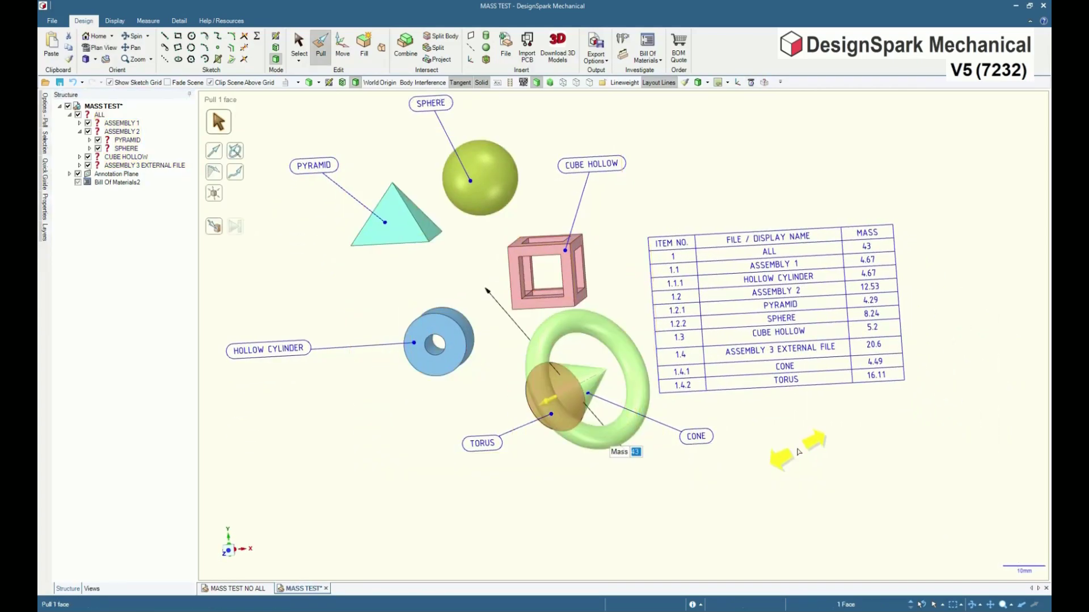
text(45)
key(Return)
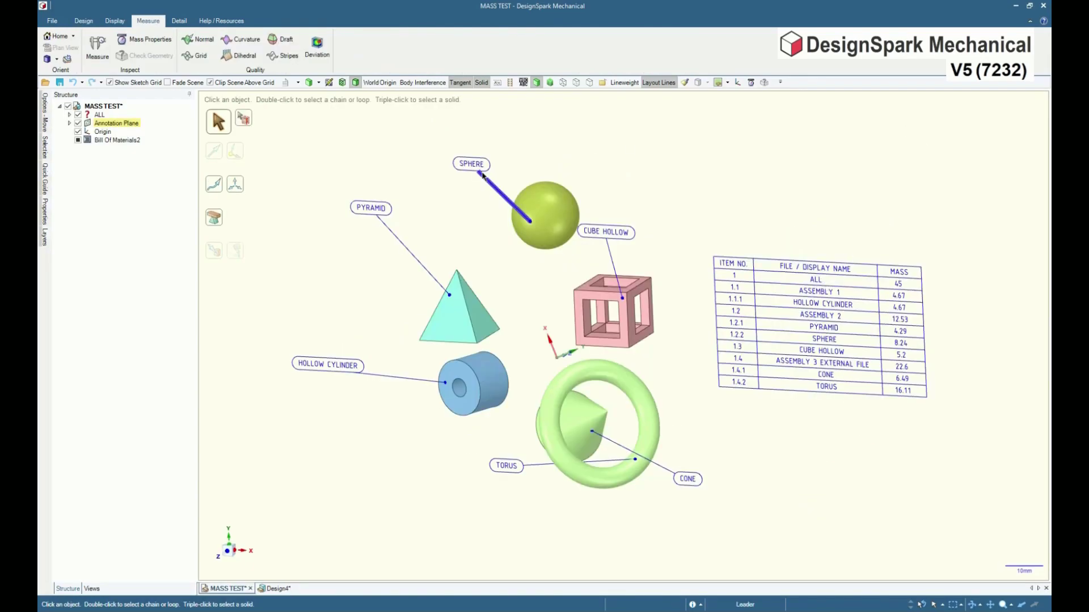
- Expand the ALL component in the structure tree and select it to examine the assemblies it contains
click(69, 116)
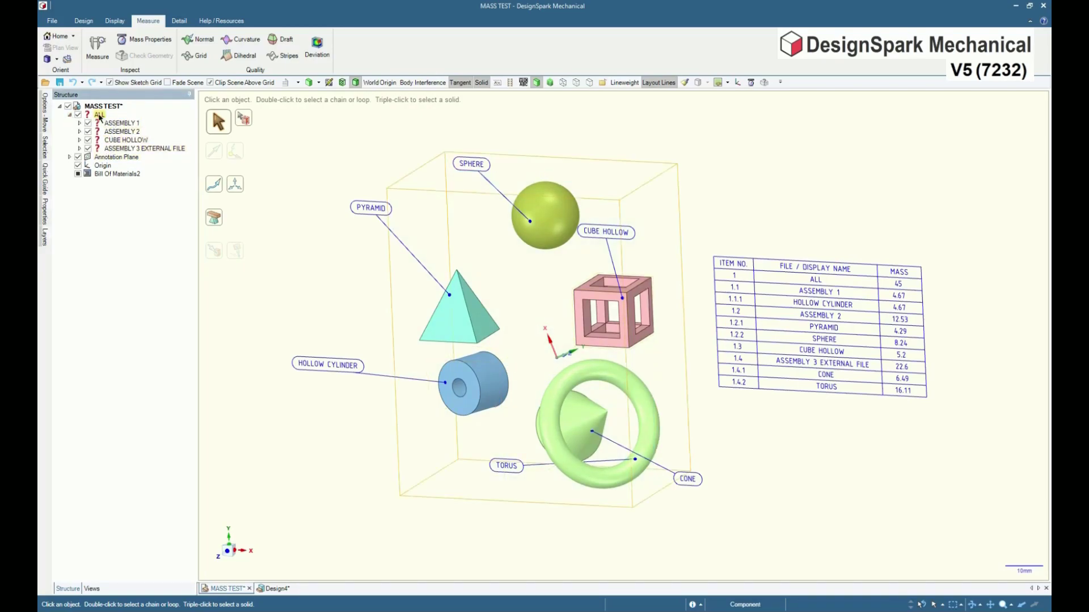
key(s)
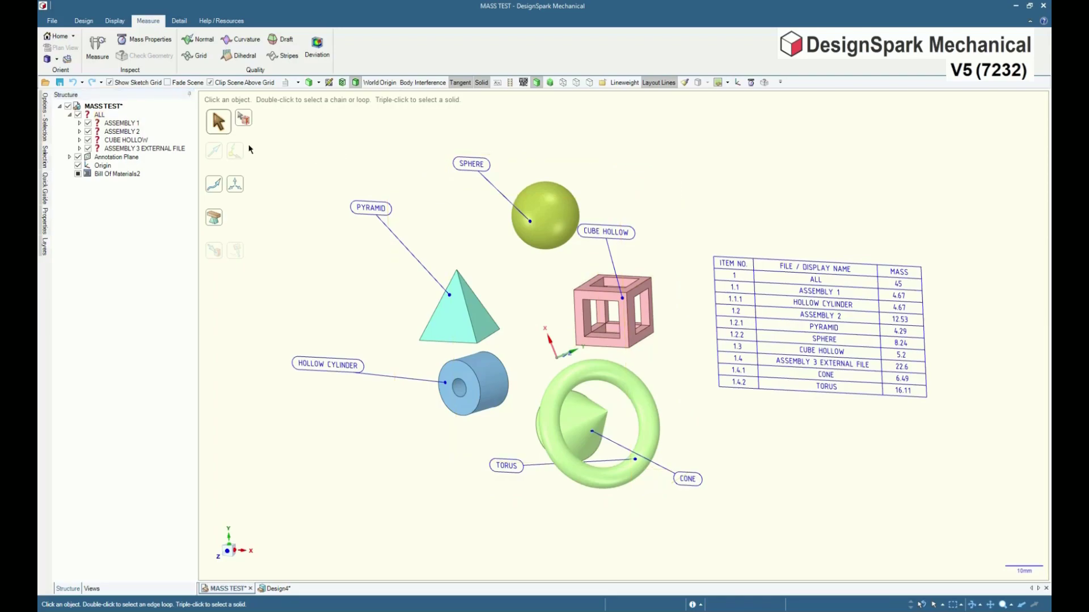
click(100, 117)
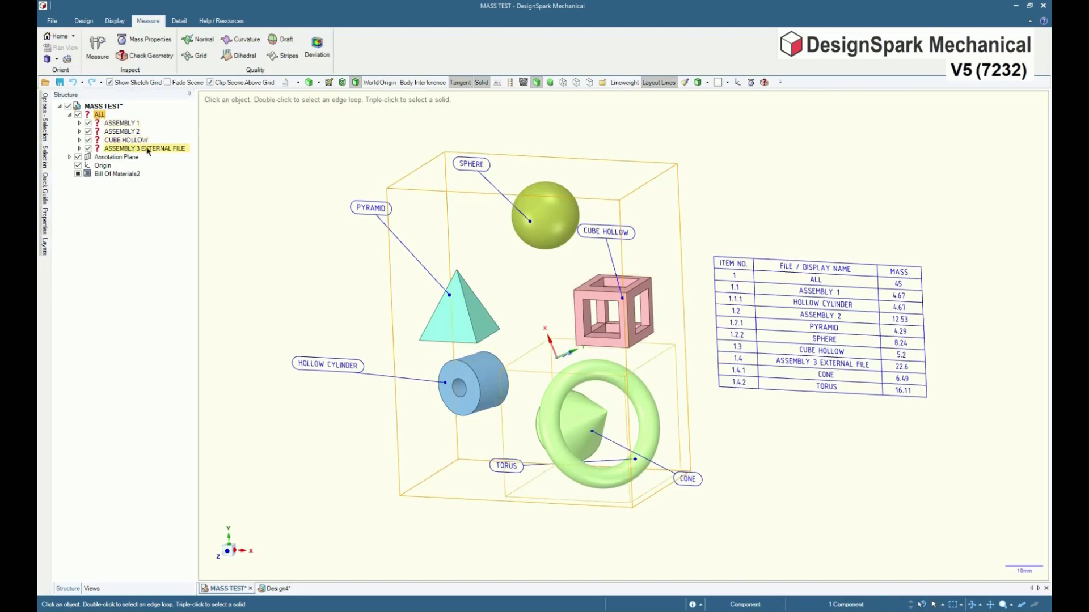
click(238, 131)
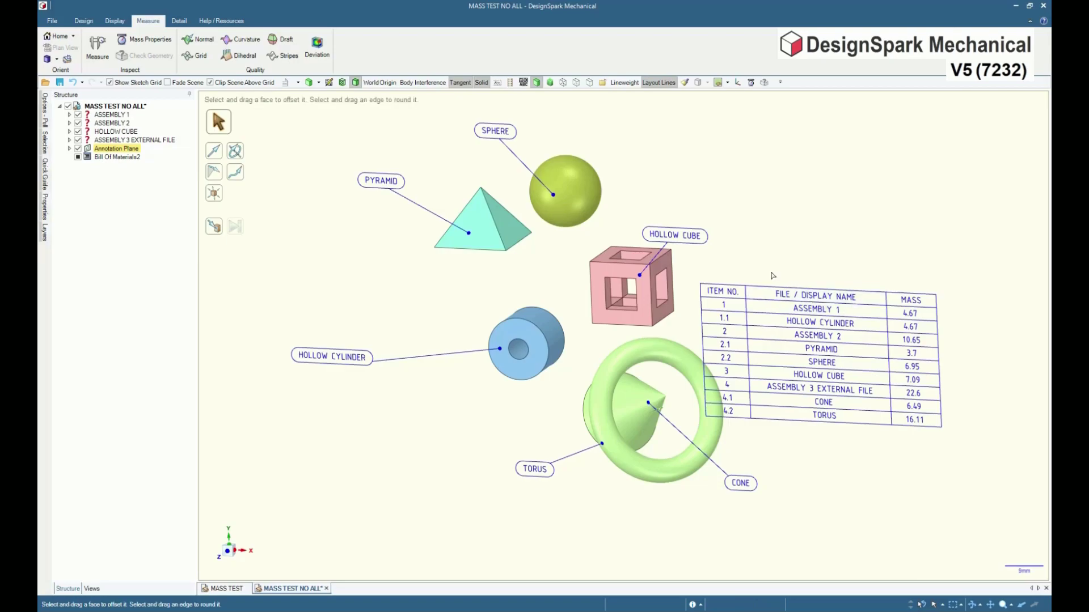
- Pull all 24 inner faces of the hollow cube using the whole MASS TEST NO ALL mass as driving dimension, and set it to 46
scroll(611, 341, up, 5)
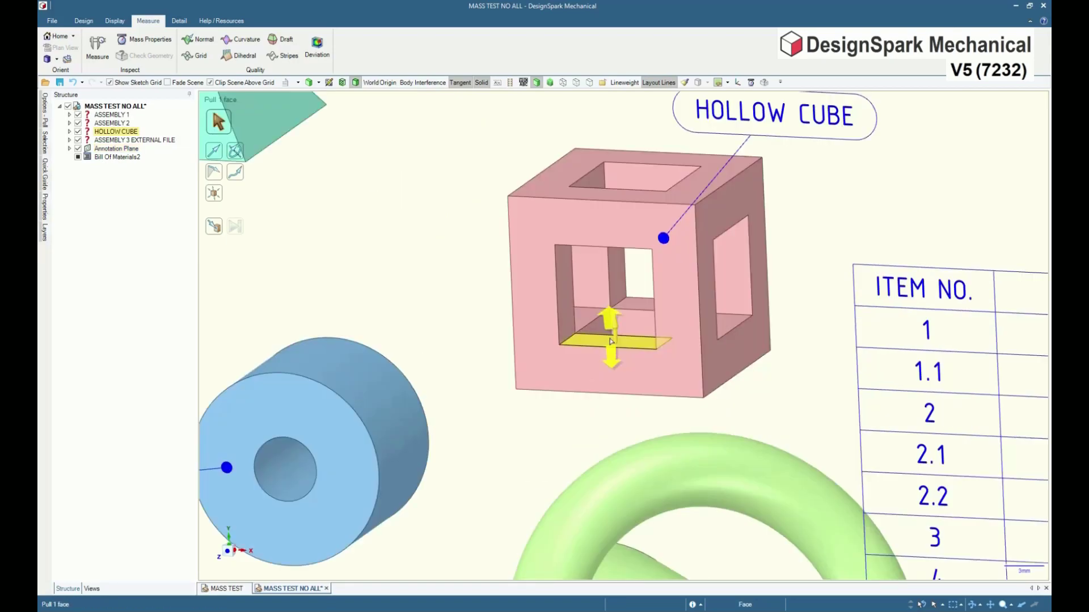
click(611, 341)
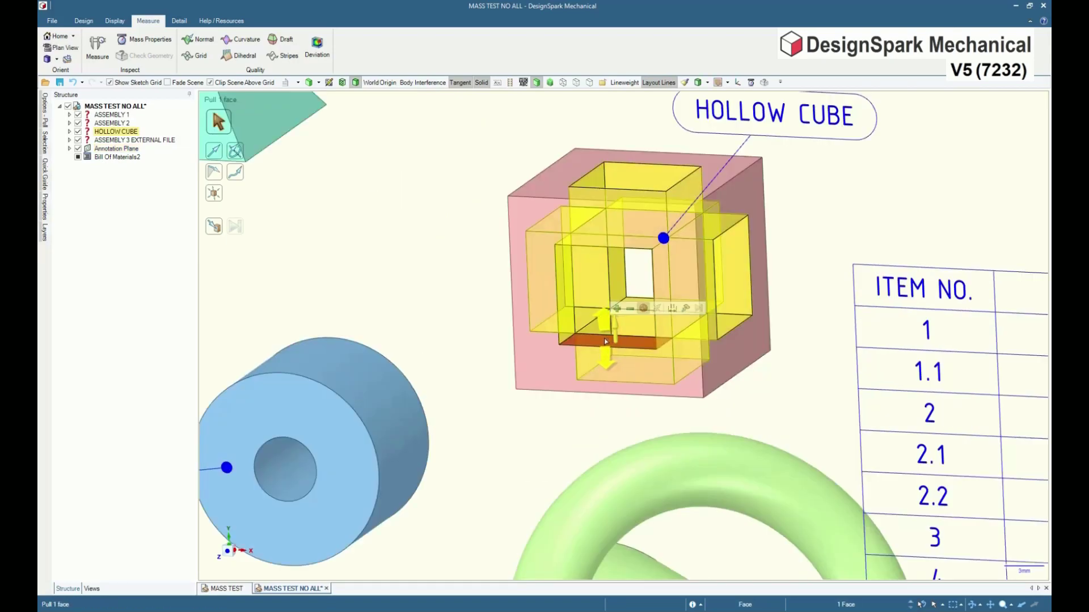
click(606, 342)
scroll(606, 342, down, 4)
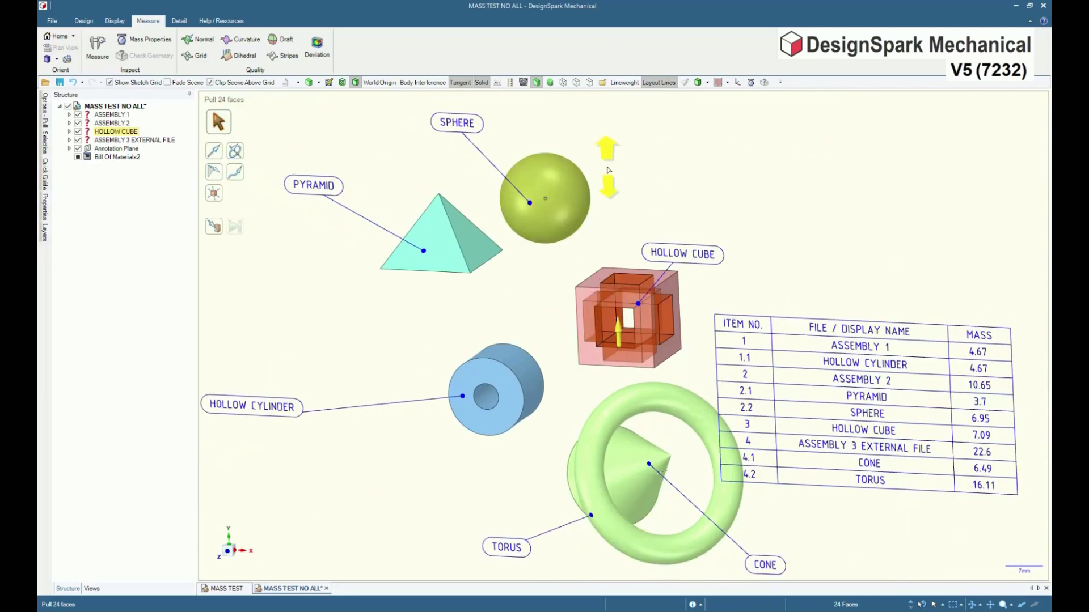
click(752, 83)
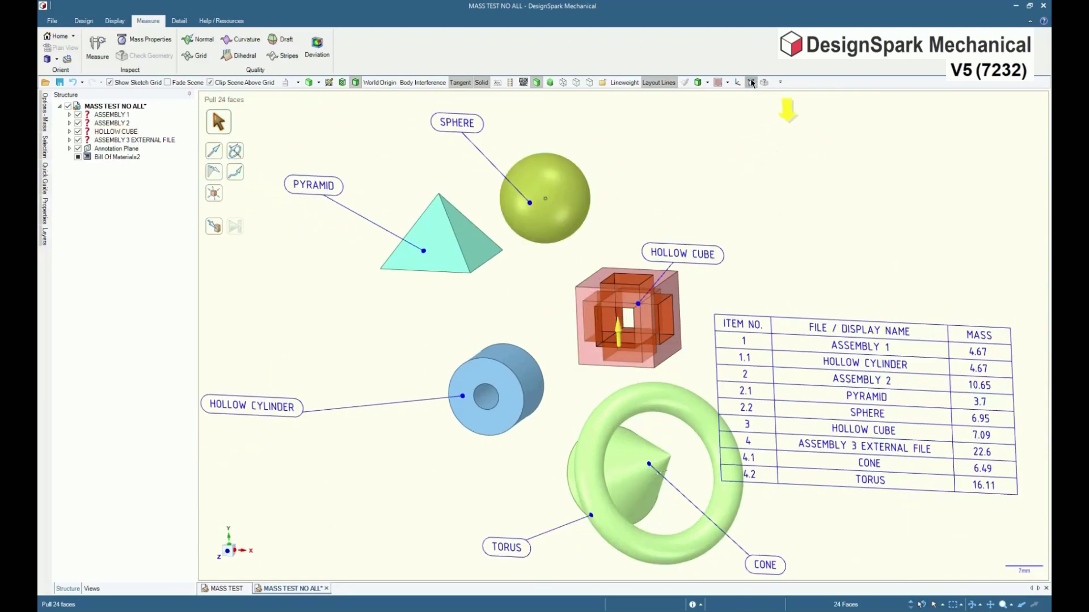
click(119, 108)
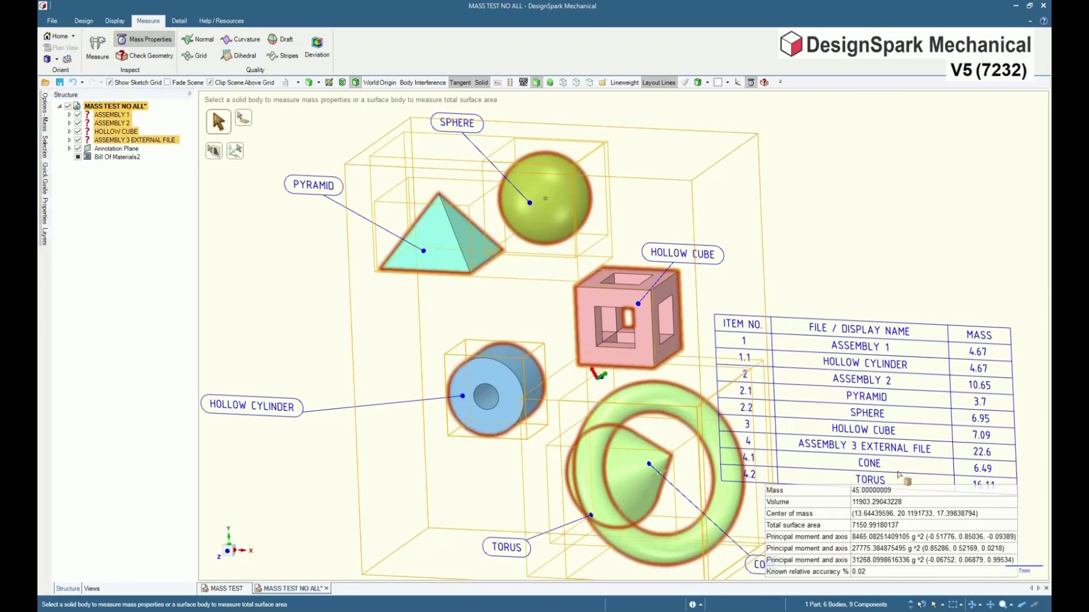
key(p)
drag(698, 514, 698, 512)
click(833, 505)
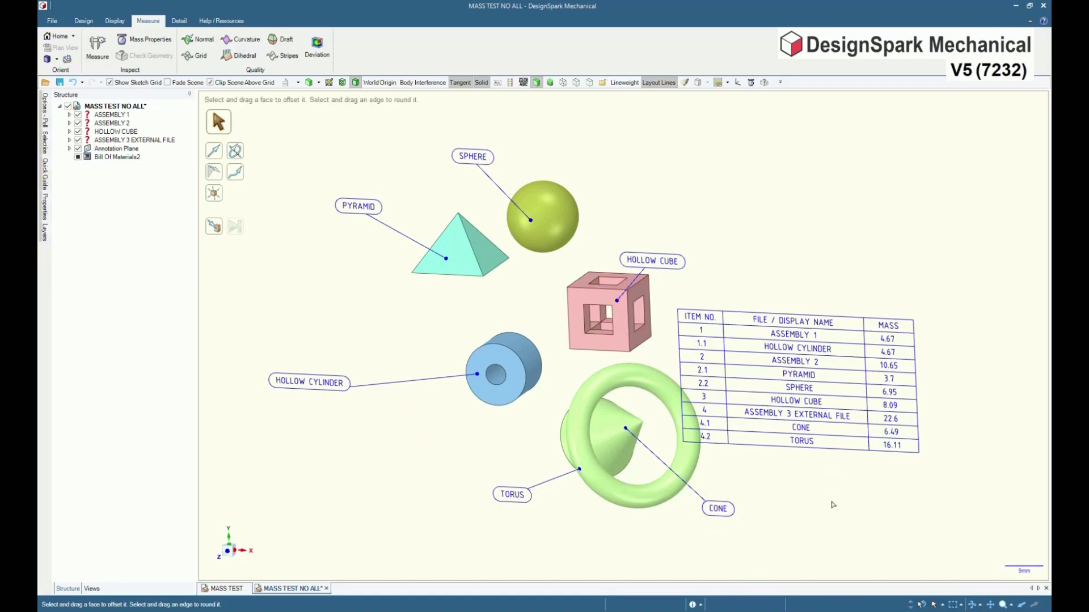
- Measure the total mass properties of the top-level MASS TEST NO ALL part
click(752, 82)
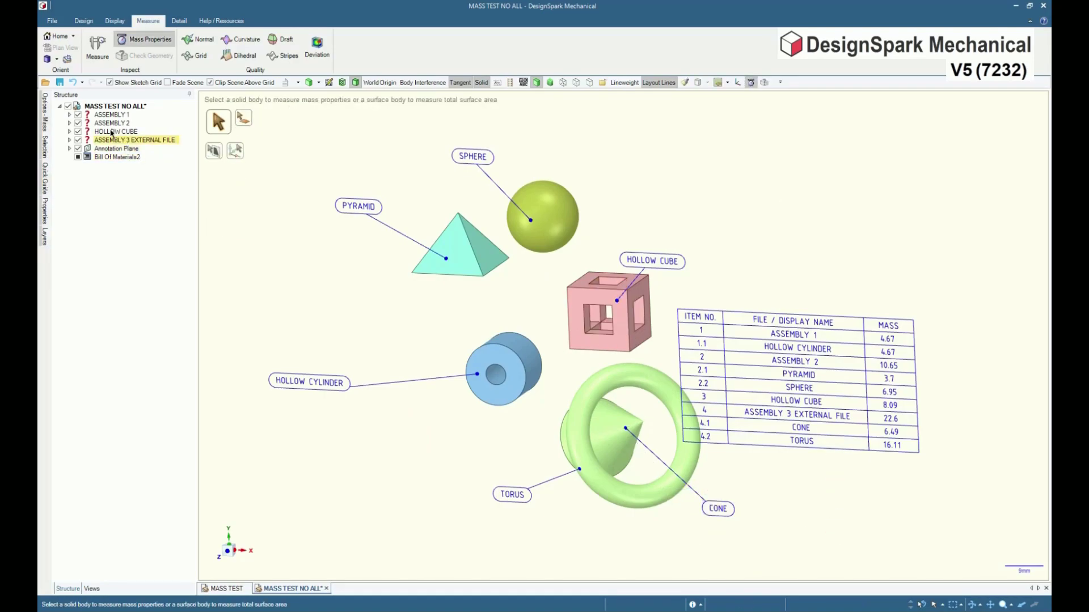
click(115, 108)
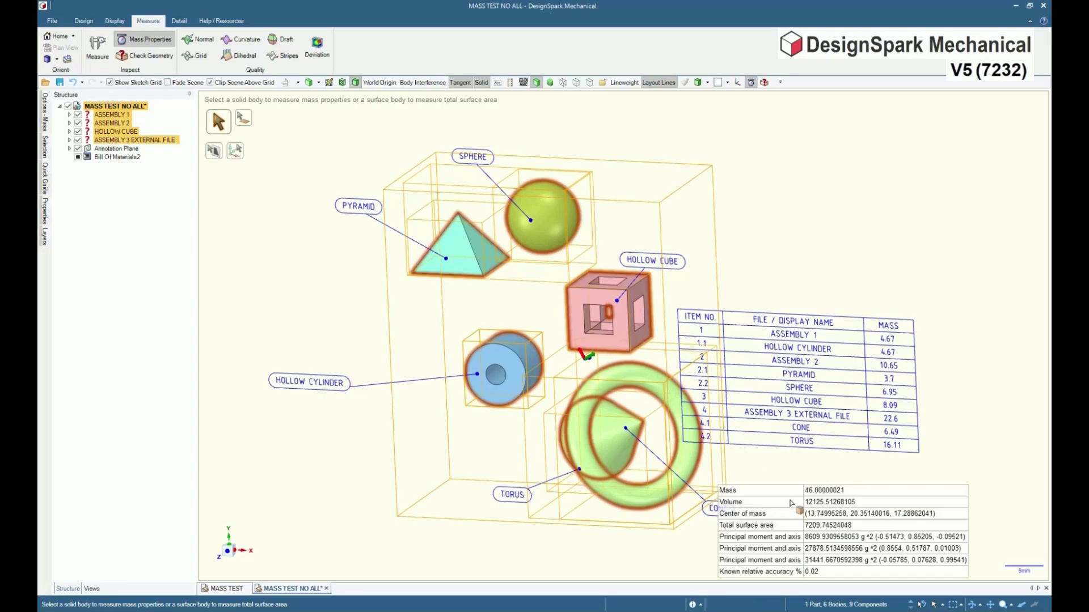
key(Escape)
- Measure the mass properties of the hollow cube, sphere, pyramid and hollow cylinder, followed by ASSEMBLY 2, ASSEMBLY 1 and the whole part
click(751, 82)
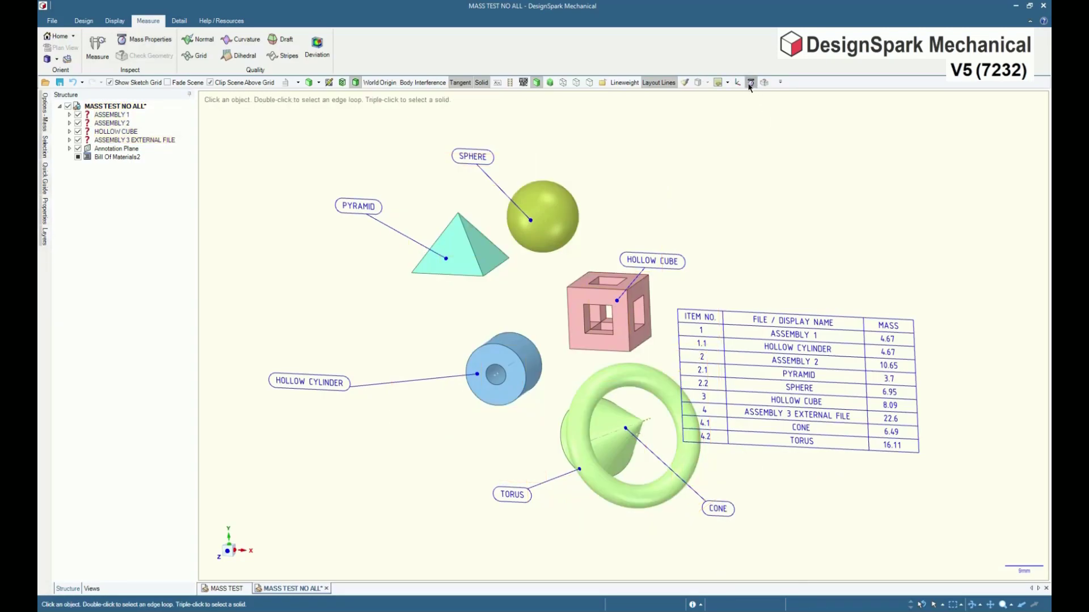
click(585, 297)
click(541, 218)
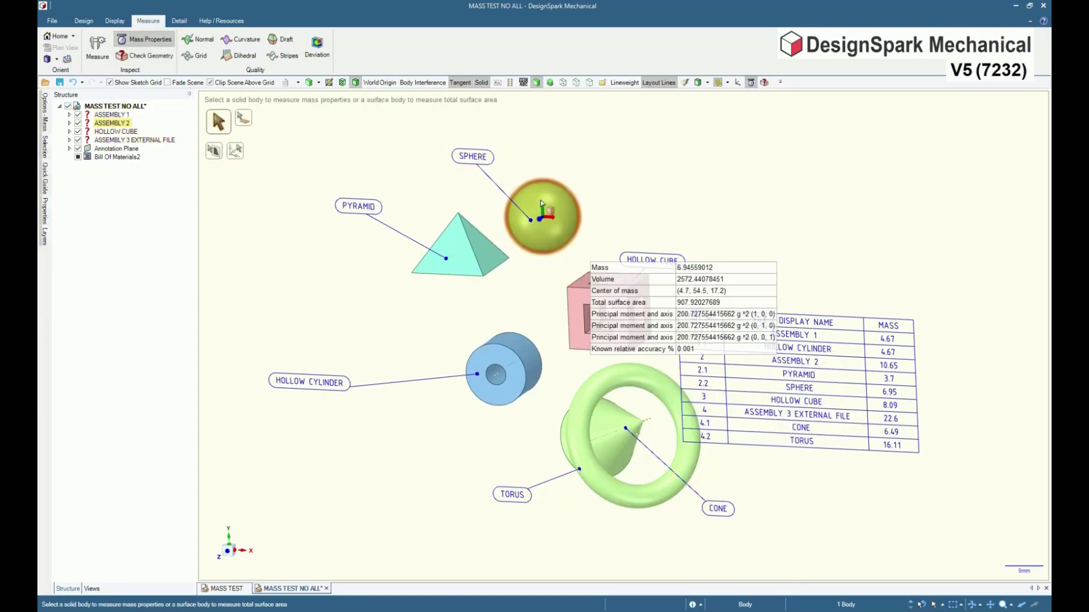
click(470, 255)
click(504, 366)
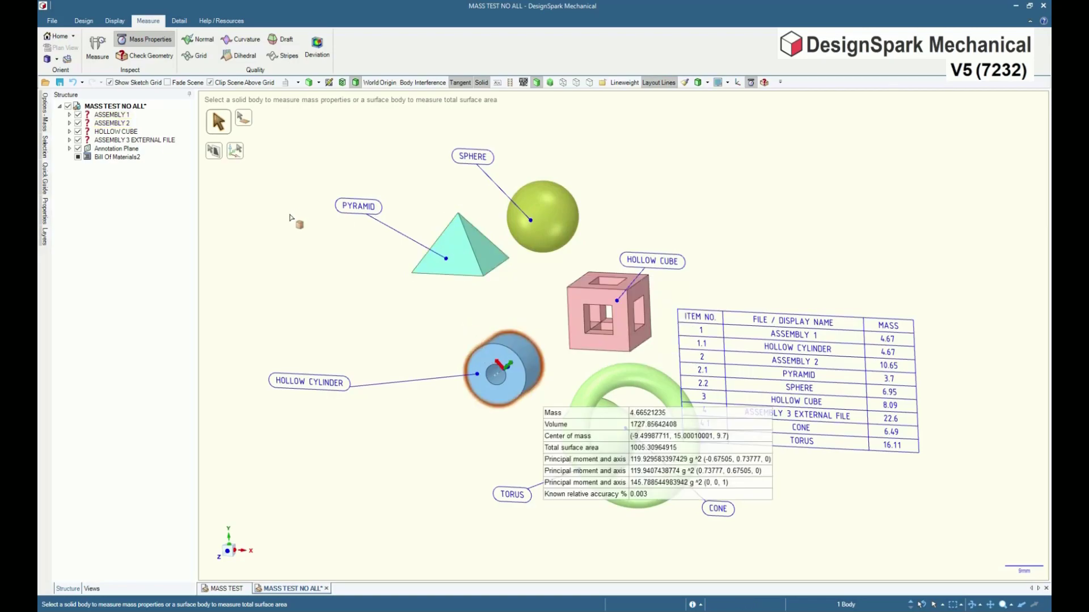
click(122, 123)
click(112, 115)
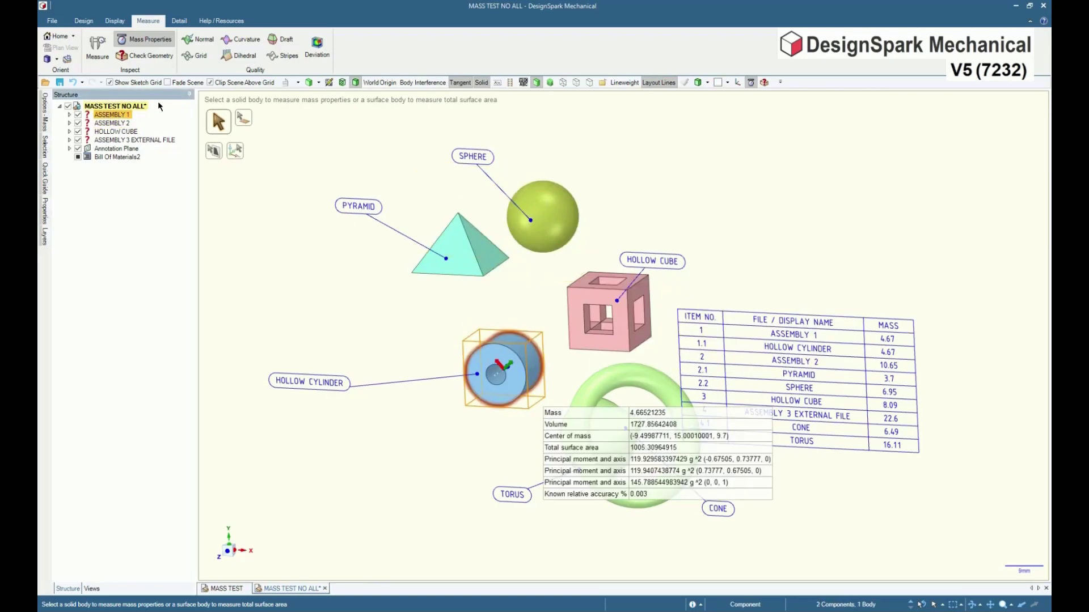
click(141, 108)
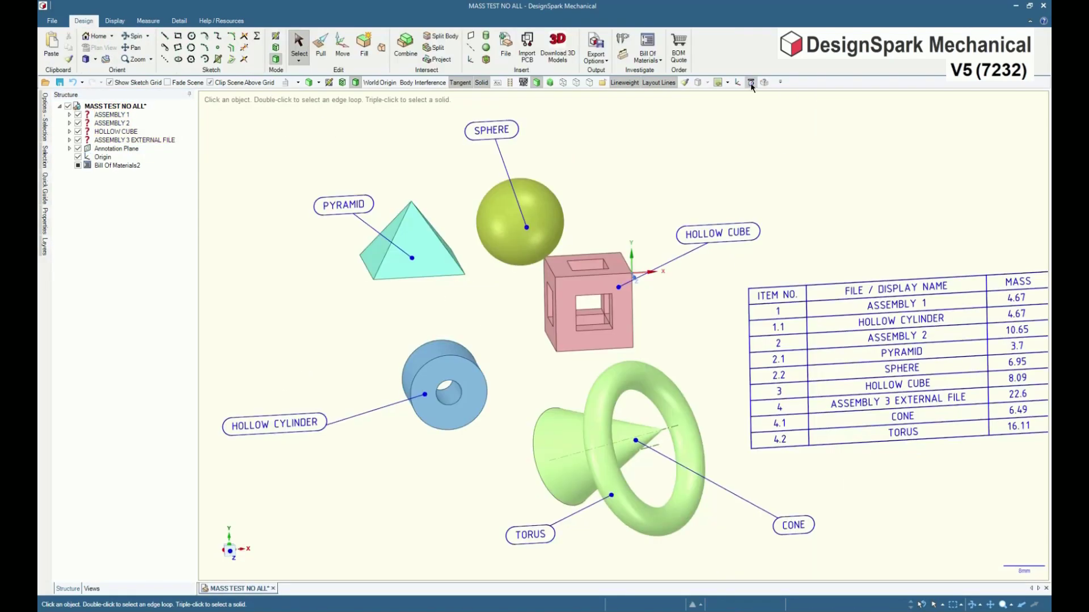
- Measure the sphere's mass properties relative to the Origin coordinate system at the hollow cube's corner
click(751, 83)
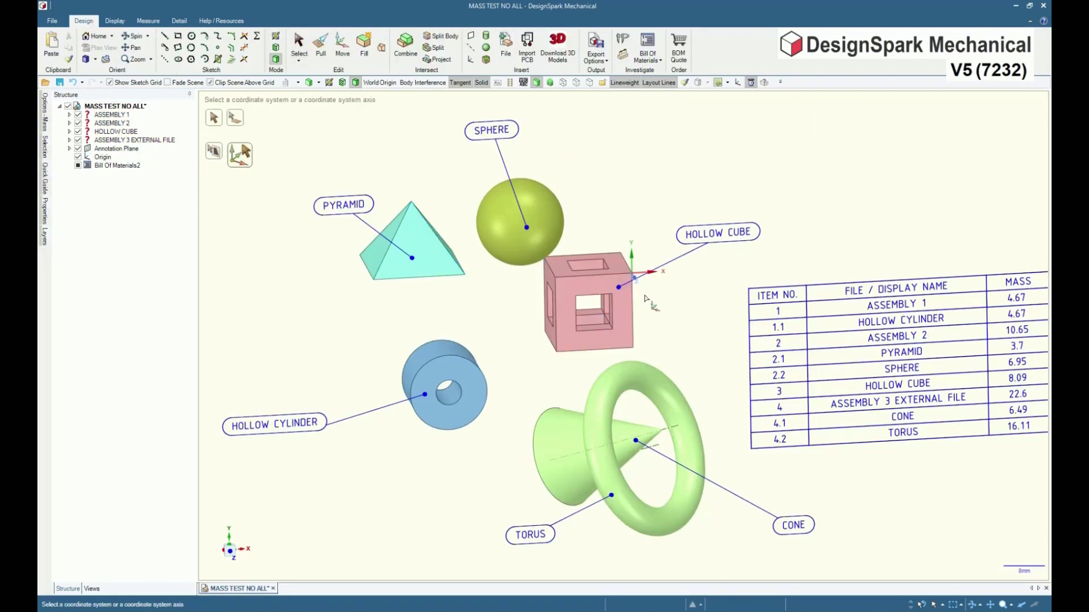
click(635, 278)
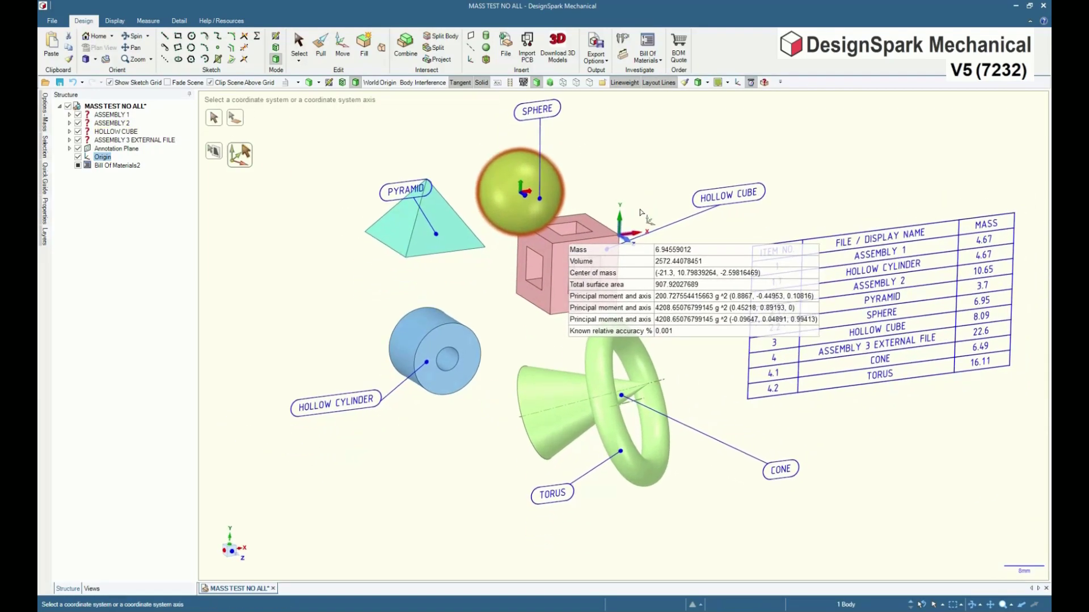
click(635, 233)
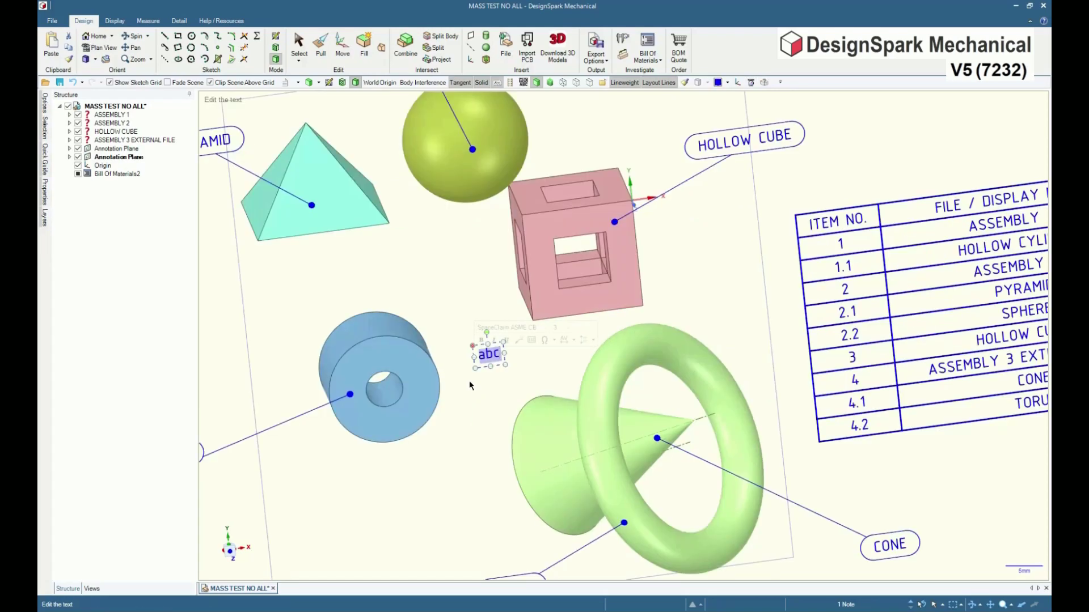
- Replace the placeholder note text with the sphere's measured mass properties and move the note below the torus
key(BackSpace)
text(Mass: 6.94559012 Volume: 2572.44078451 Center of mass: (-21.3, 10.79839264, -2.59816469) Total surface area: 907.92027689 Principal moment and axis: 200.727554415663 g ^2 (0.8867, -0.44953, 0.10816) Principal moment and axis: 4208.65076799145 g ^2 (0.45218, 0.89193, 0) Principal moment and axis: 4208.65076799145 g ^2 (-0.09647, 0.04891, 0.99413) Known relative accuracy %: 0.001)
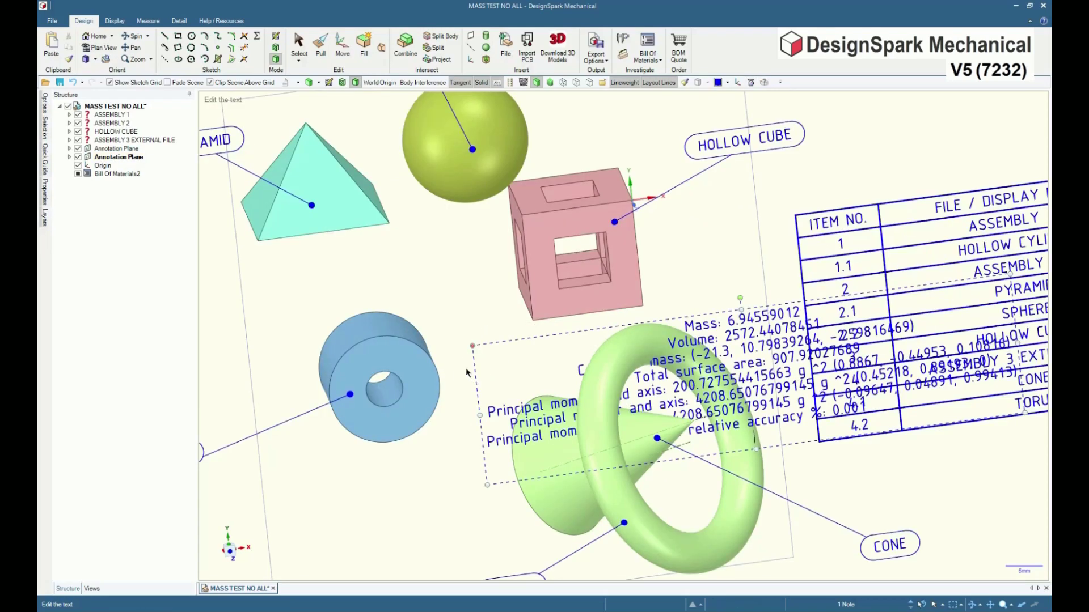
scroll(647, 151, down, 3)
drag(677, 254, 454, 474)
middle_drag(454, 474, 694, 457)
click(694, 458)
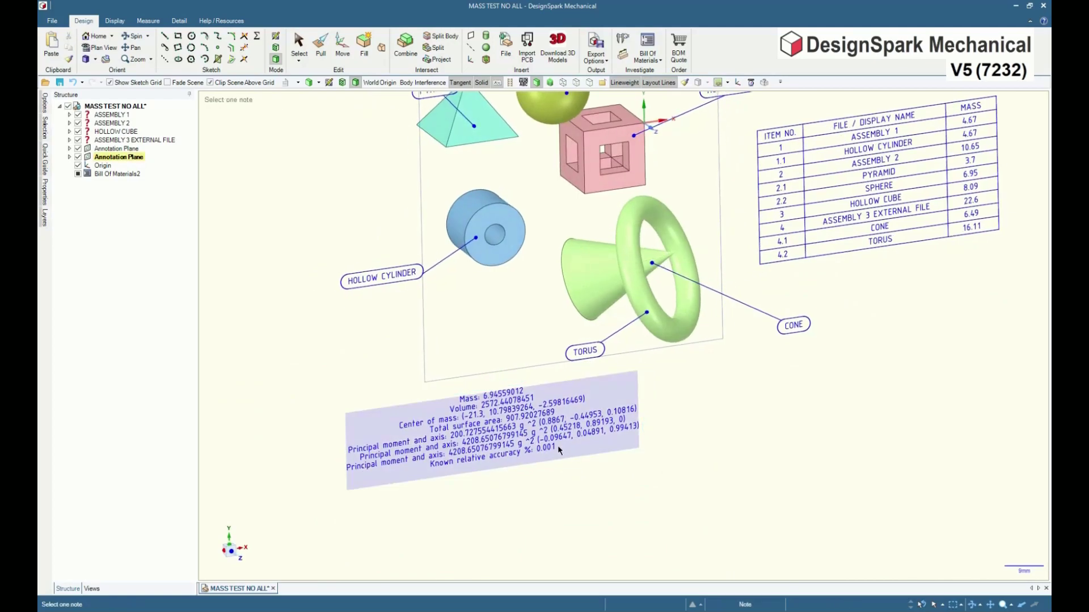
- Open the mass properties note for editing, select its text from the end backwards, and delete the selection
click(557, 446)
drag(556, 446, 345, 412)
key(Delete)
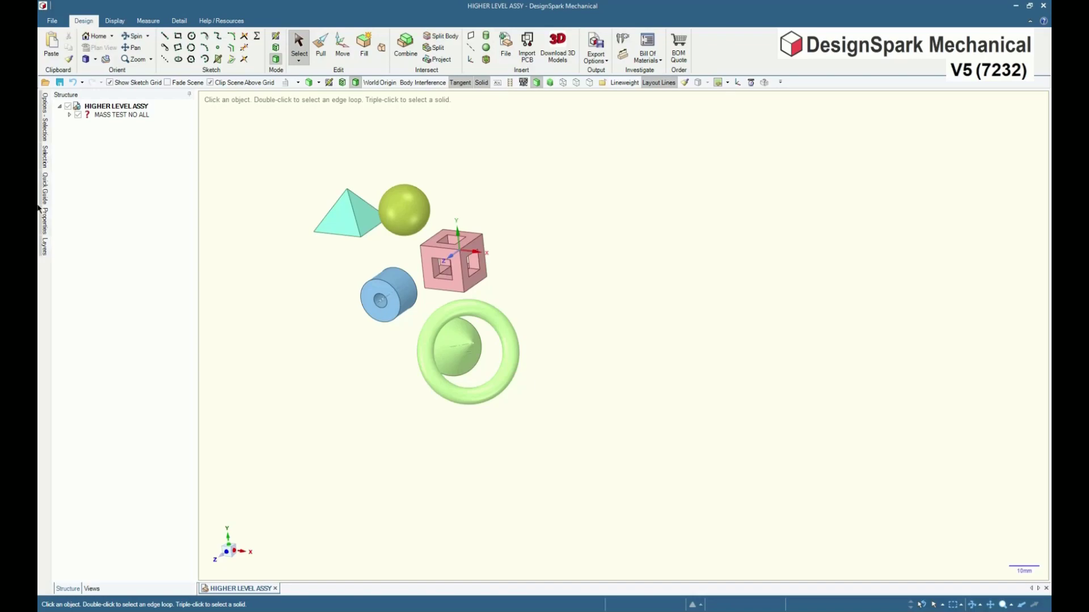
- Expand MASS TEST NO ALL within HIGHER LEVEL ASSY to examine its components, and collapse it again
click(70, 115)
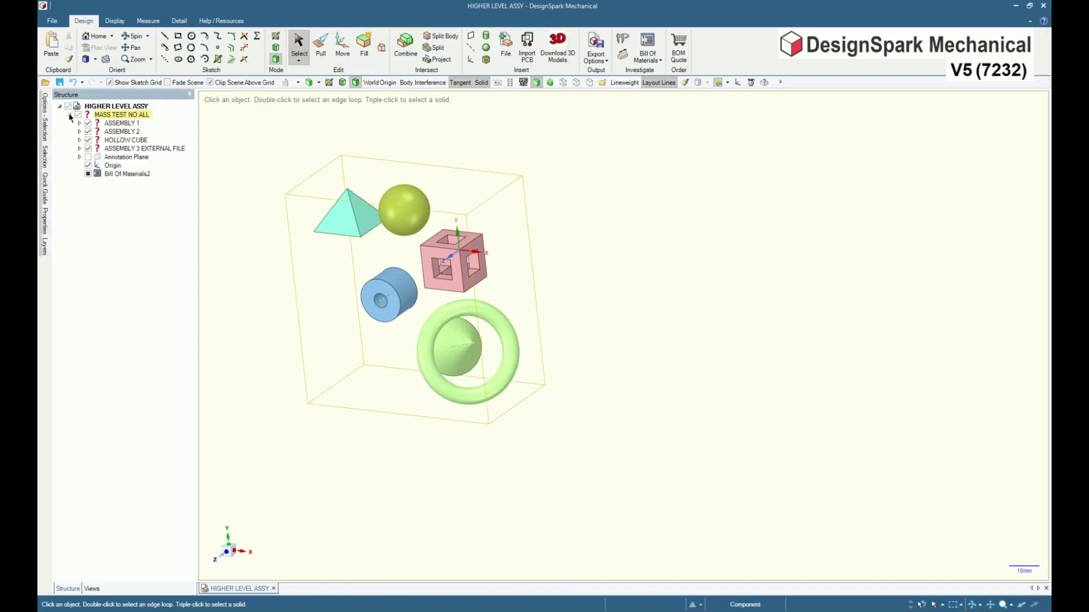
click(69, 115)
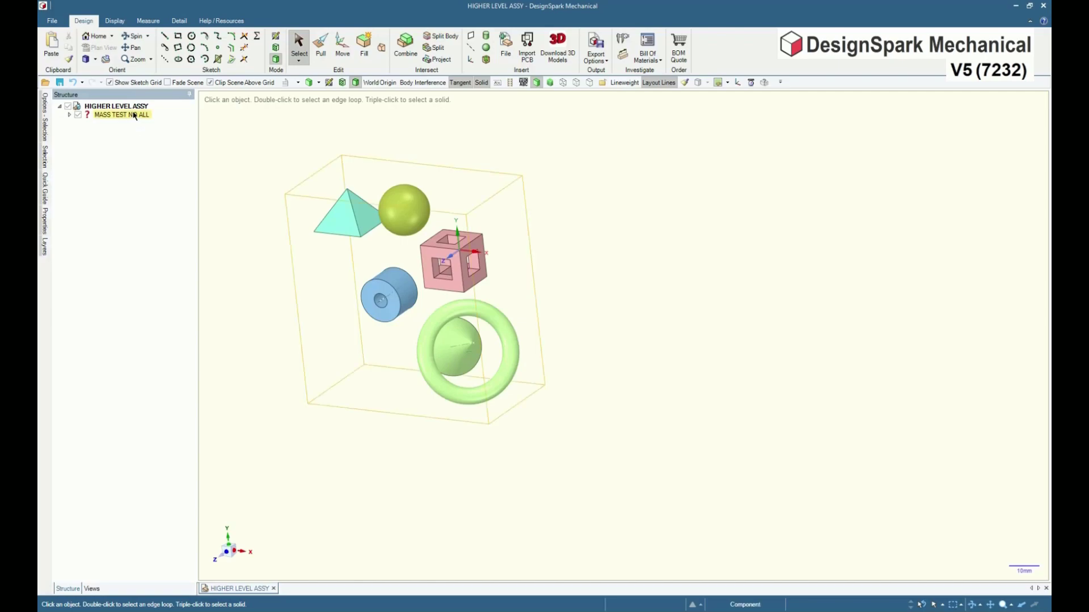
- Insert a bill of materials using the ITEM-FILE NAME-DISPLAY NAME-MASS-INDENTED template on a plane through the assembly, and place the table beside the parts
key(z)
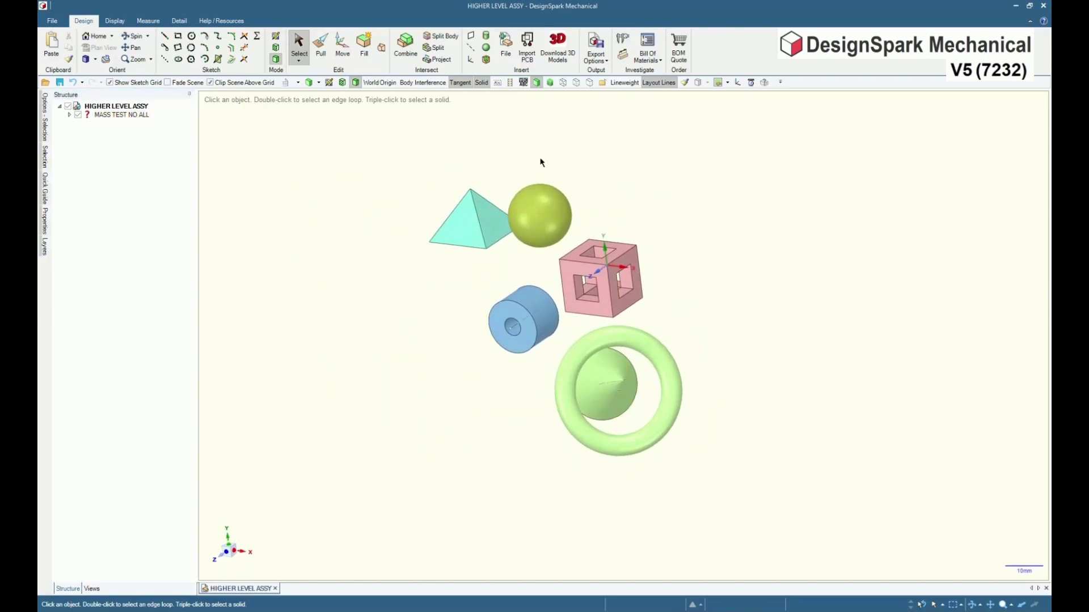
click(661, 60)
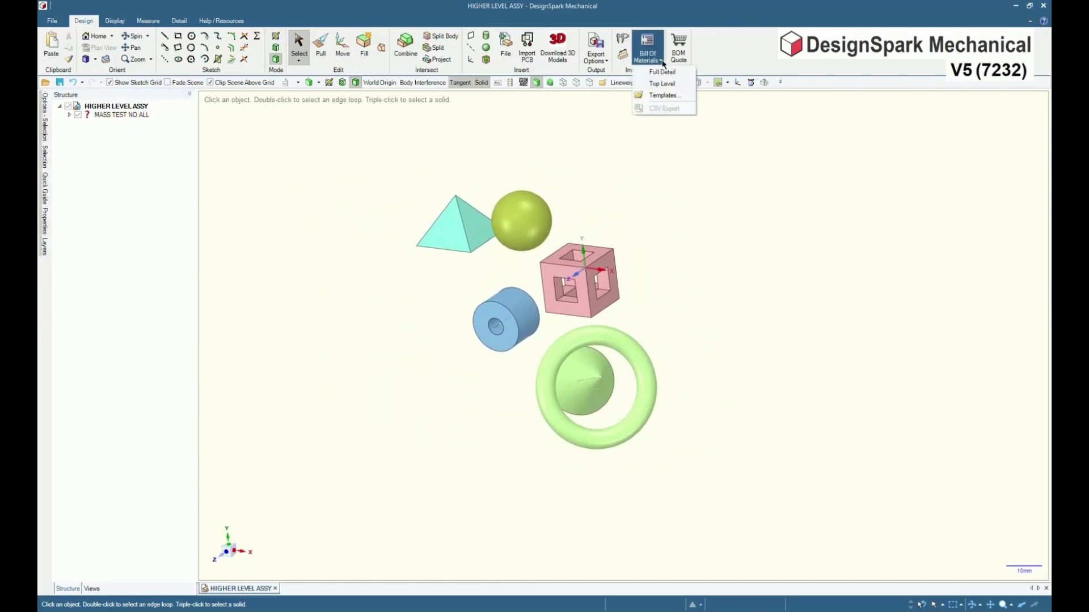
click(661, 96)
double_click(244, 143)
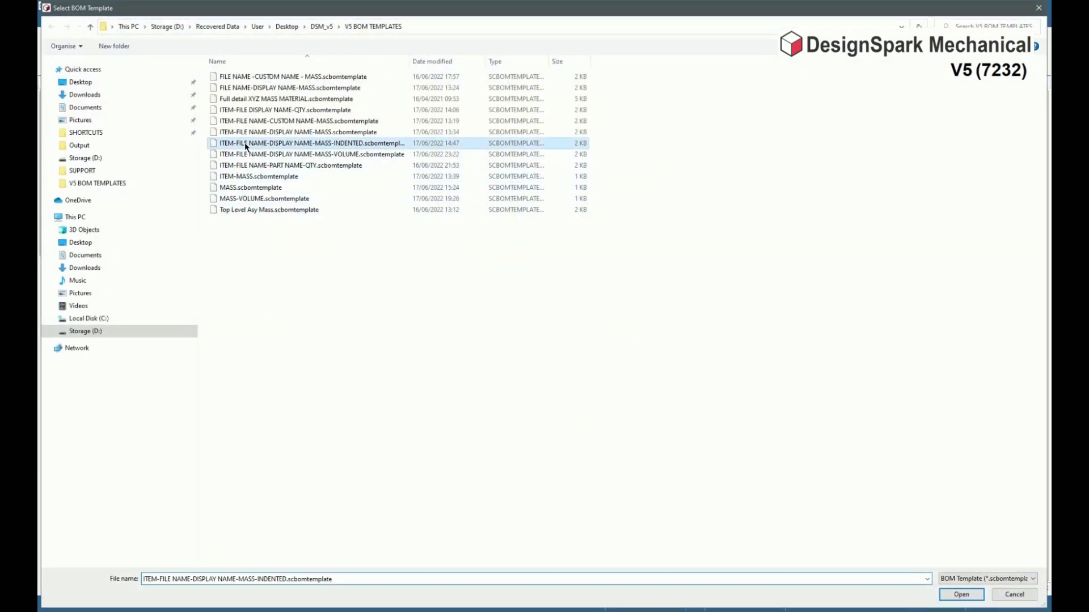
click(580, 305)
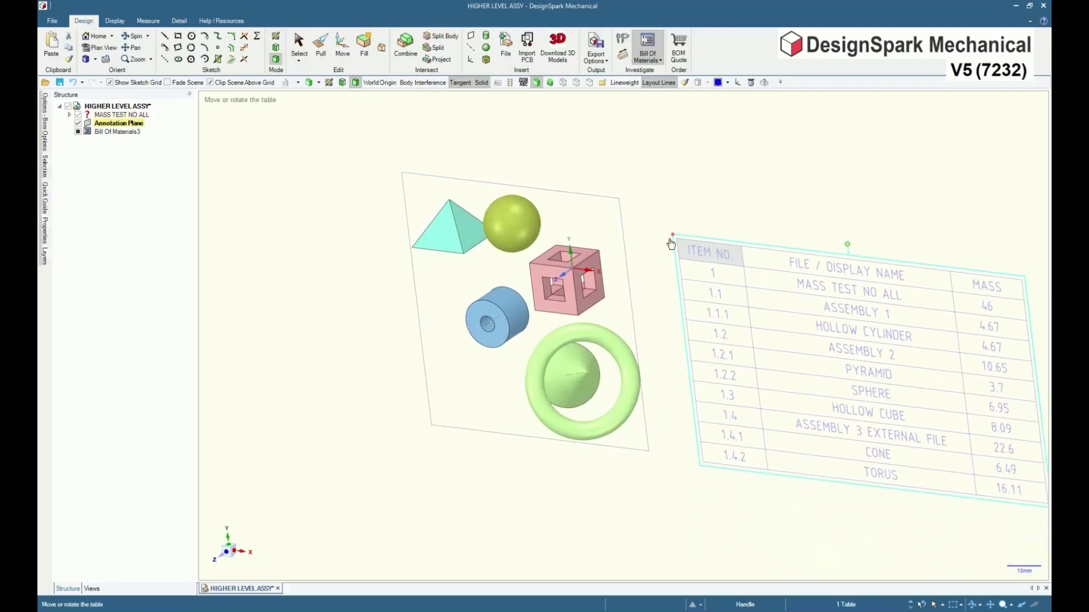
click(562, 239)
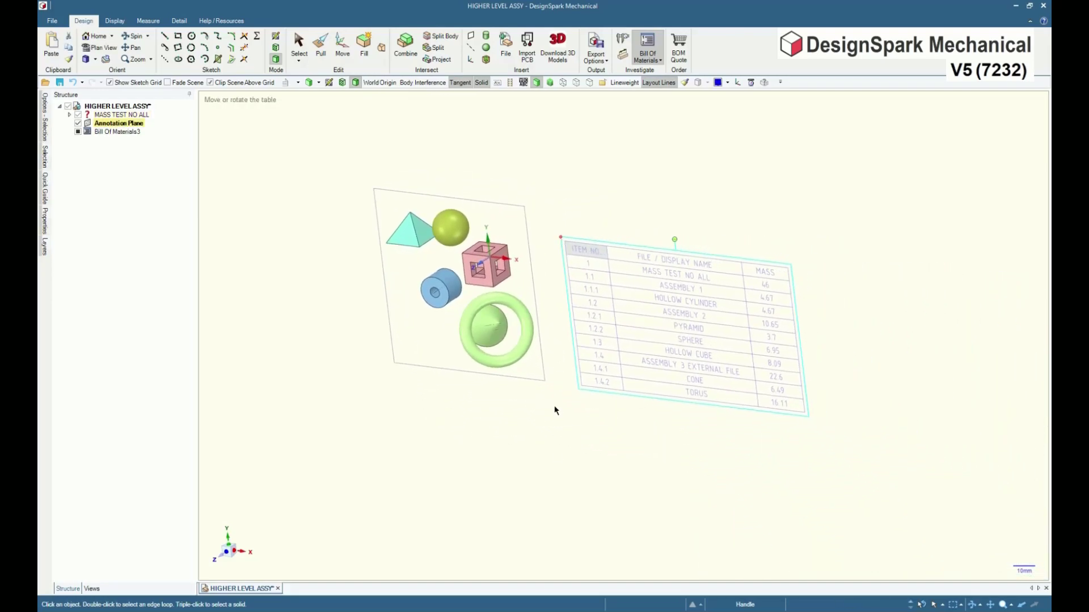
scroll(819, 350, up, 3)
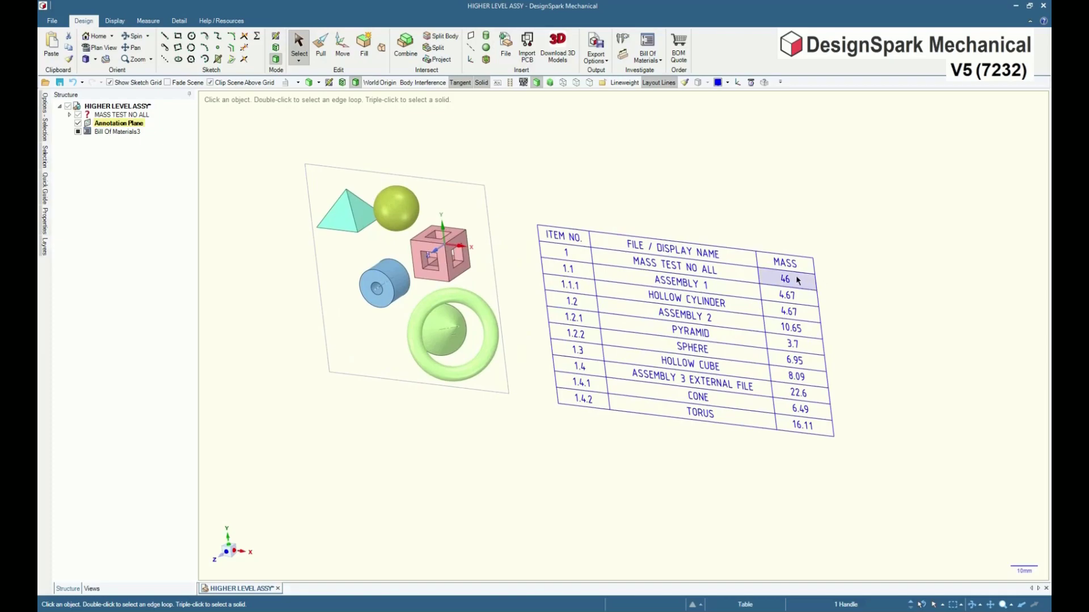